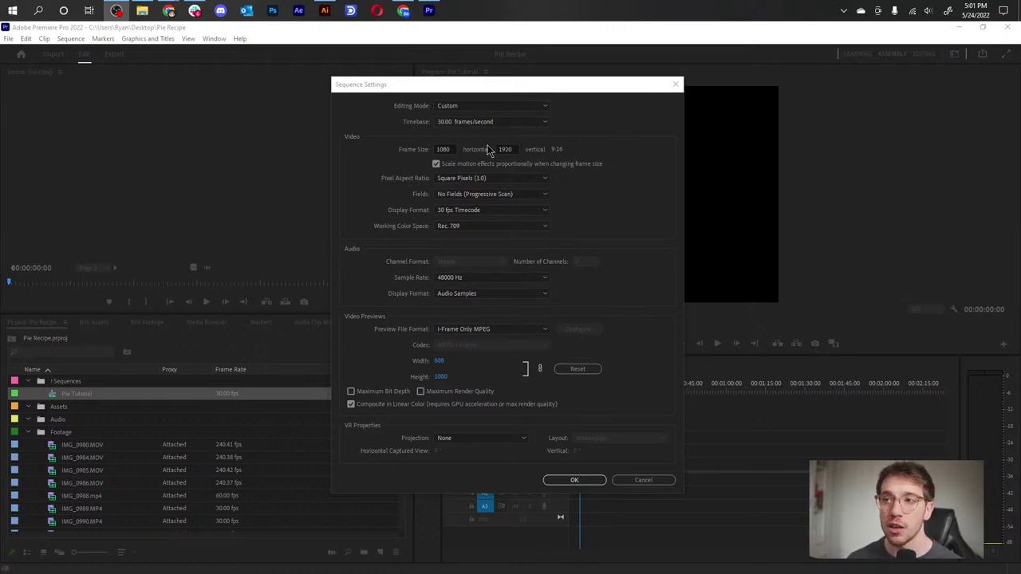
- Check the Pie Tutorial sequence's frame size in its sequence settings and accept the settings
left_click(441, 149)
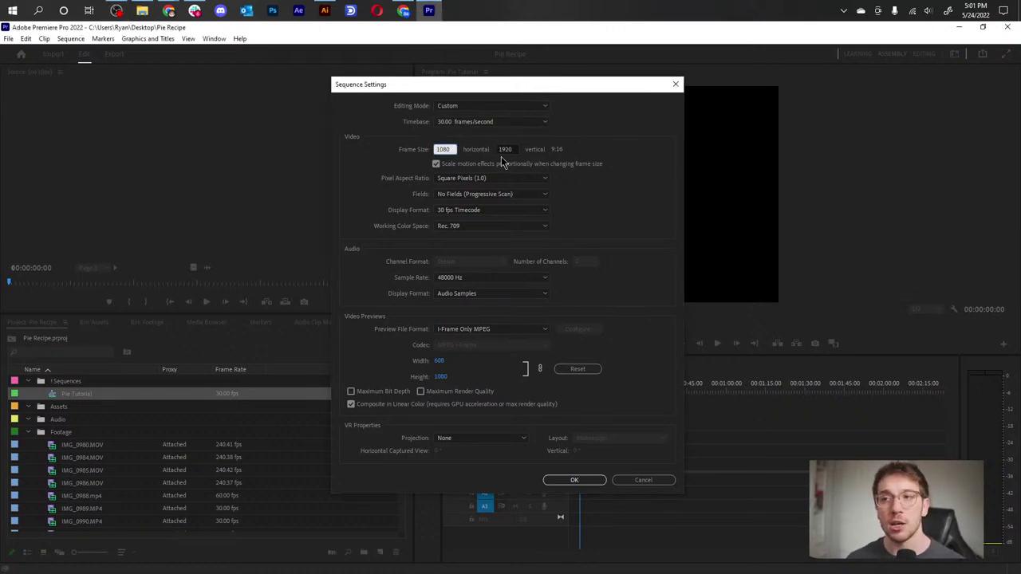
left_click(575, 481)
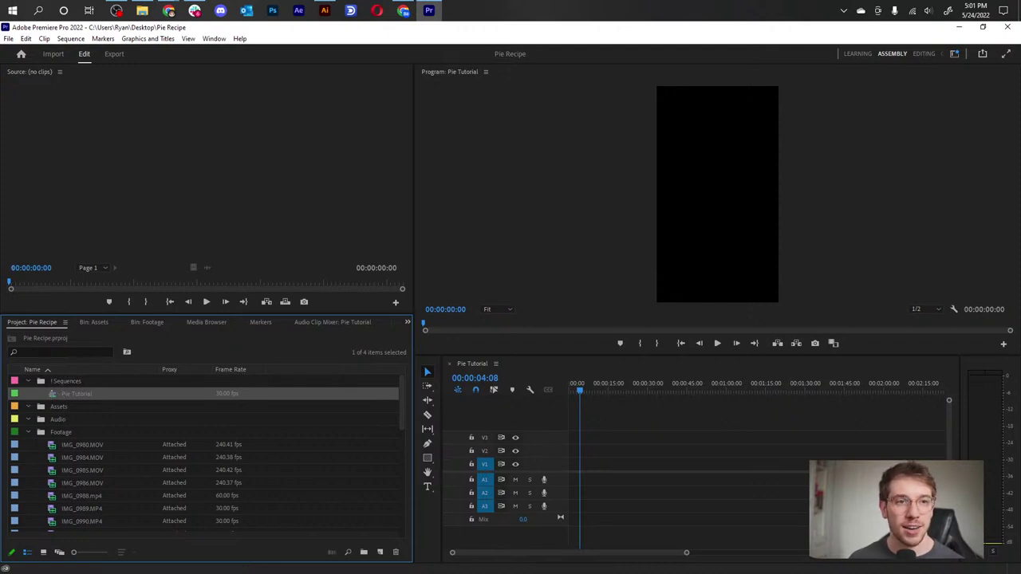
key("alt+Tab")
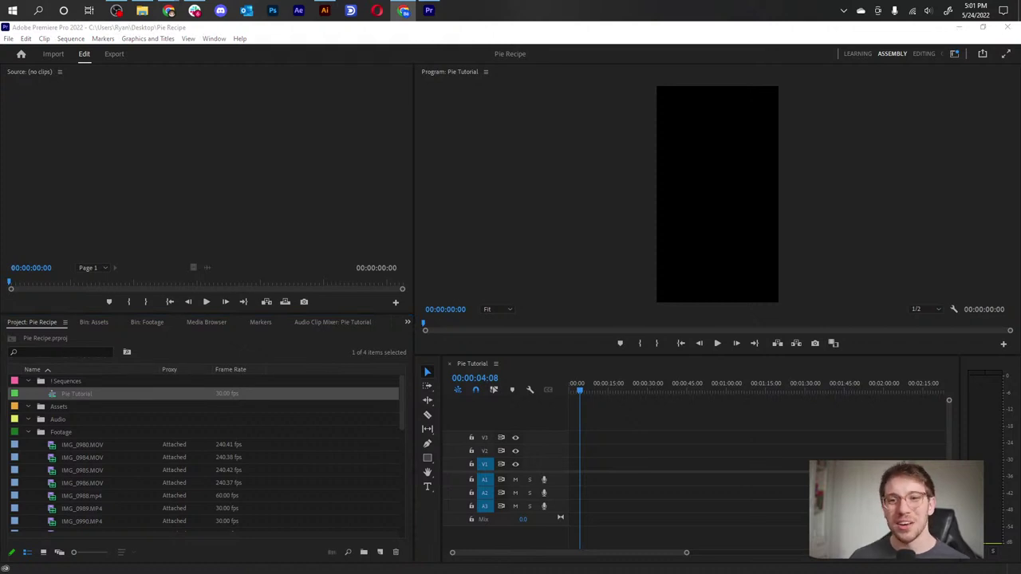
- Look through the clips in the Footage bin to review their proxy status and frame rates
left_click(110, 447)
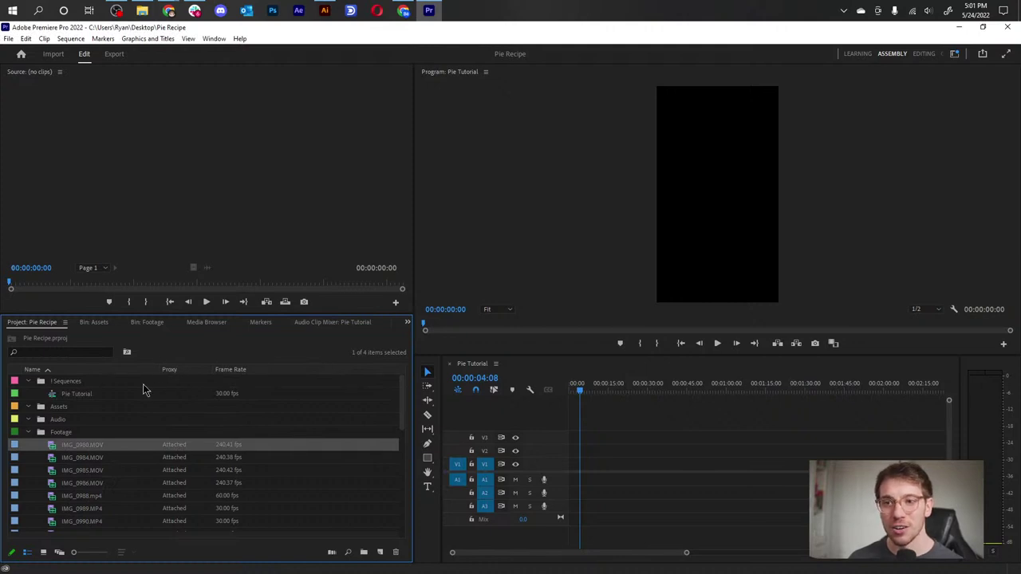
scroll(177, 499, "down", 1)
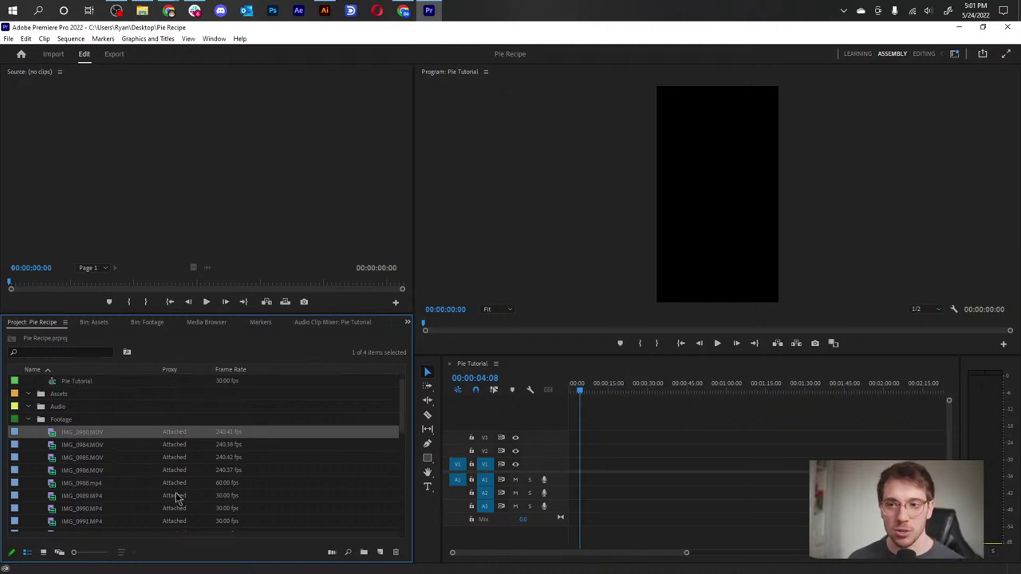
scroll(177, 499, "down", 2)
scroll(177, 498, "down", 2)
scroll(177, 499, "up", 2)
scroll(177, 499, "down", 2)
scroll(177, 498, "down", 5)
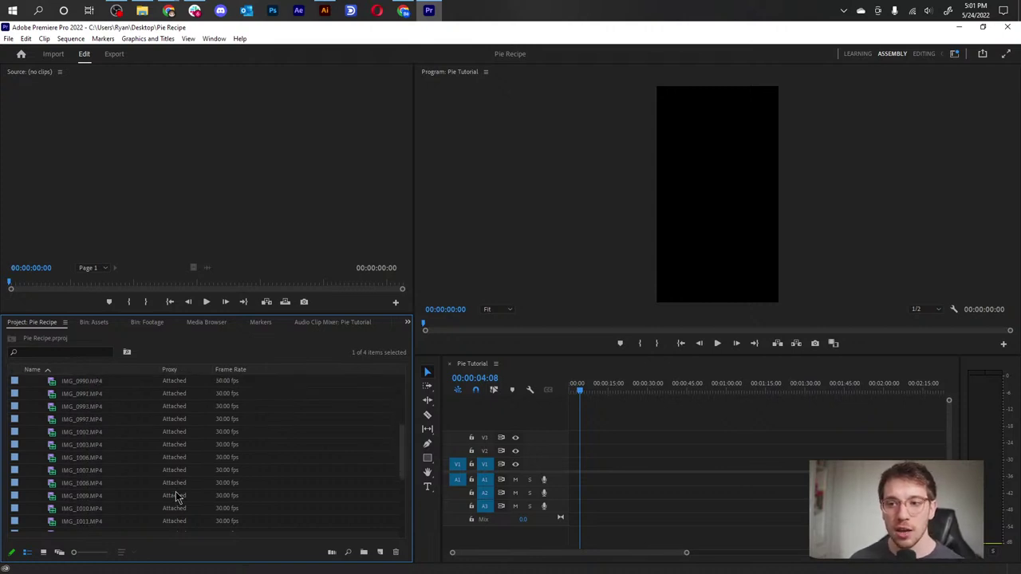
scroll(177, 495, "up", 9)
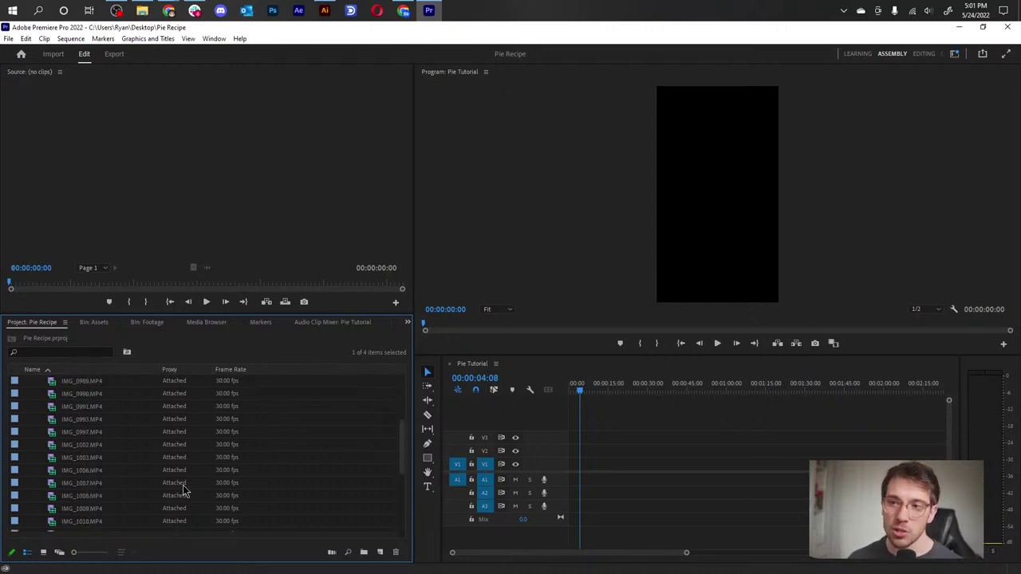
- View the metadata display options for the project's clip columns, then cancel out of them
right_click(270, 371)
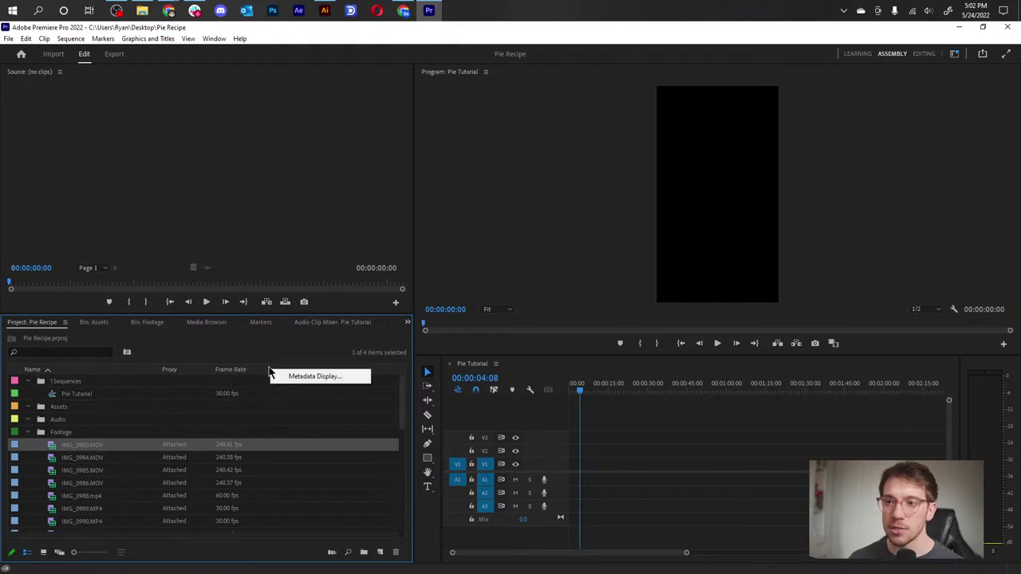
left_click(315, 376)
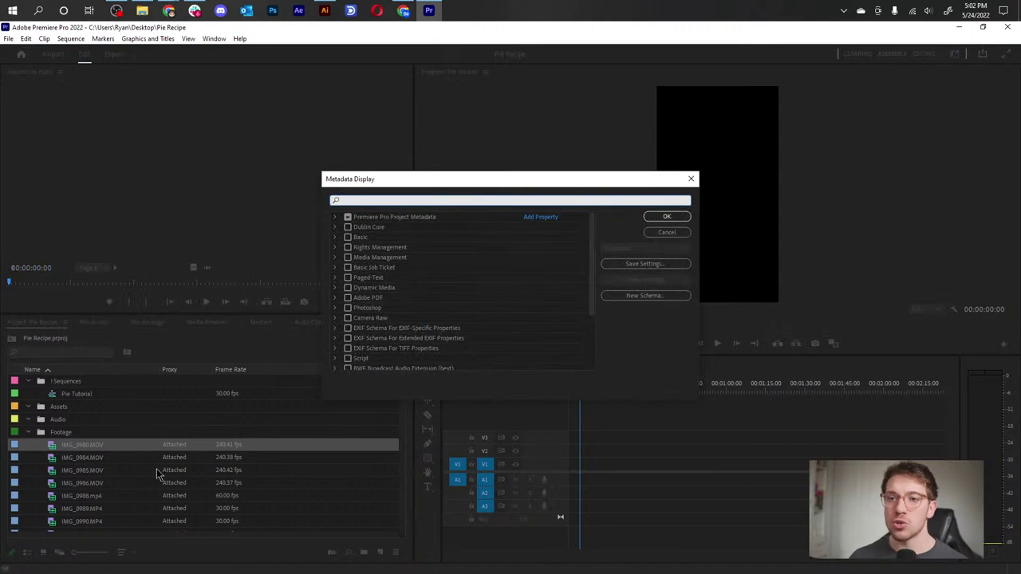
left_click(674, 232)
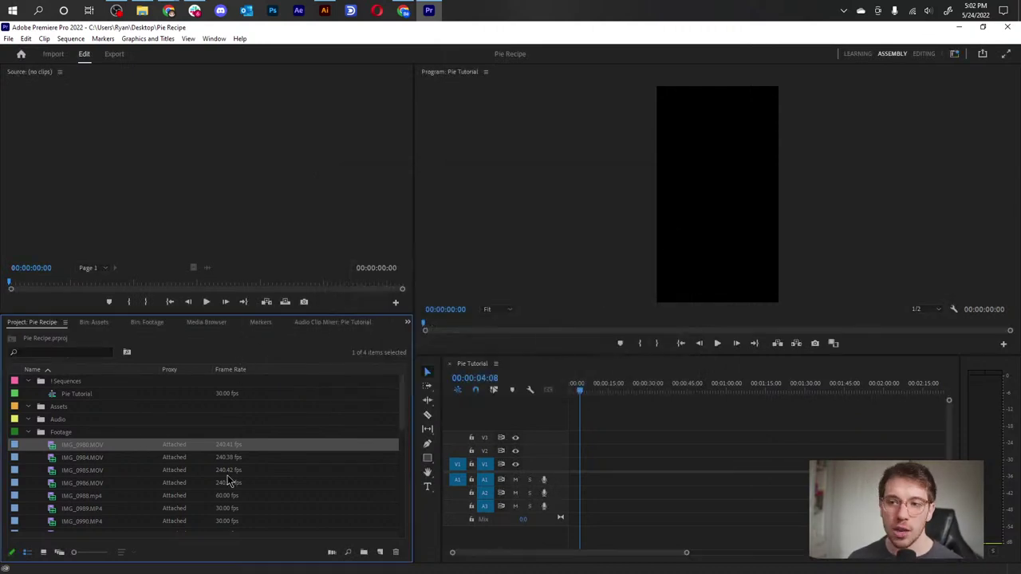
- Examine the frame rates of the footage clips from IMG_0980.MOV through IMG_0990.MP4
scroll(230, 481, "down", 2)
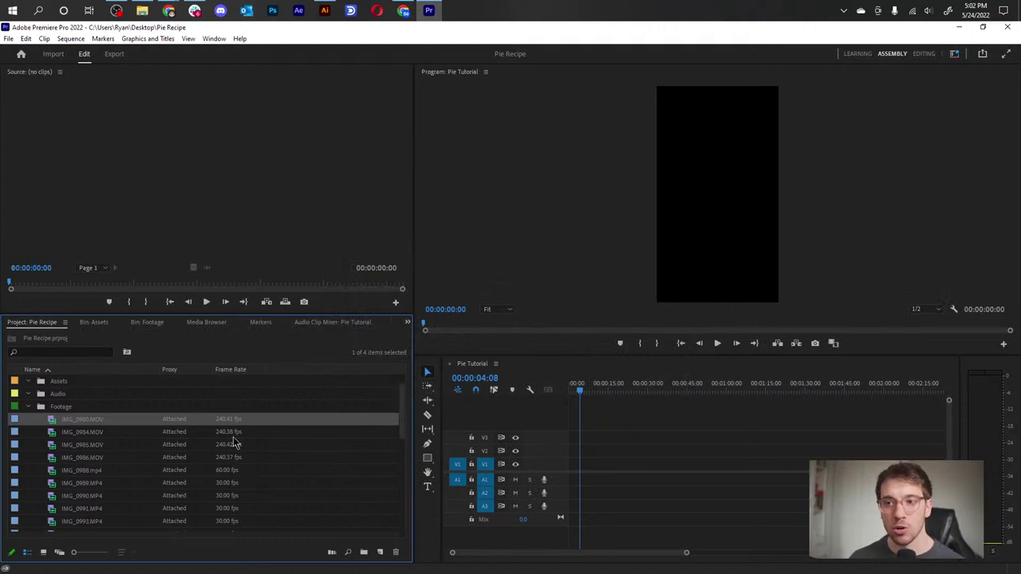
scroll(234, 445, "down", 2)
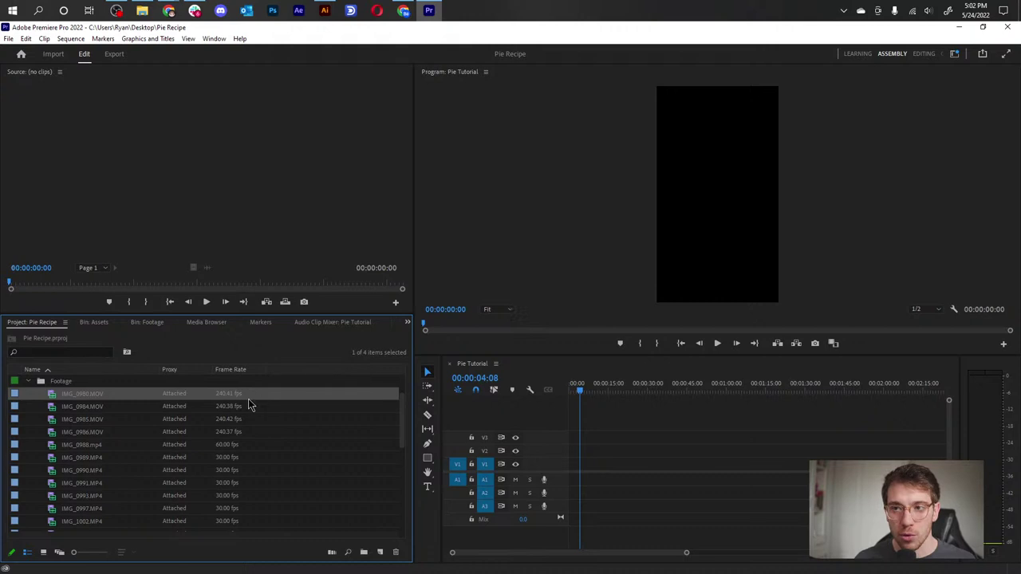
left_click(230, 407)
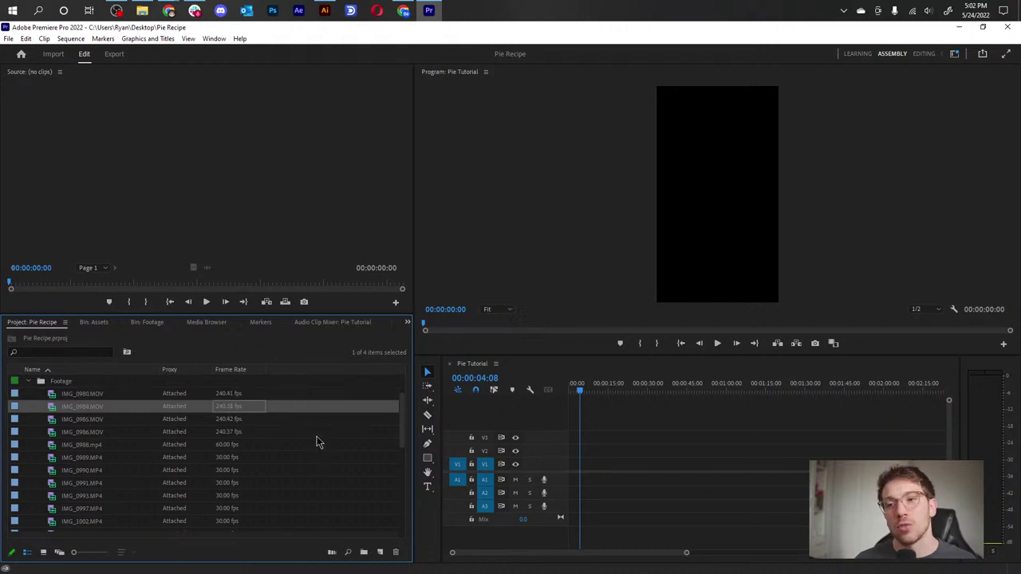
left_click(287, 423)
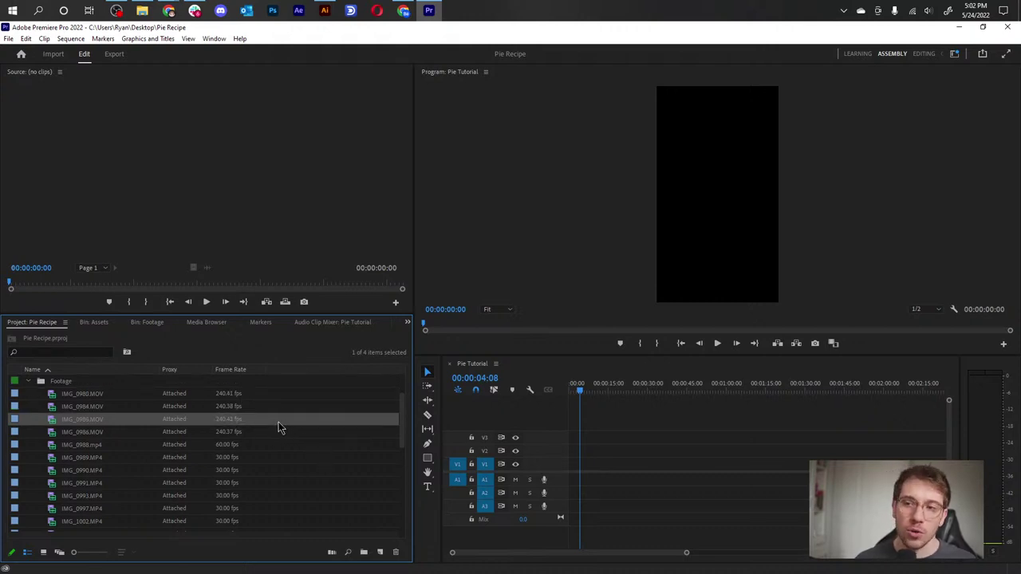
left_click(257, 434)
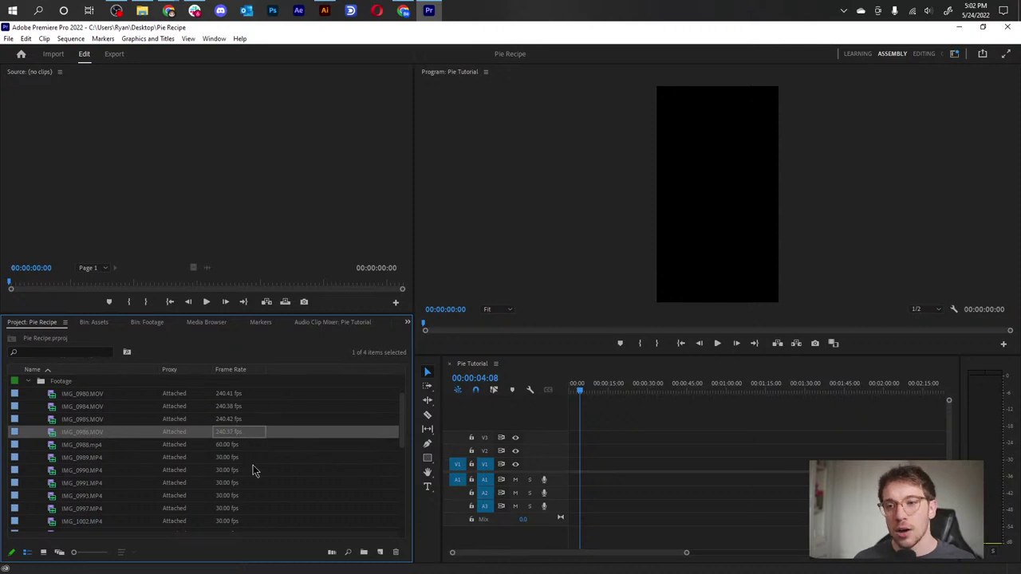
left_click(249, 449)
left_click(254, 472)
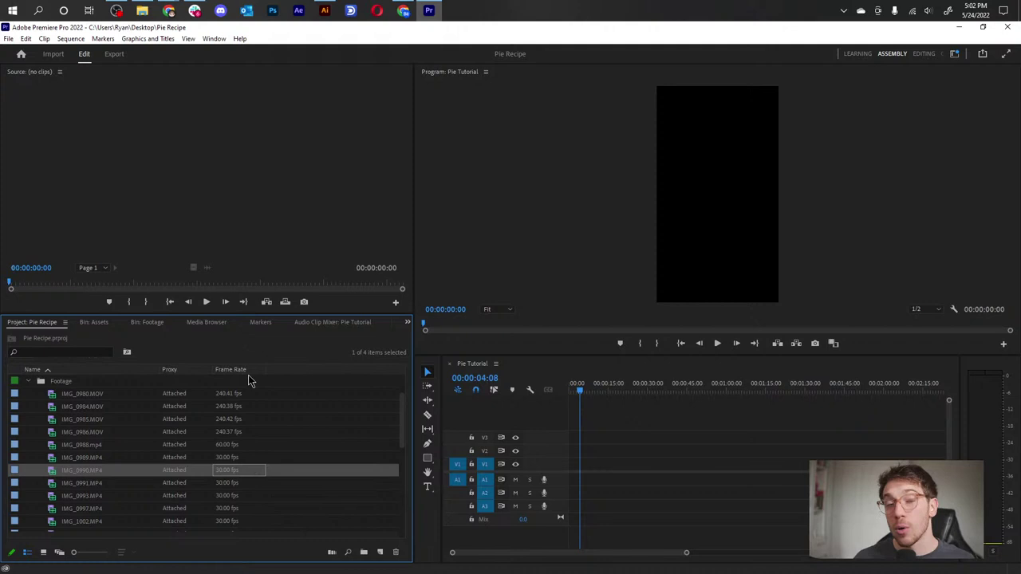
- Reinterpret the four clips IMG_0980.MOV, IMG_0984.MOV, IMG_0985.MOV and IMG_0986.MOV with an assumed frame rate of 30 fps
left_click(172, 396)
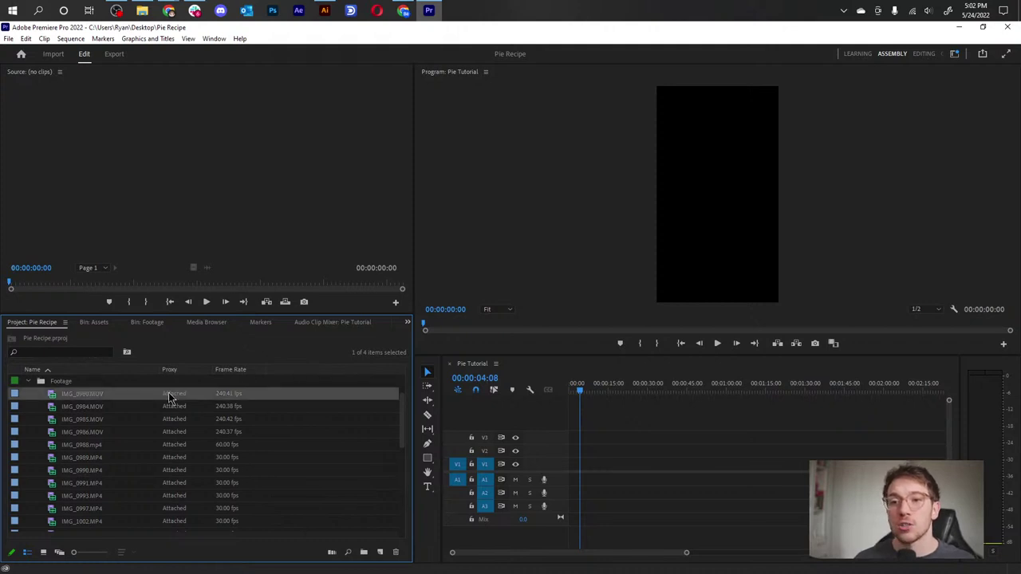
left_click(177, 438, "shift")
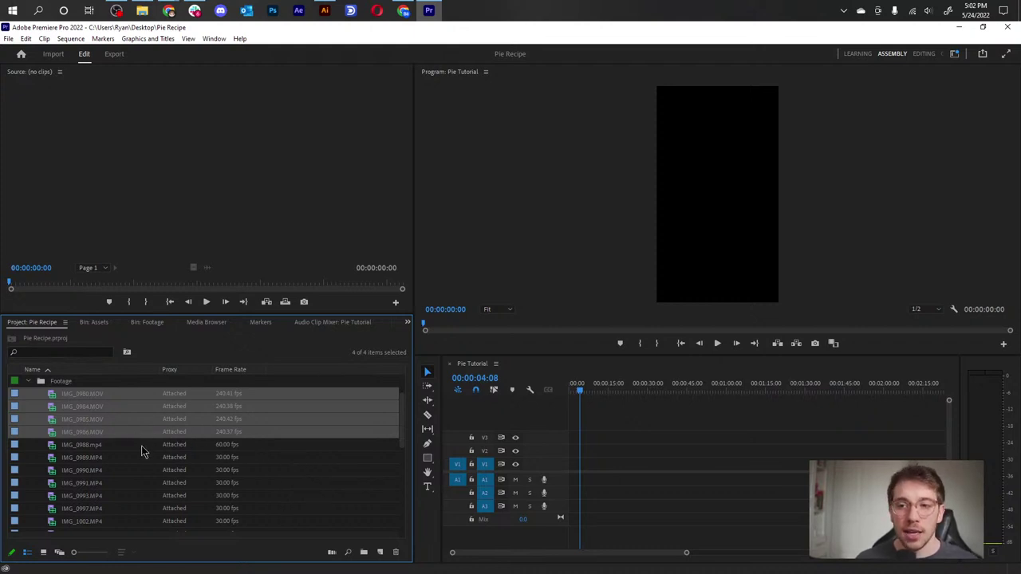
right_click(124, 414)
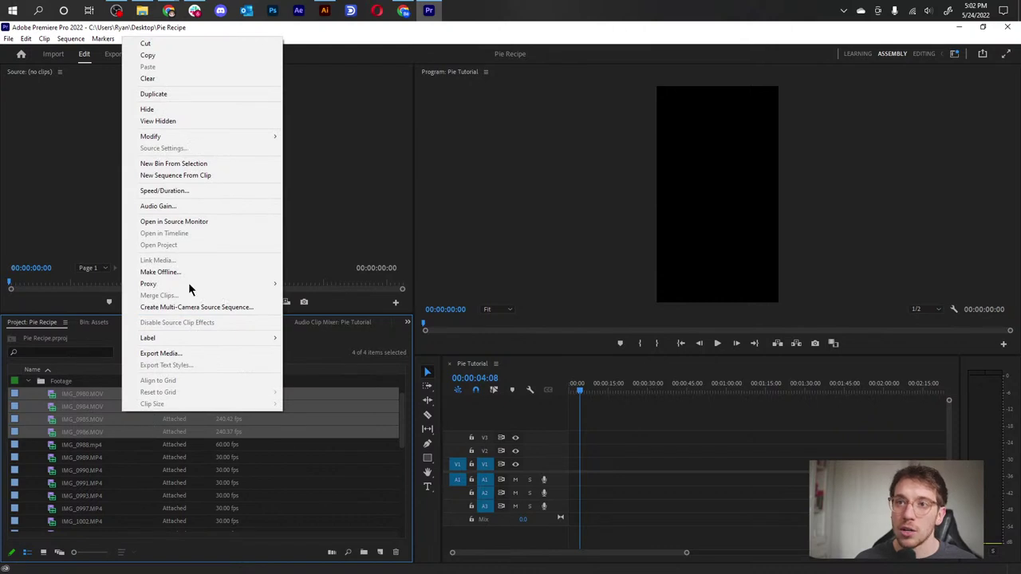
mouse_move(228, 137)
left_click(326, 149)
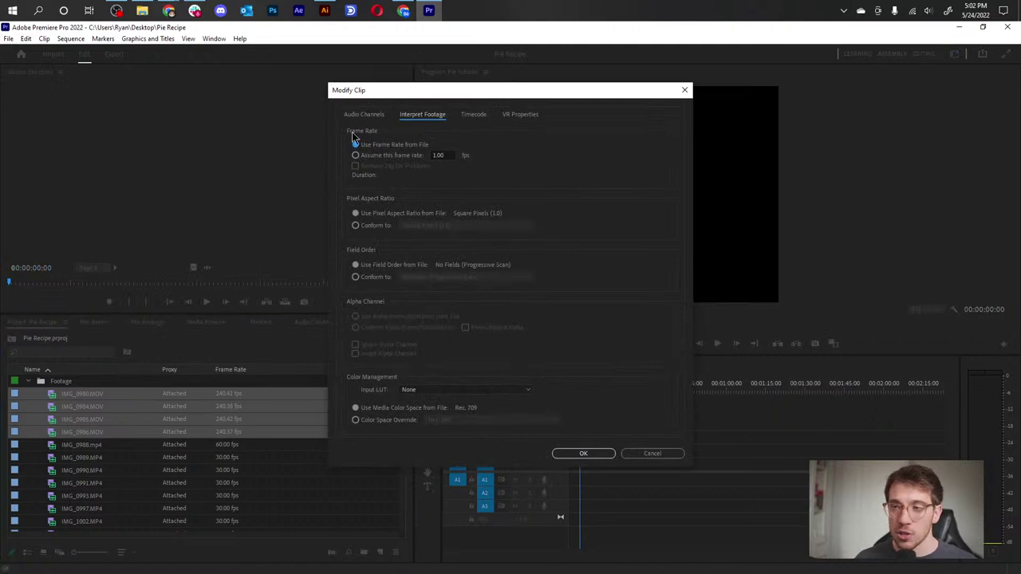
left_click(388, 157)
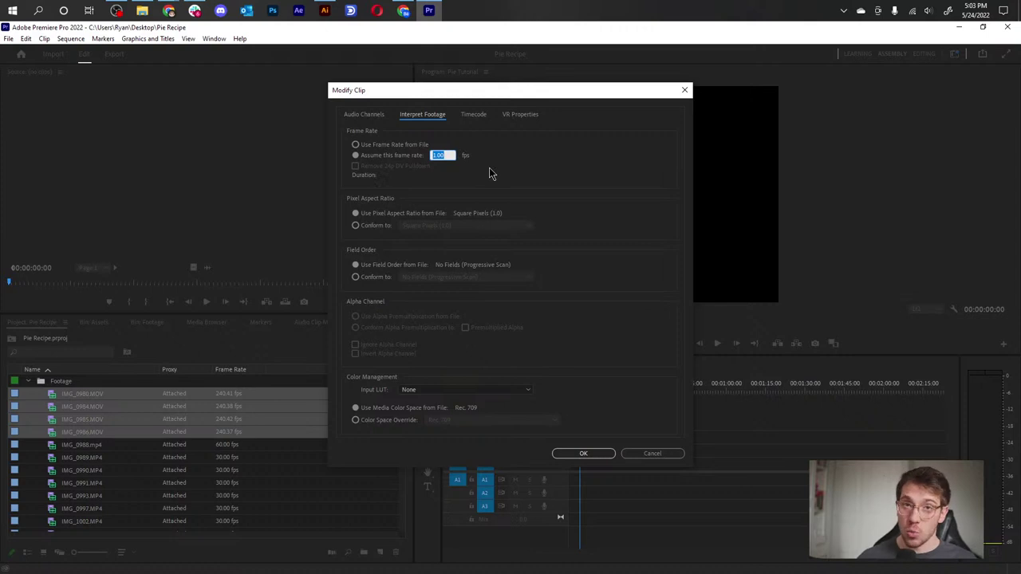
type("30")
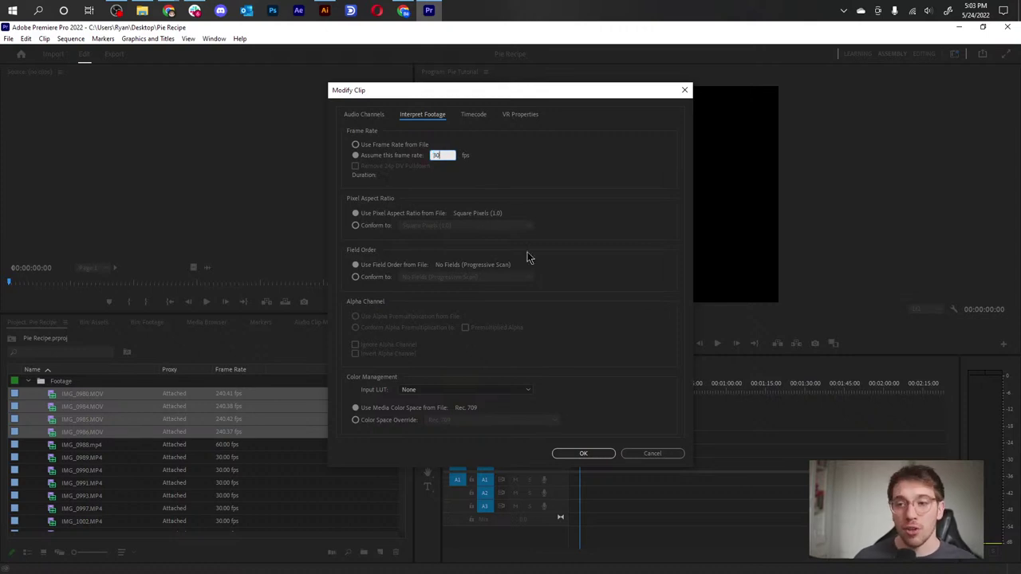
left_click(583, 453)
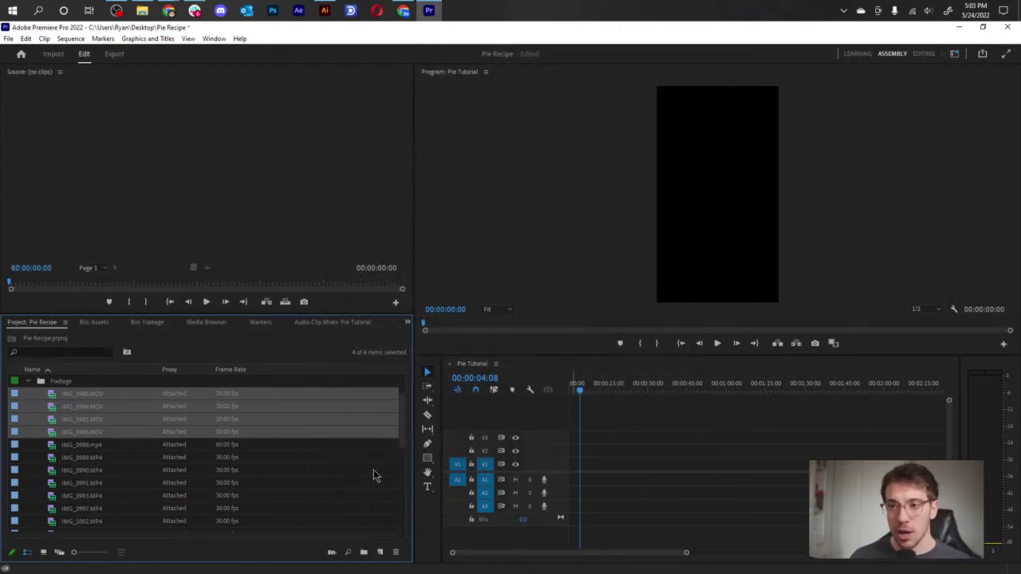
left_click(270, 458)
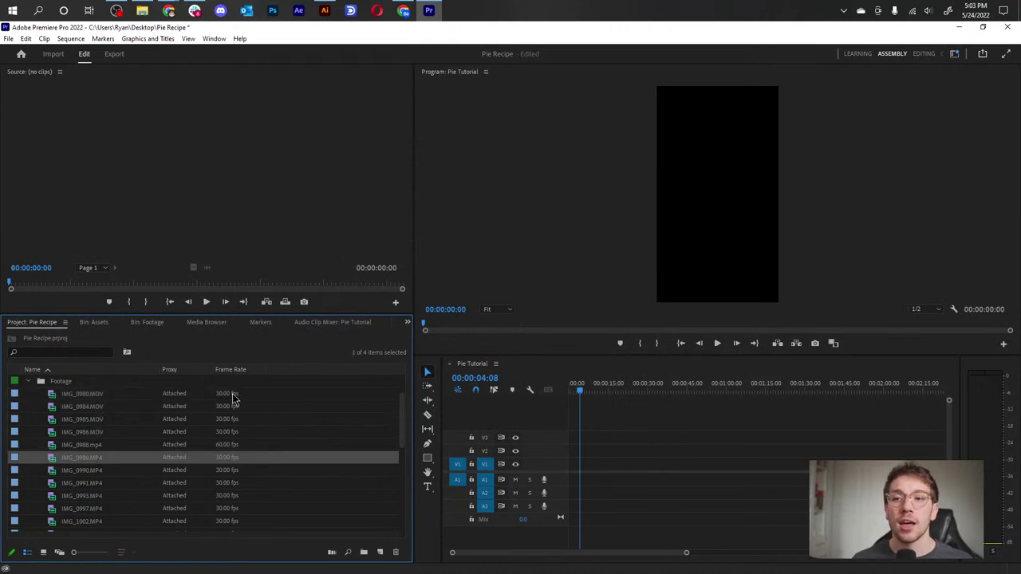
left_click(234, 399)
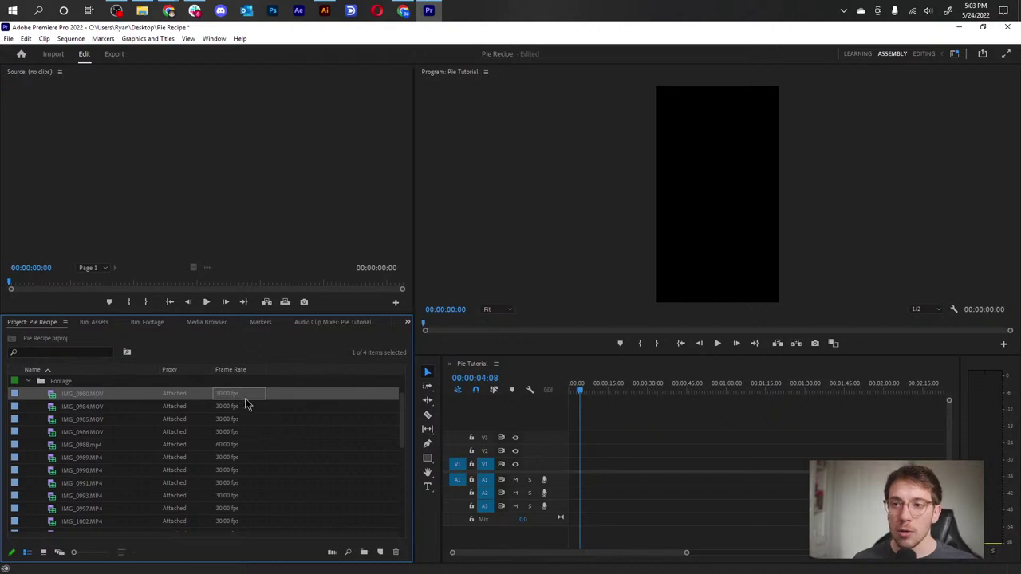
- Reinterpret the clip IMG_0988.mp4 with an assumed frame rate of 30 fps
left_click(151, 450)
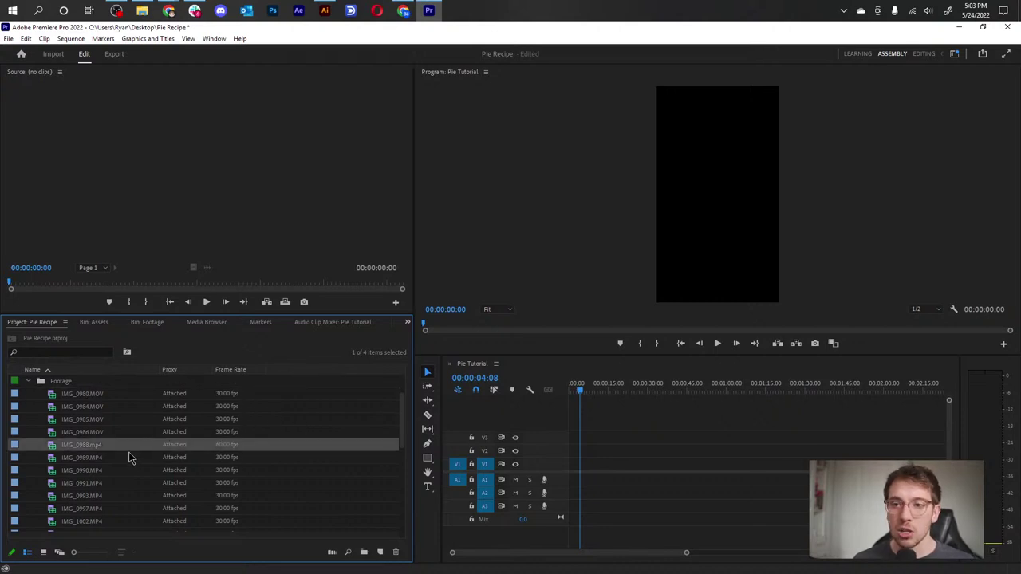
right_click(125, 448)
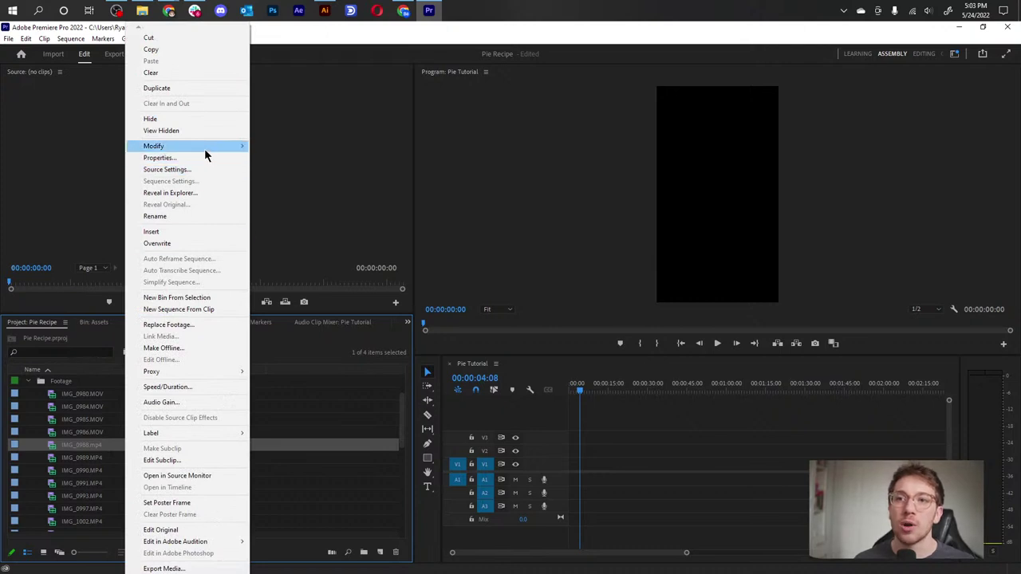
mouse_move(205, 149)
left_click(283, 159)
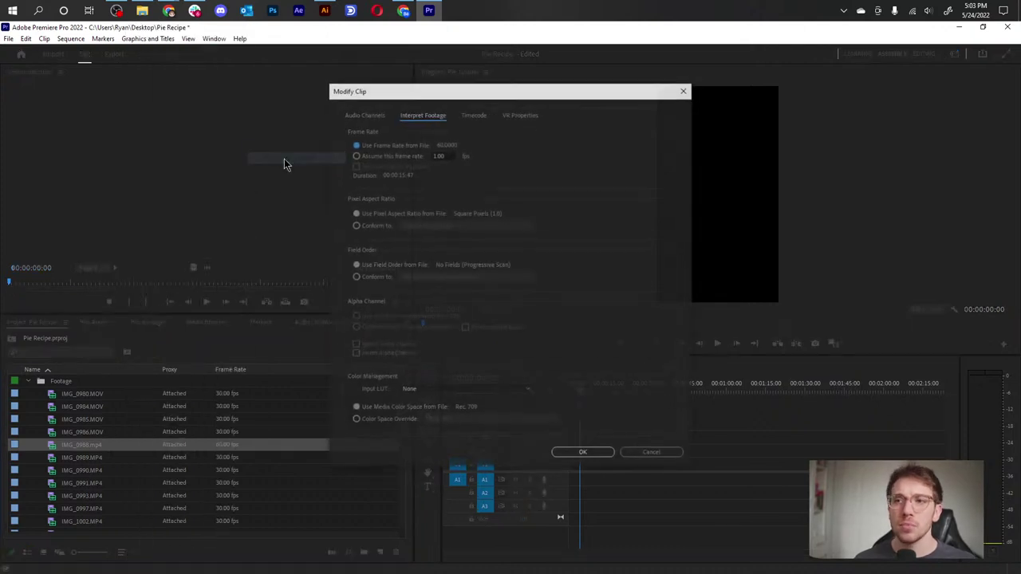
left_click(387, 158)
type("30")
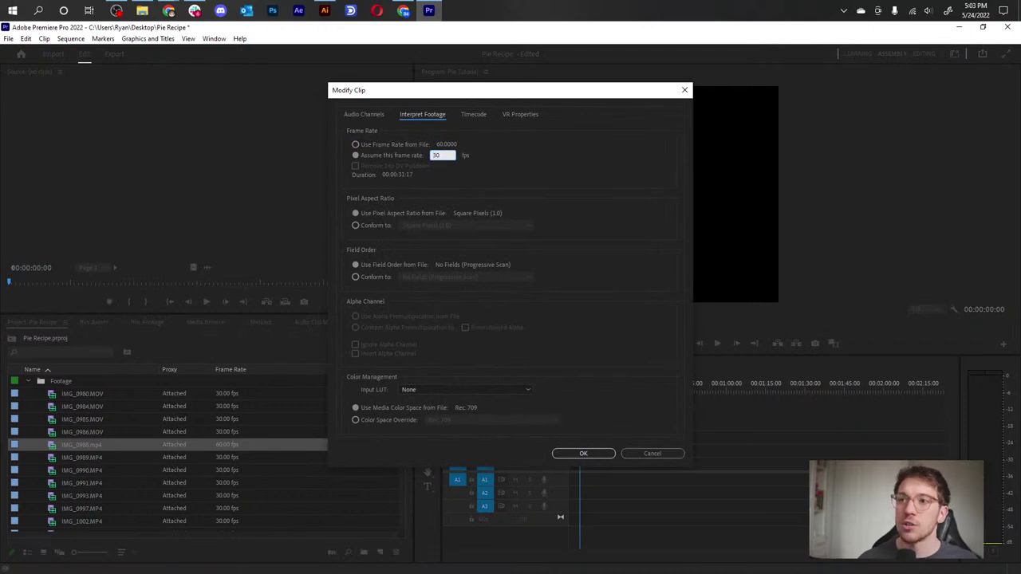
left_click(584, 453)
left_click(278, 500)
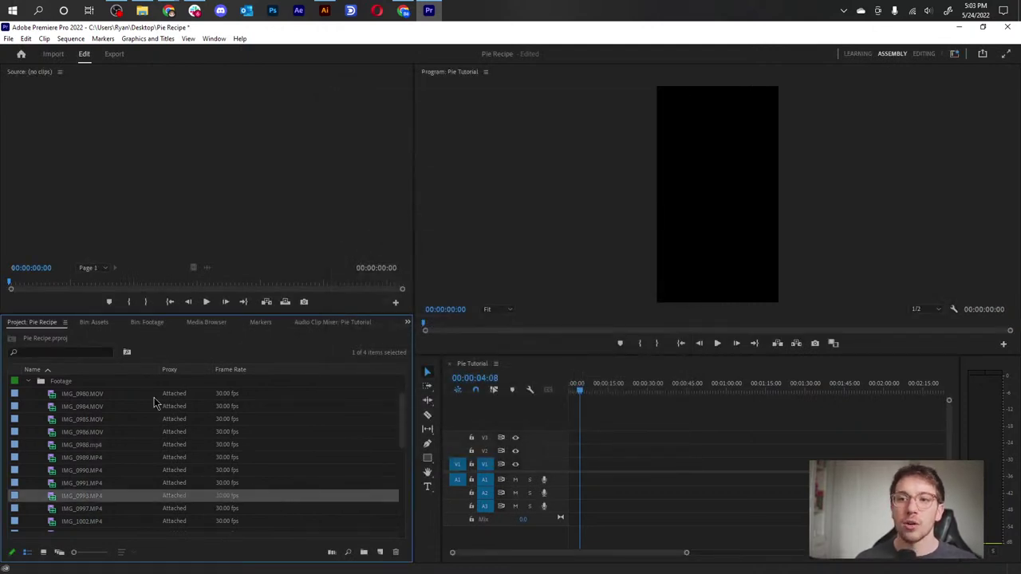
- Place IMG_0980.MOV at the start of the Pie Tutorial sequence on V1 and play it back from the beginning
left_click(126, 396)
left_click_drag(111, 397, 574, 471)
key("Home")
key("space")
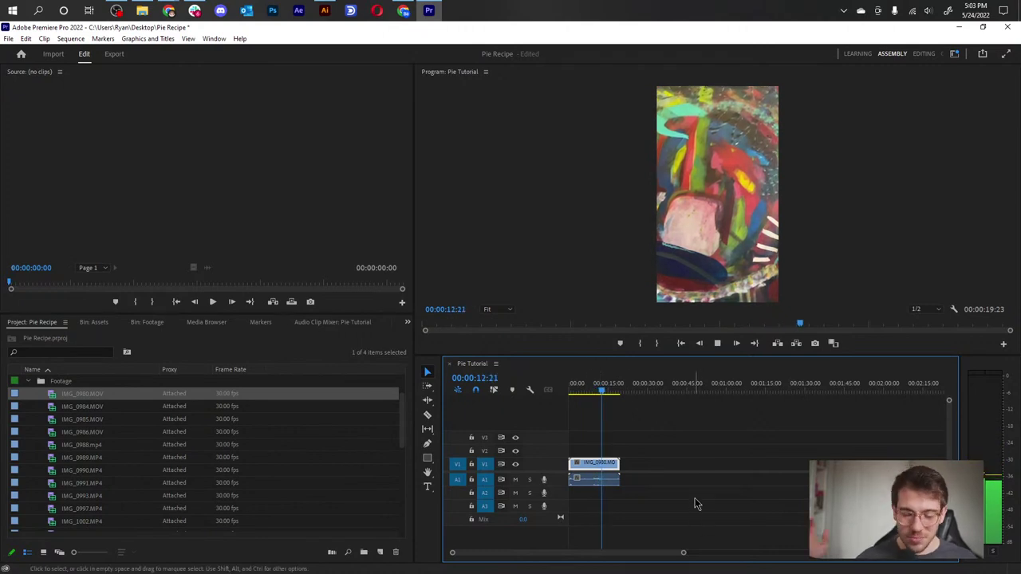
key("space")
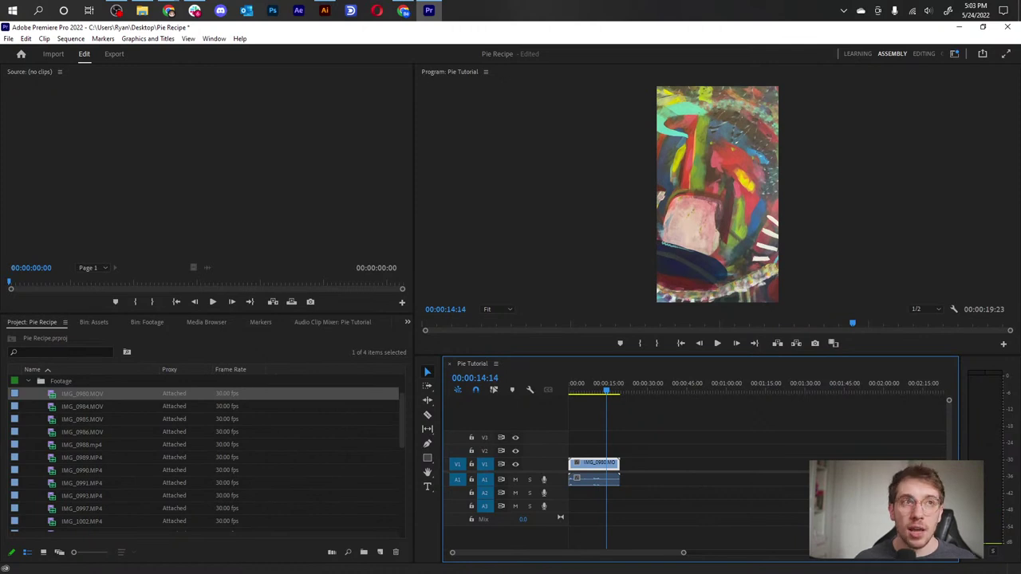
- Open the keyboard shortcuts overview to examine the default key assignments for the editing tools and playback commands
left_click(184, 31)
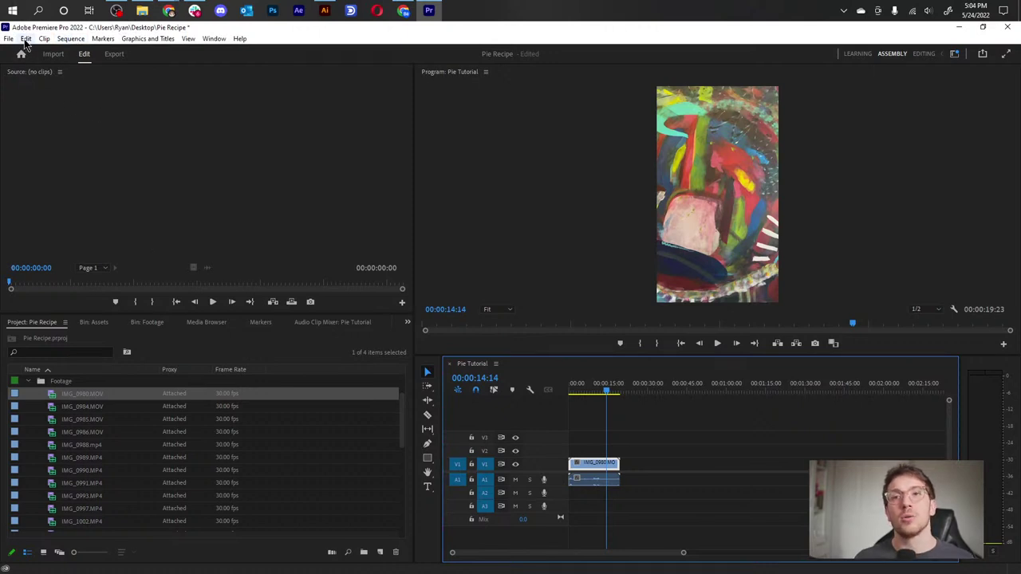
left_click(26, 38)
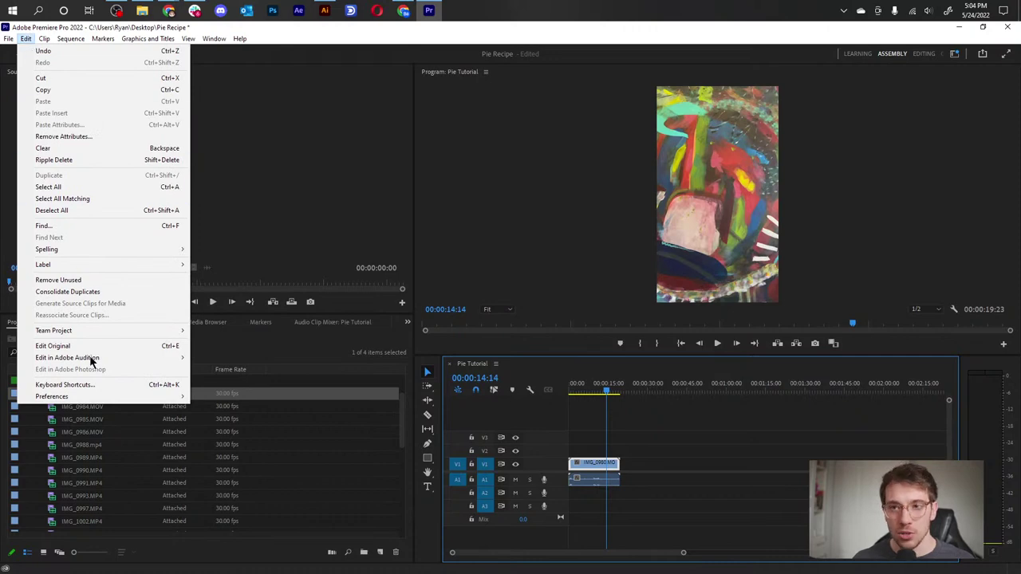
left_click(86, 387)
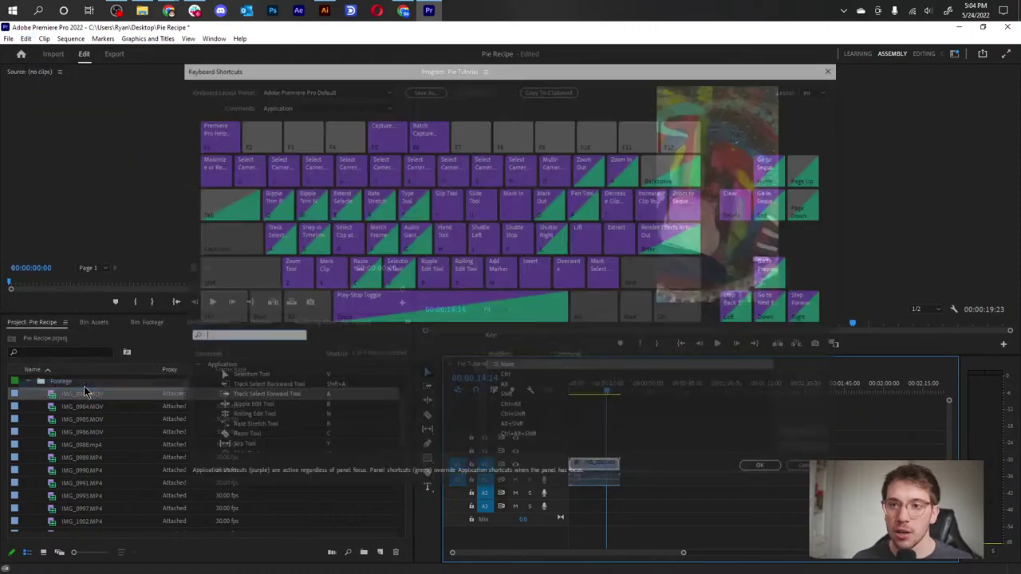
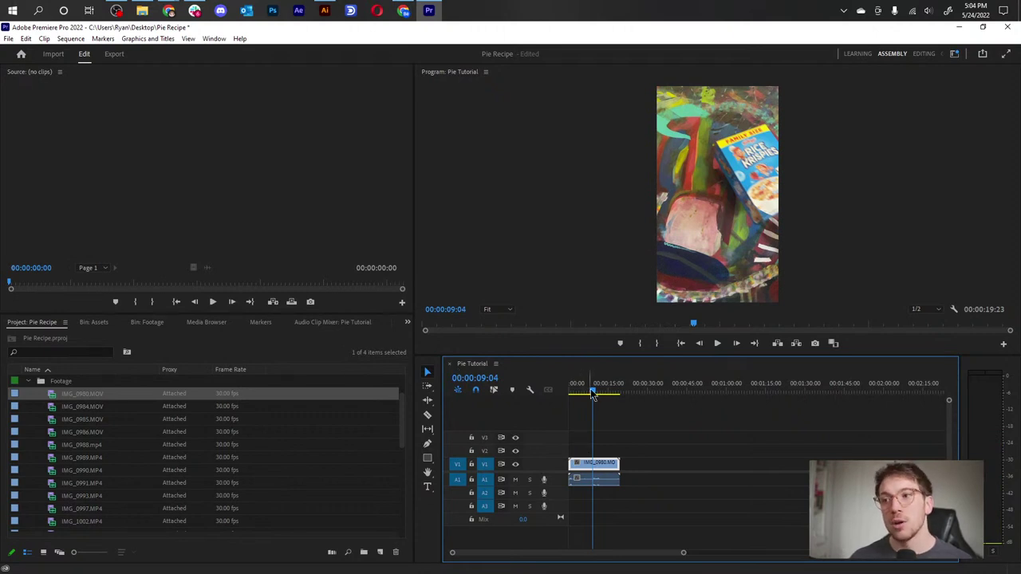
- Split the video and audio of IMG_0980.MOV at 00:00:05:02 with the Razor tool
left_click_drag(592, 395, 584, 403)
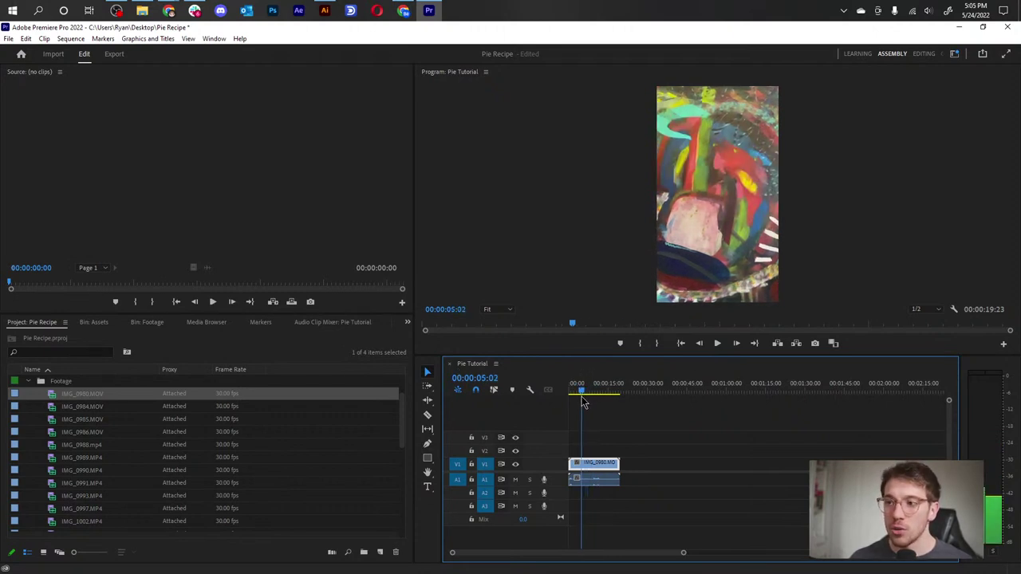
key("c")
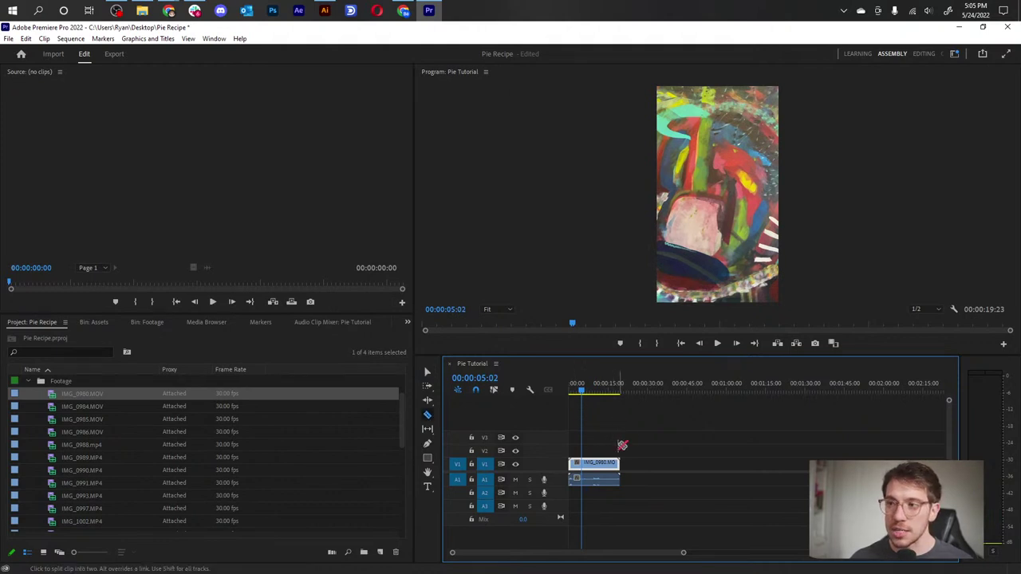
left_click(583, 465)
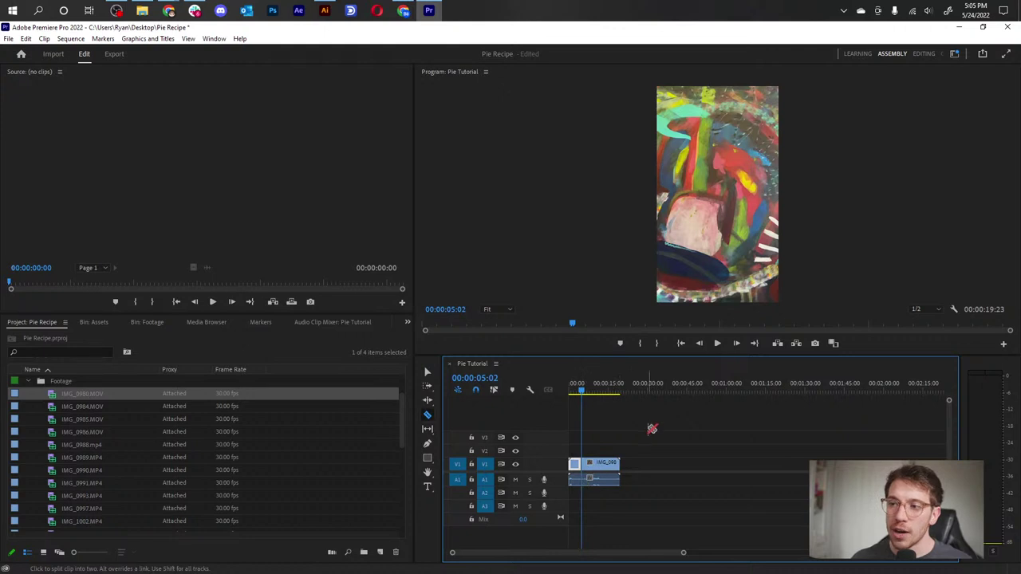
key("equal")
key("equal")
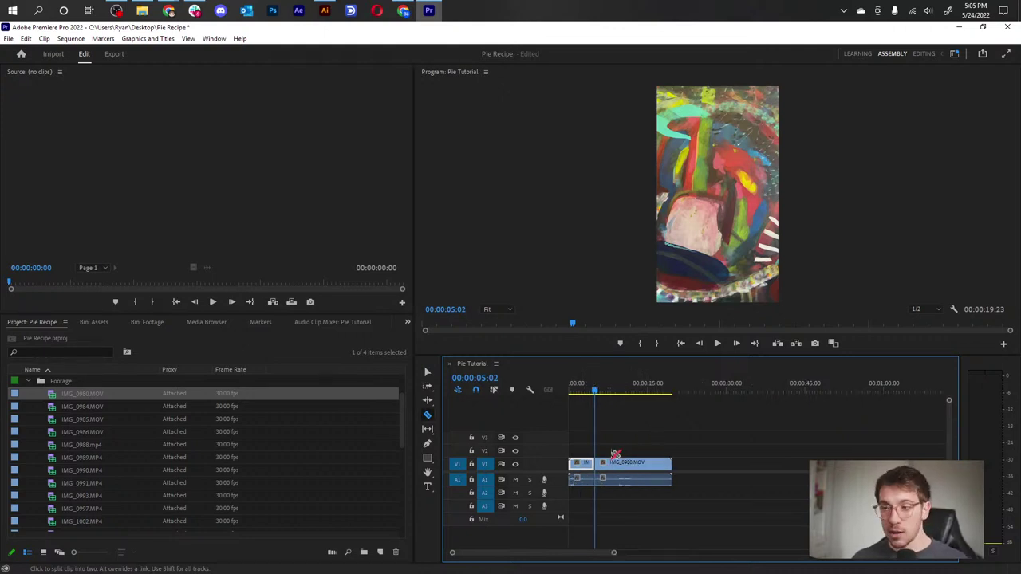
key("equal")
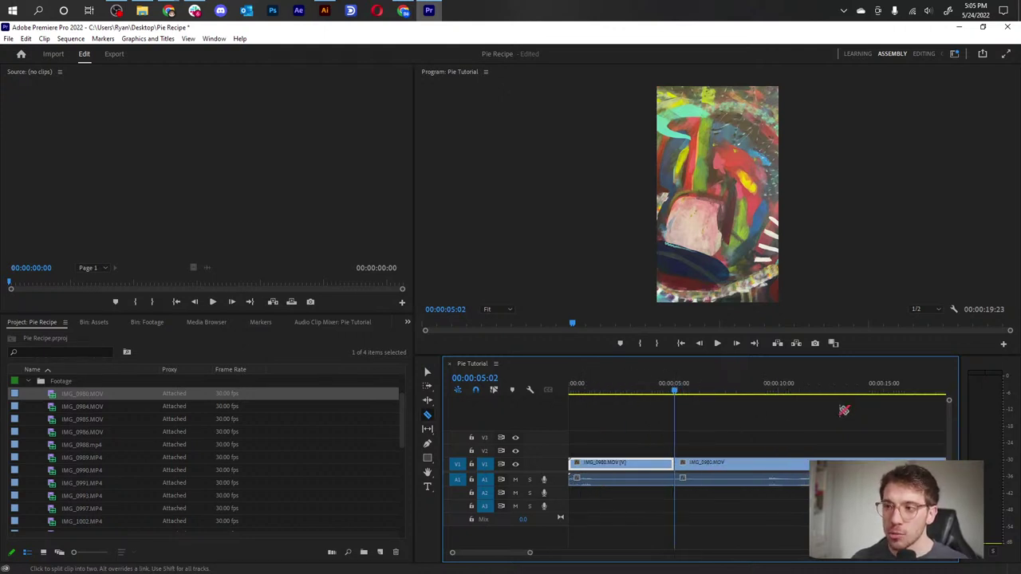
left_click(677, 478)
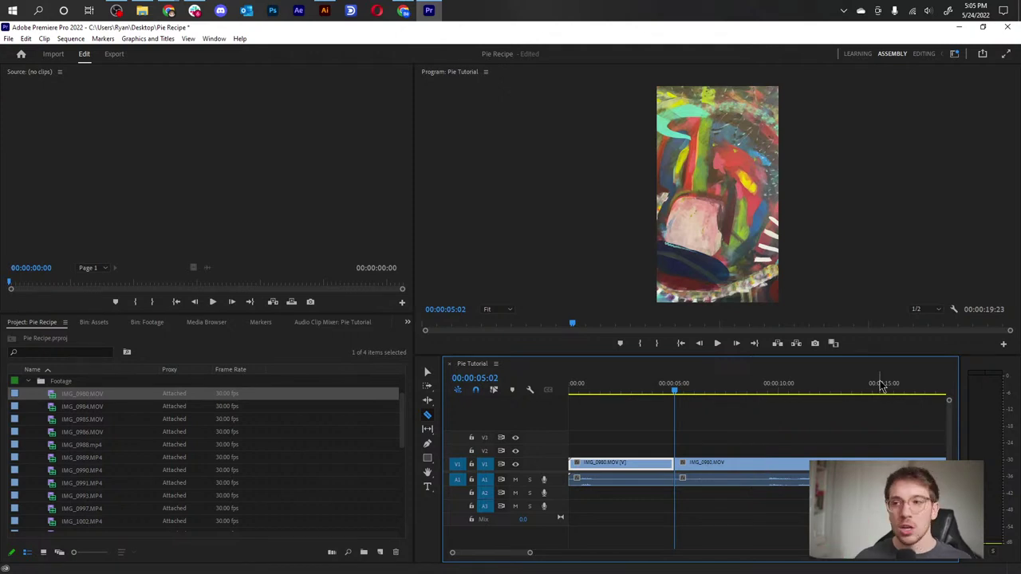
- Play the sequence in reverse and forward to review the footage, and move the playhead to 00:00:04:29
key("j")
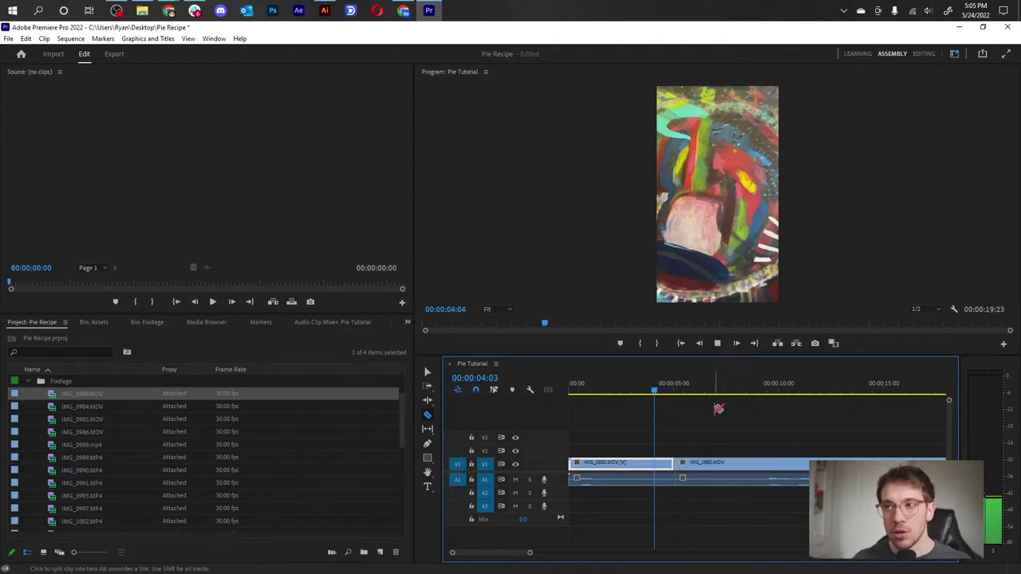
key("k")
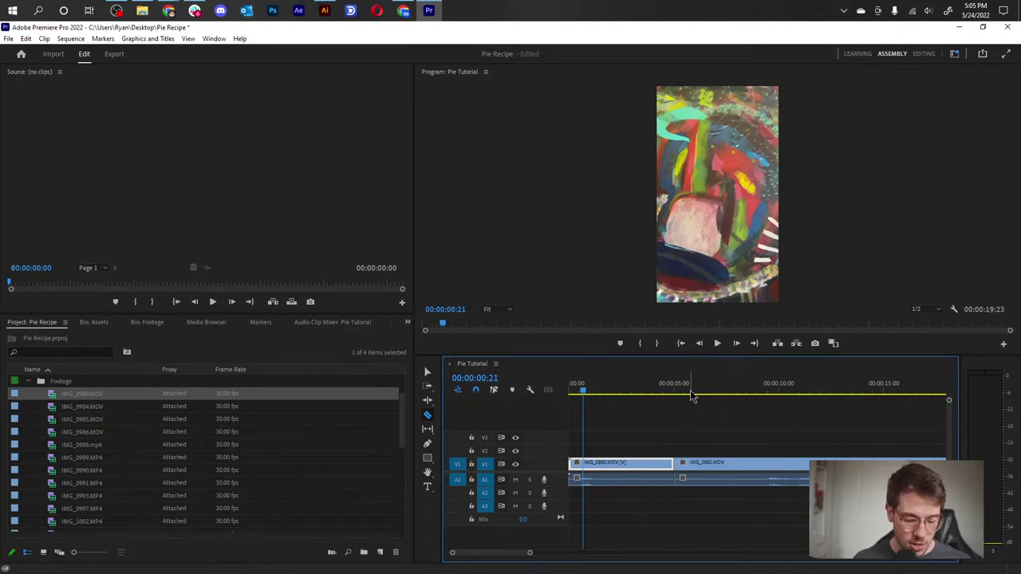
key("l")
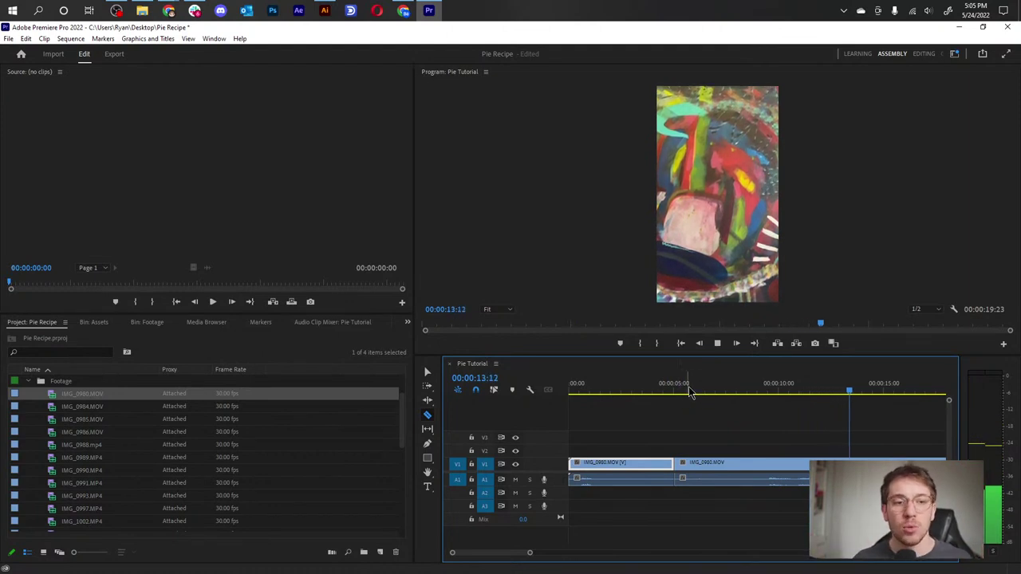
left_click(648, 390)
left_click_drag(653, 392, 623, 393)
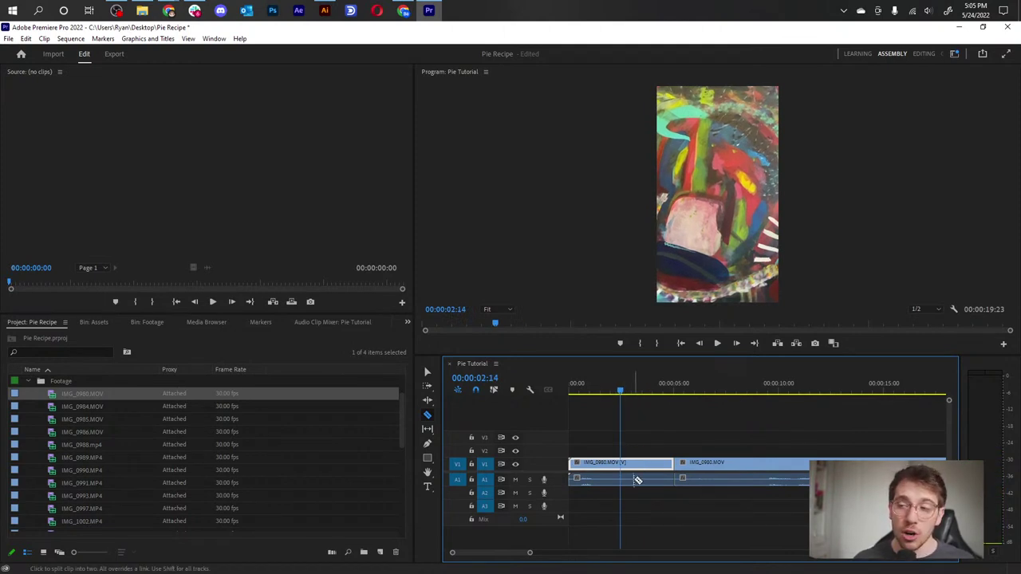
left_click_drag(660, 391, 675, 393)
- Try deleting the opening segment's video and audio and closing the gap it leaves, and undo both deletions
key("v")
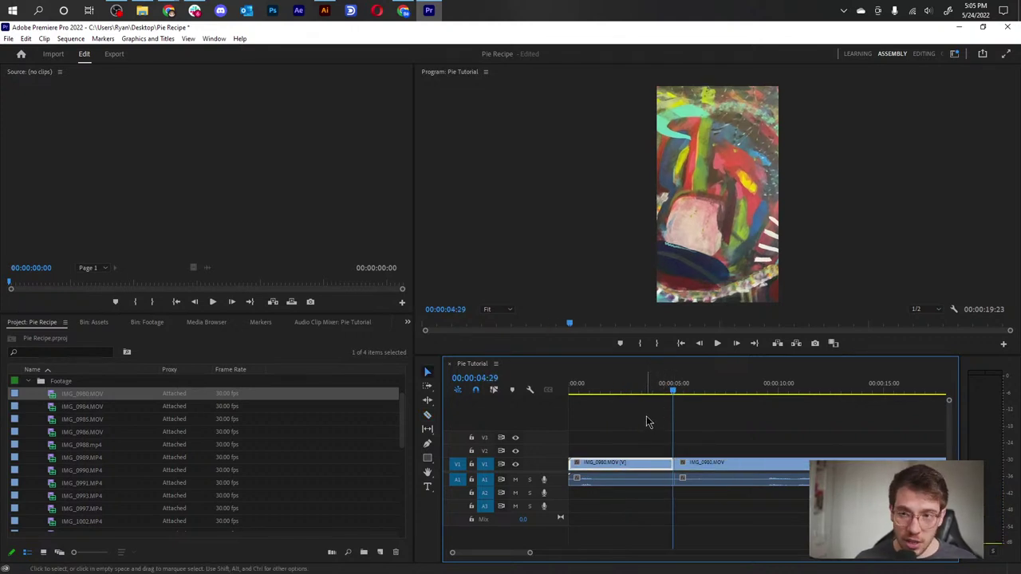
left_click_drag(648, 423, 630, 519)
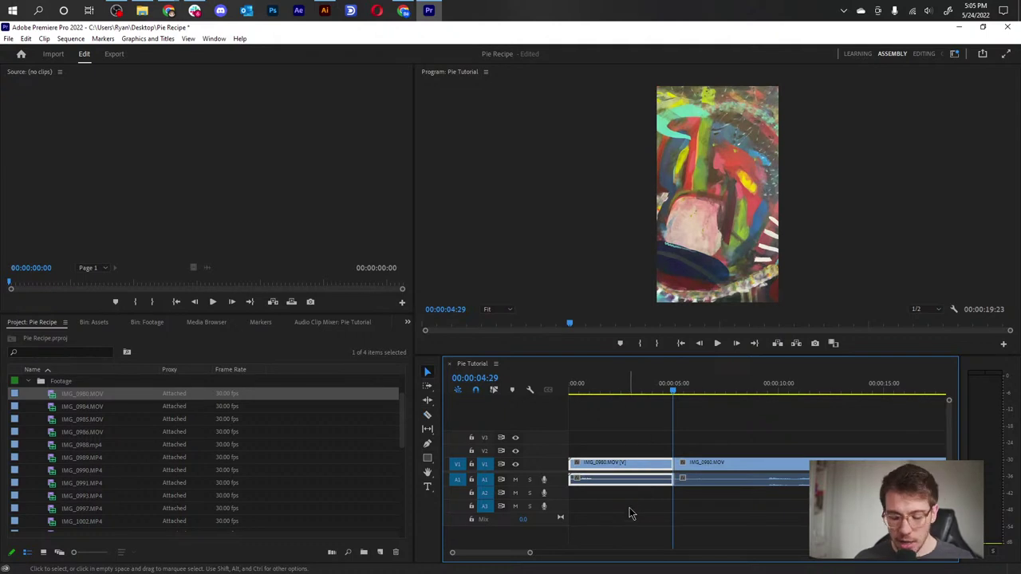
key("Delete")
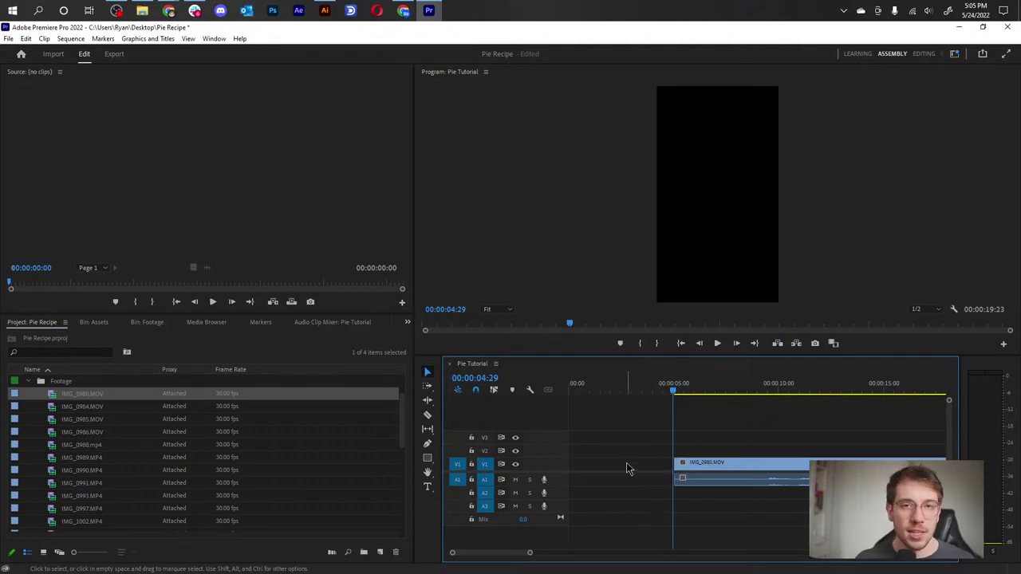
left_click(627, 469)
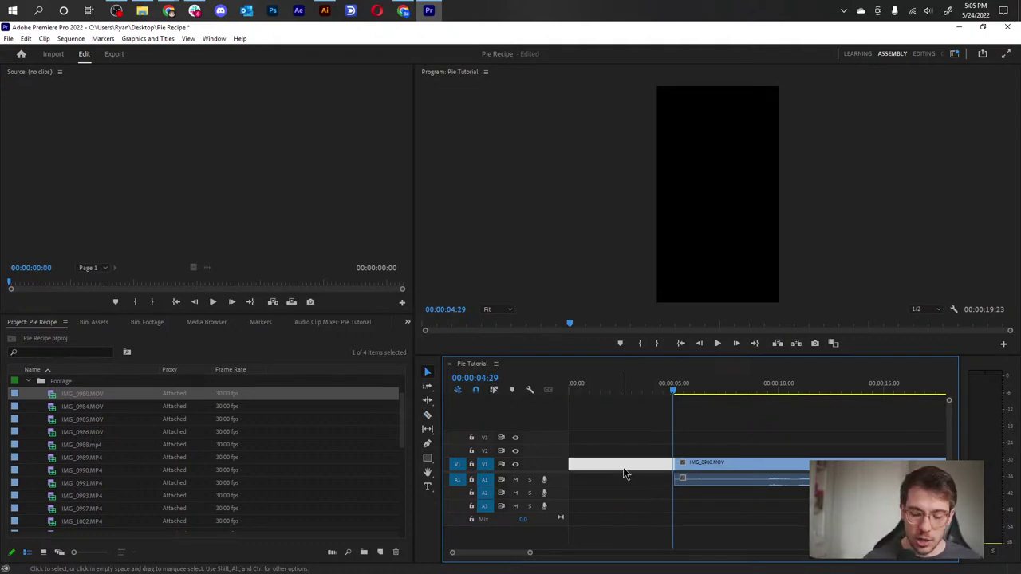
key("Delete")
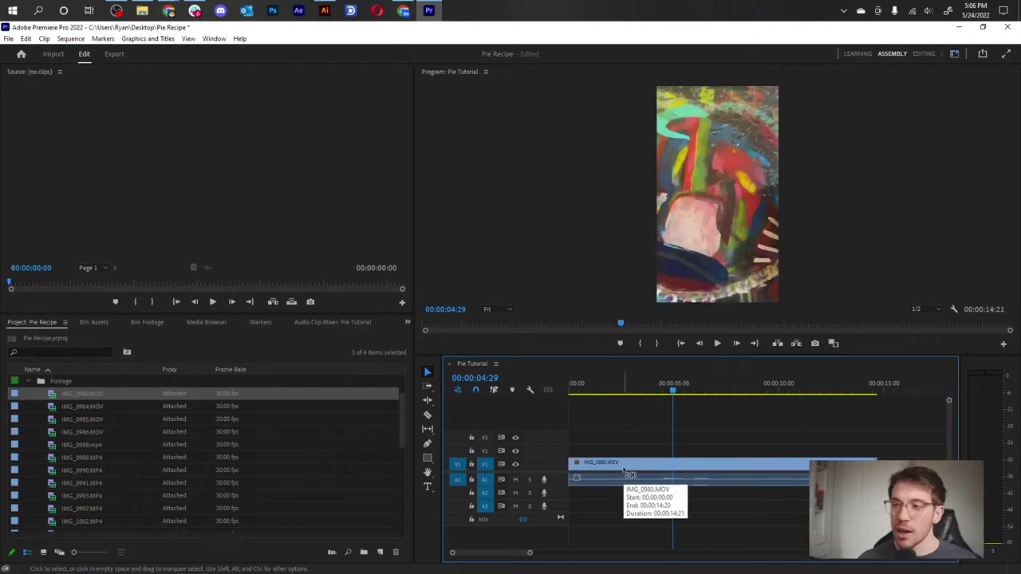
key("ctrl+z")
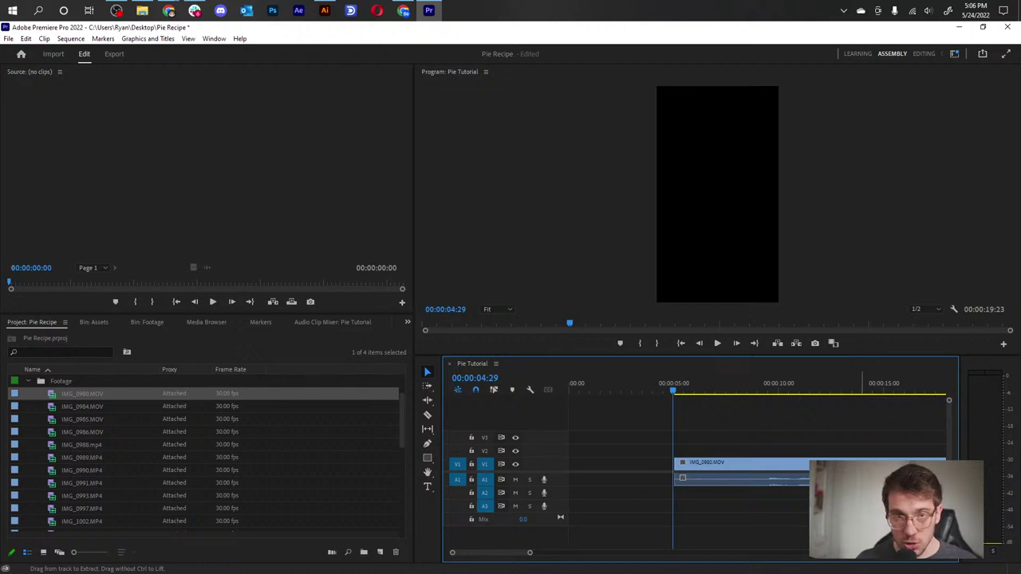
key("ctrl+z")
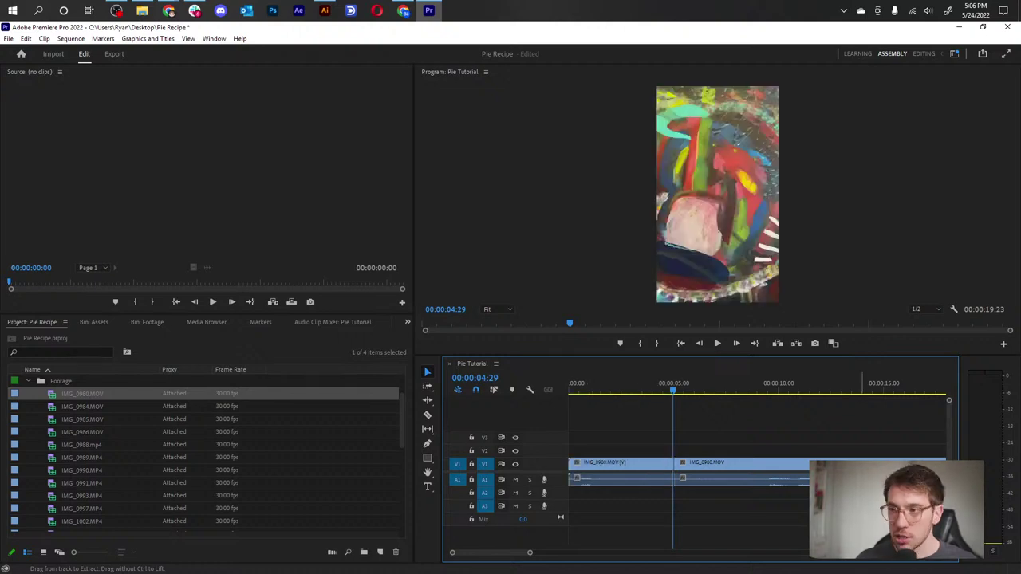
- Try a ripple delete of the opening segment's video and audio, and undo it
left_click(651, 476)
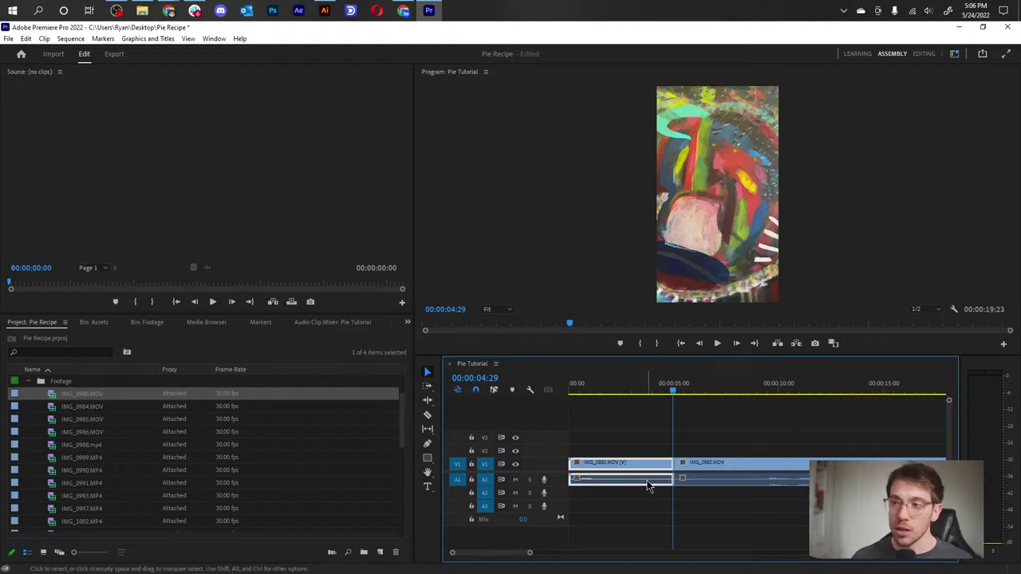
key("shift+Delete")
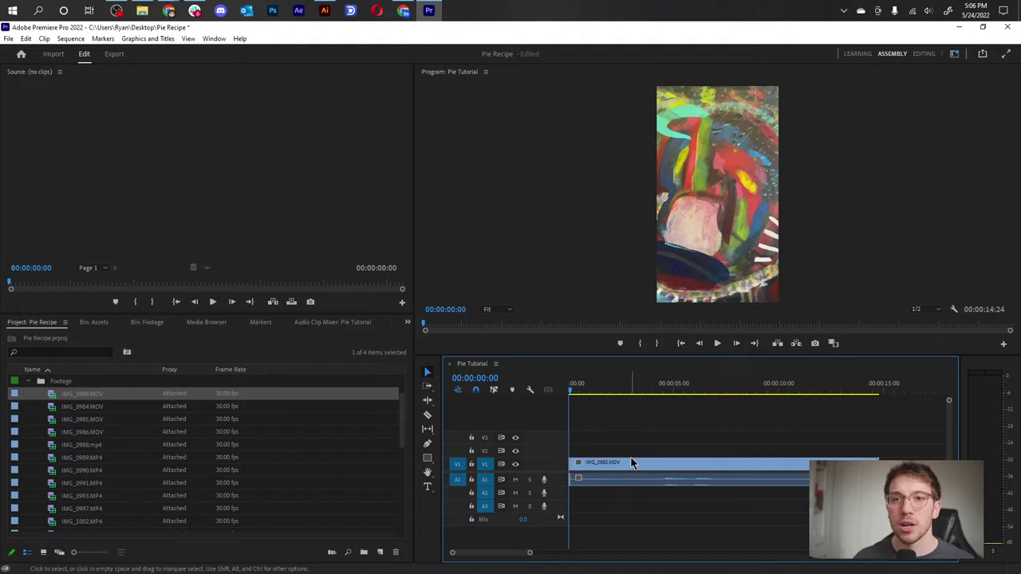
key("ctrl+z")
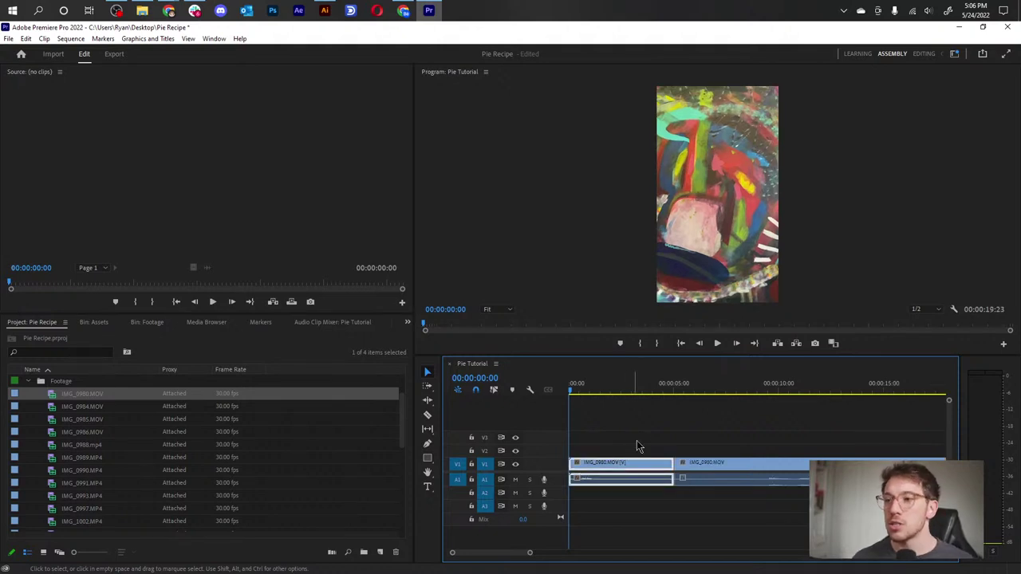
- Split the video and audio of IMG_0980.MOV at 00:00:05:01 and 00:00:07:28 with the Razor tool
left_click_drag(691, 472, 662, 391)
left_click(674, 386)
key("c")
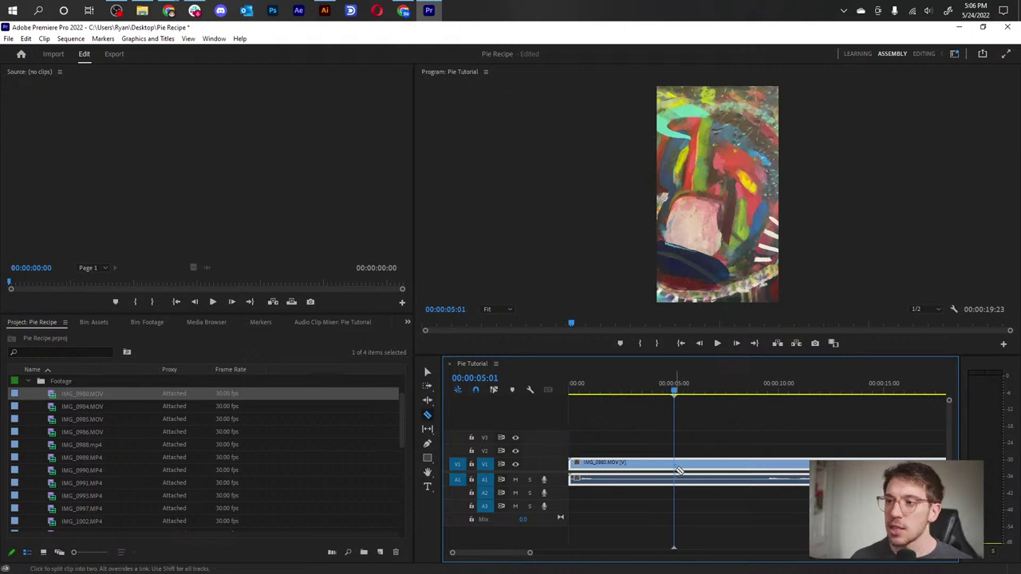
left_click(678, 462)
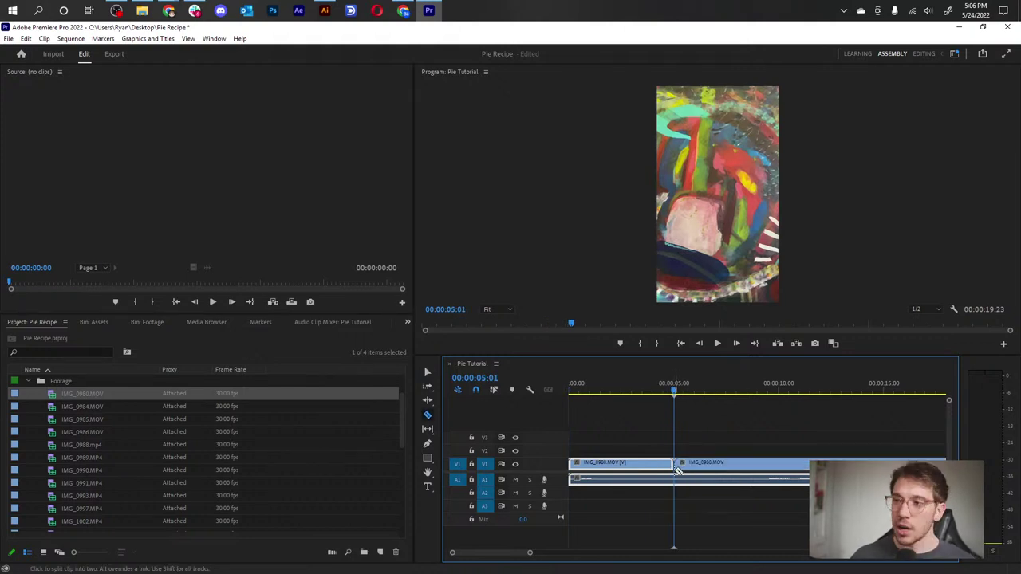
left_click(735, 391)
left_click(737, 391)
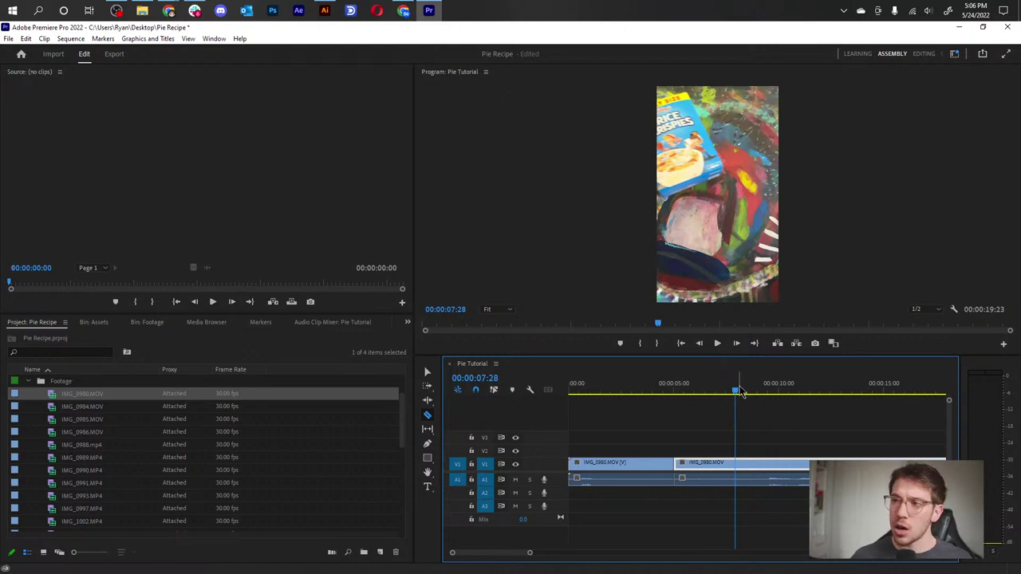
left_click(750, 480)
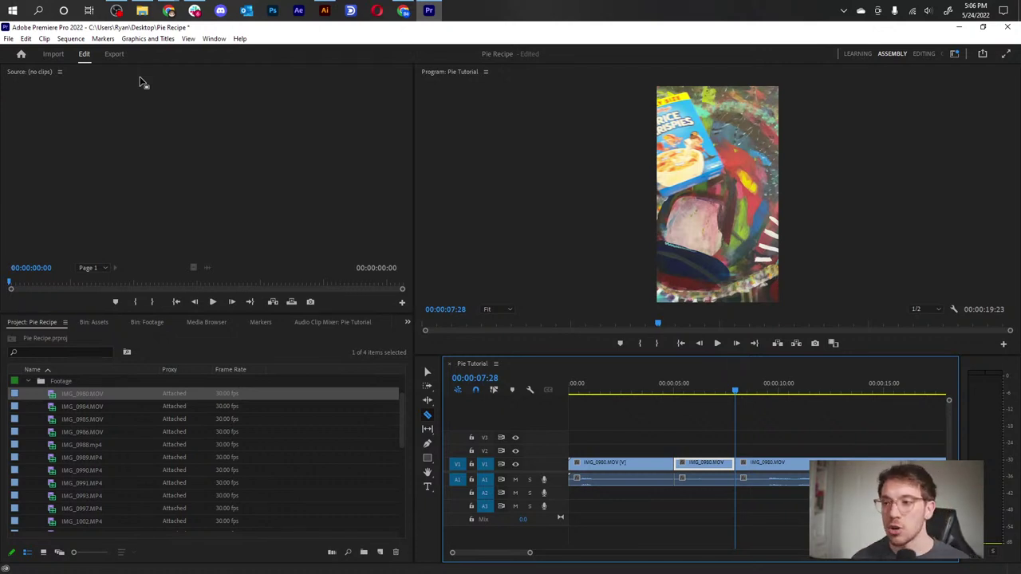
- Try a ripple delete of the middle segment between the two cuts, and undo it
key("v")
left_click(699, 479)
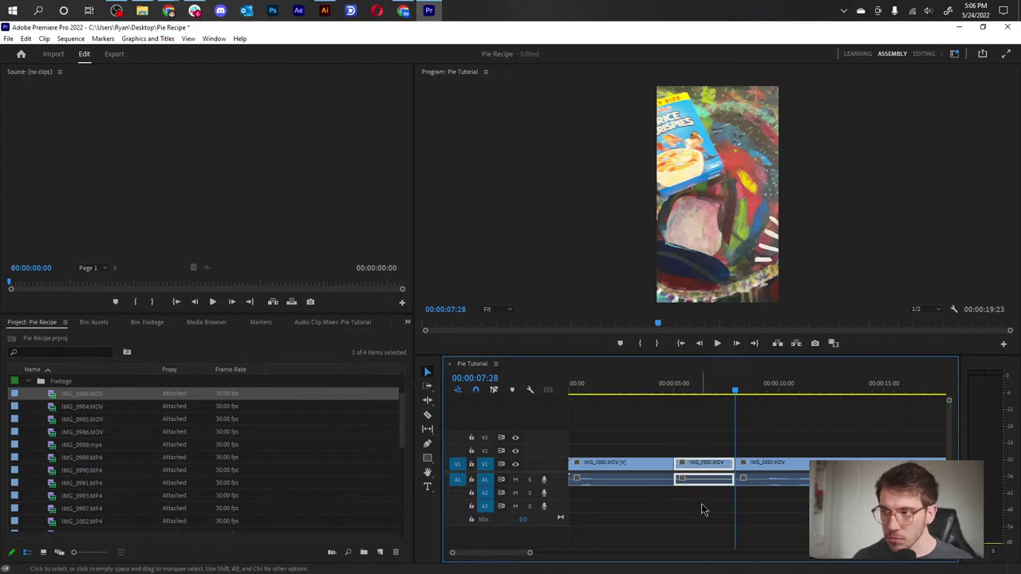
left_click(701, 468)
key("shift+Delete")
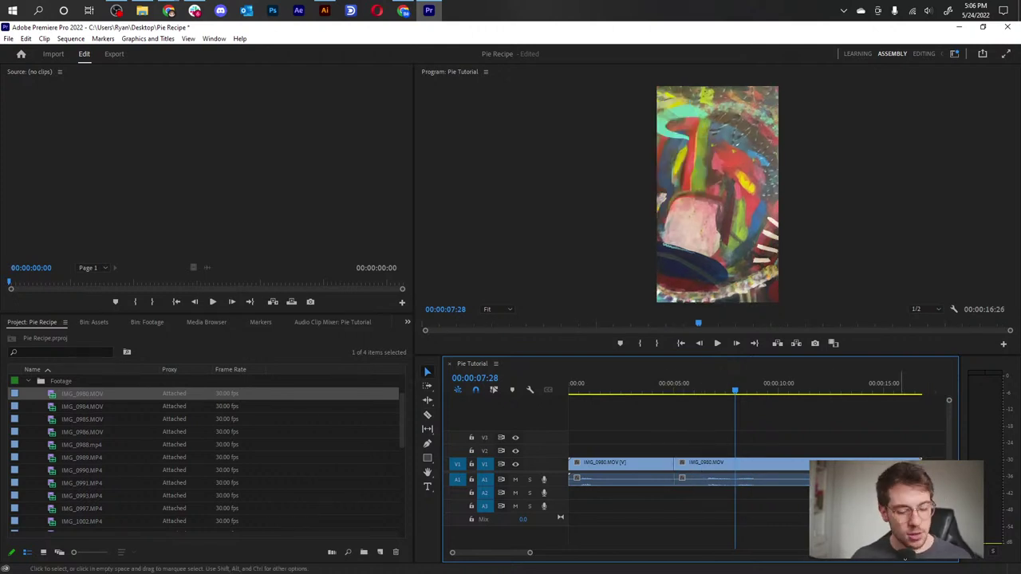
key("ctrl+z")
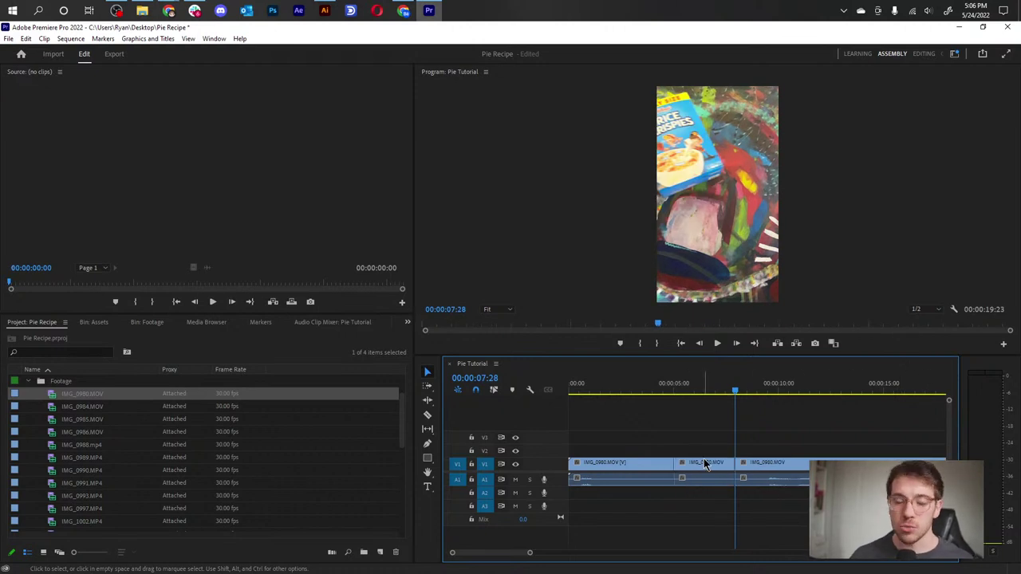
- Select the middle segment's video and audio, and move the playhead to the sequence's end and back to its opening seconds
left_click(706, 471)
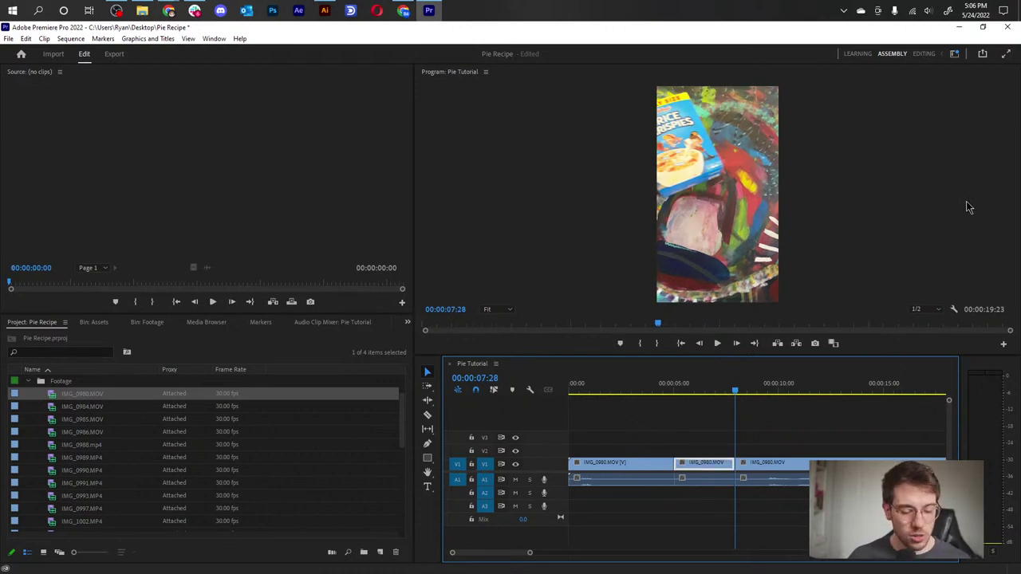
left_click(708, 478, "shift")
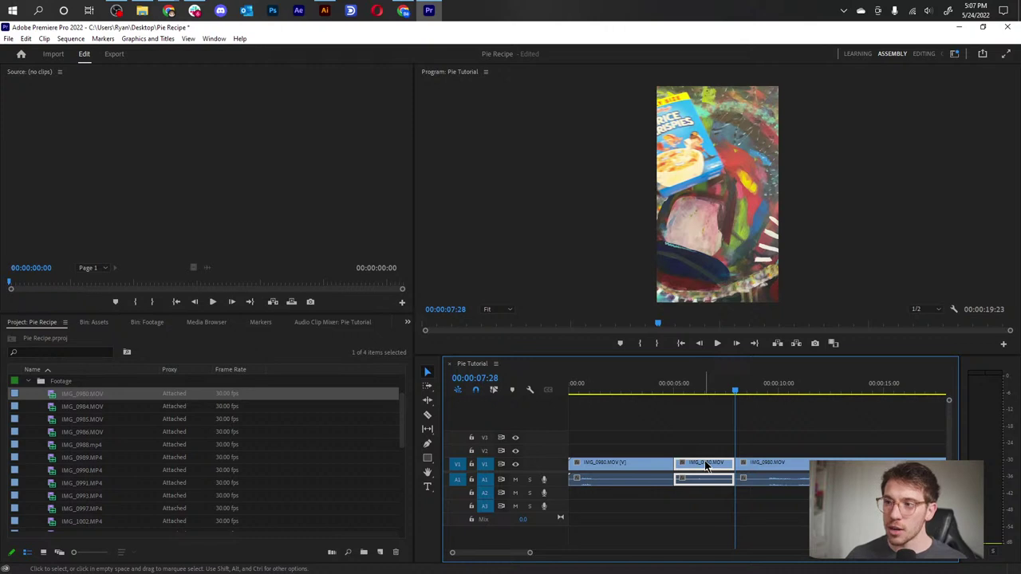
key("End")
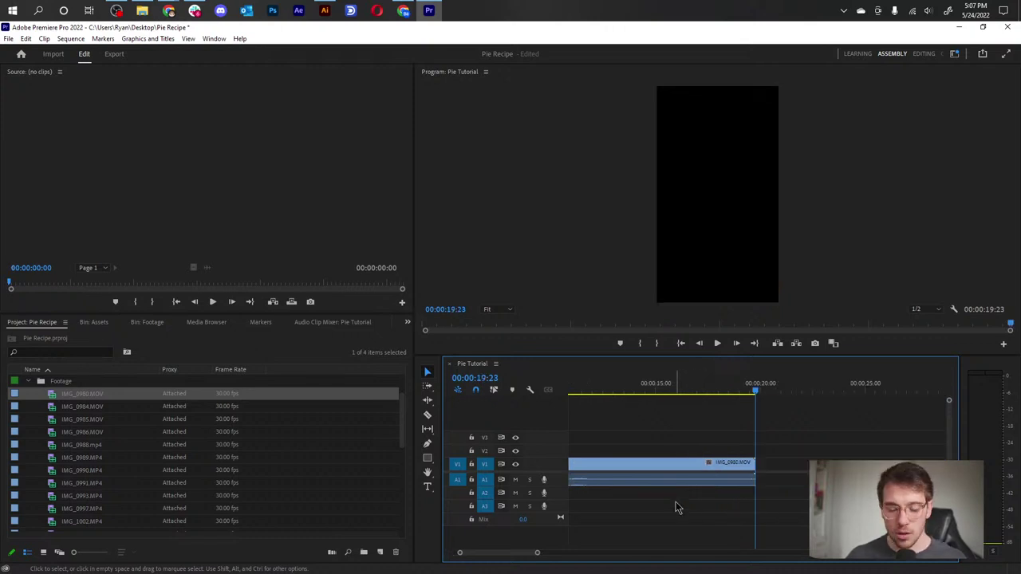
key("minus")
key("minus")
key("minus")
left_click(586, 395)
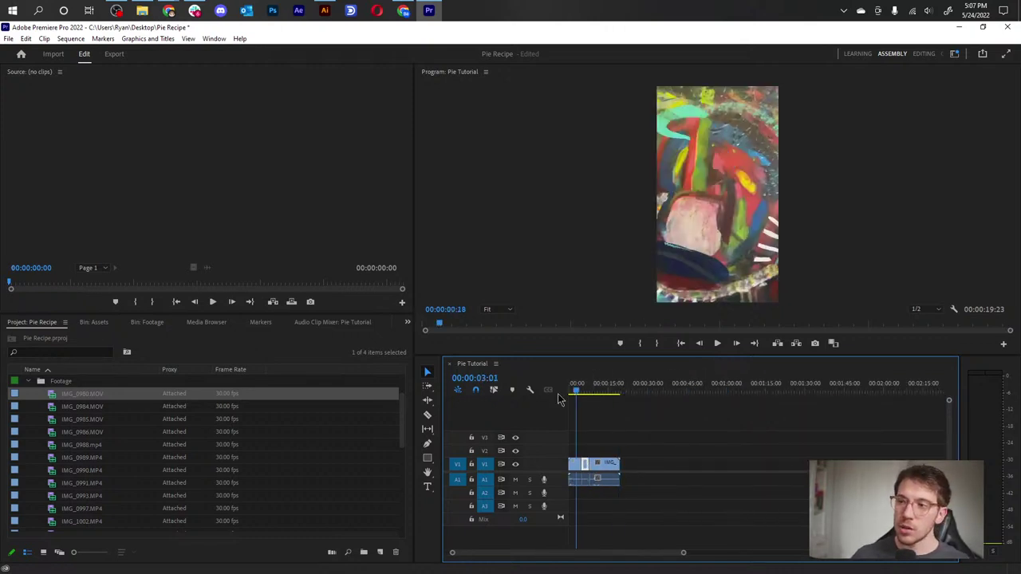
- Undo the Razor cuts in IMG_0980.MOV and delete the whole clip's video and audio from the Pie Tutorial sequence
key("Home")
key("backslash")
key("ctrl+z")
key("ctrl+z")
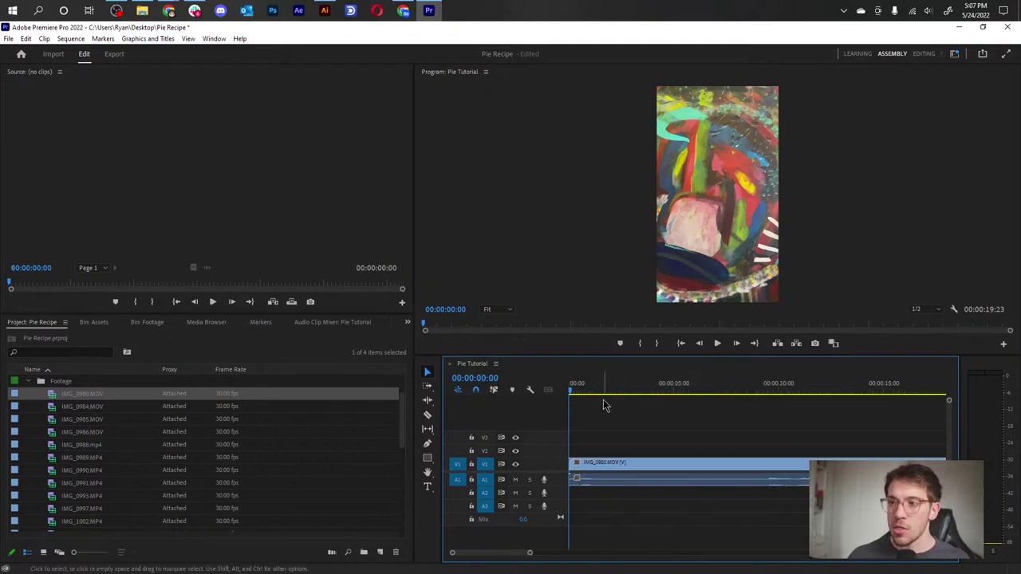
left_click_drag(606, 403, 774, 551)
key("Delete")
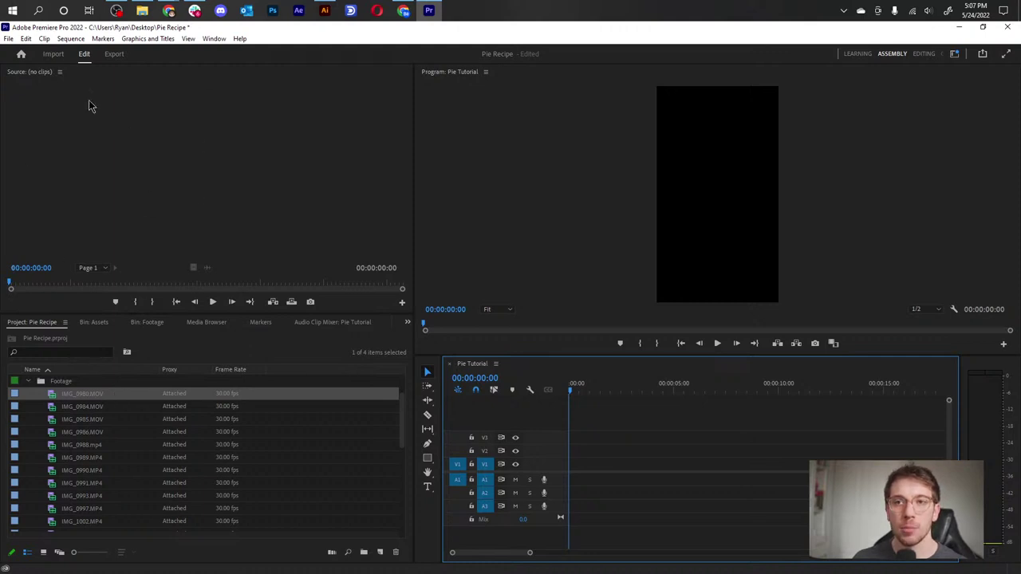
- Open IMG_0980.MOV in the Source monitor, preview it, and mark its In point at 00:00:06:25
left_click(76, 394)
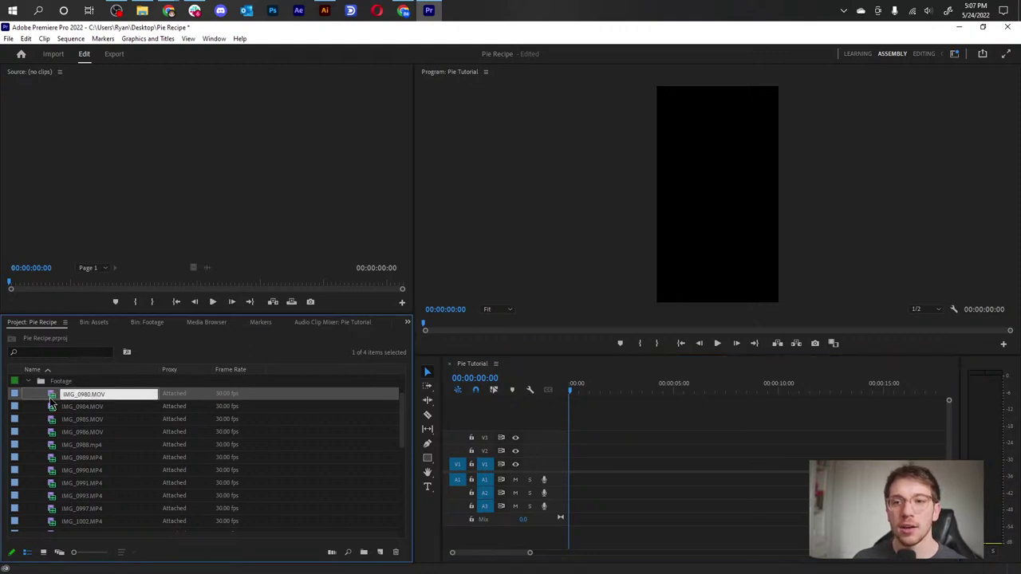
double_click(51, 396)
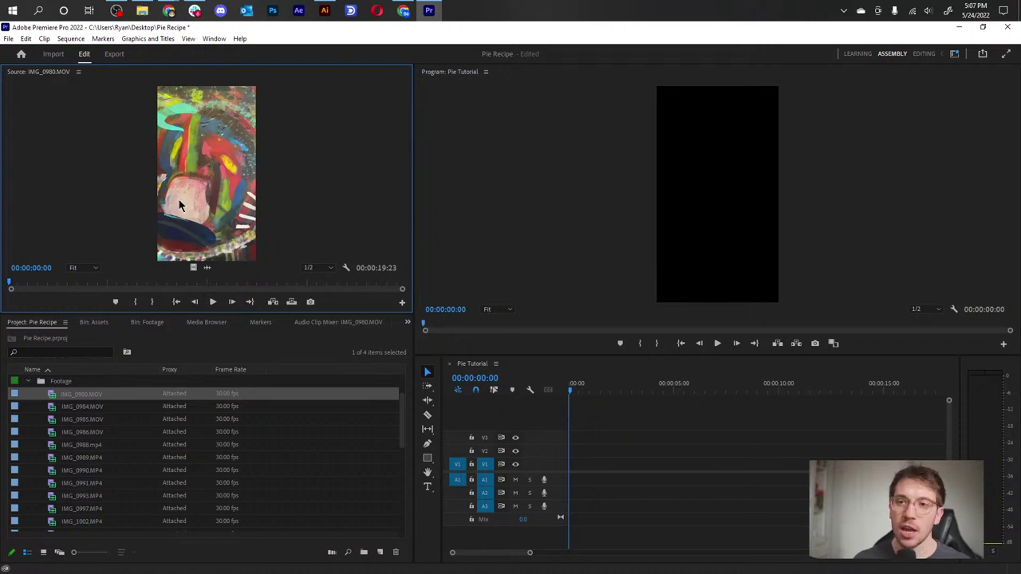
left_click(213, 301)
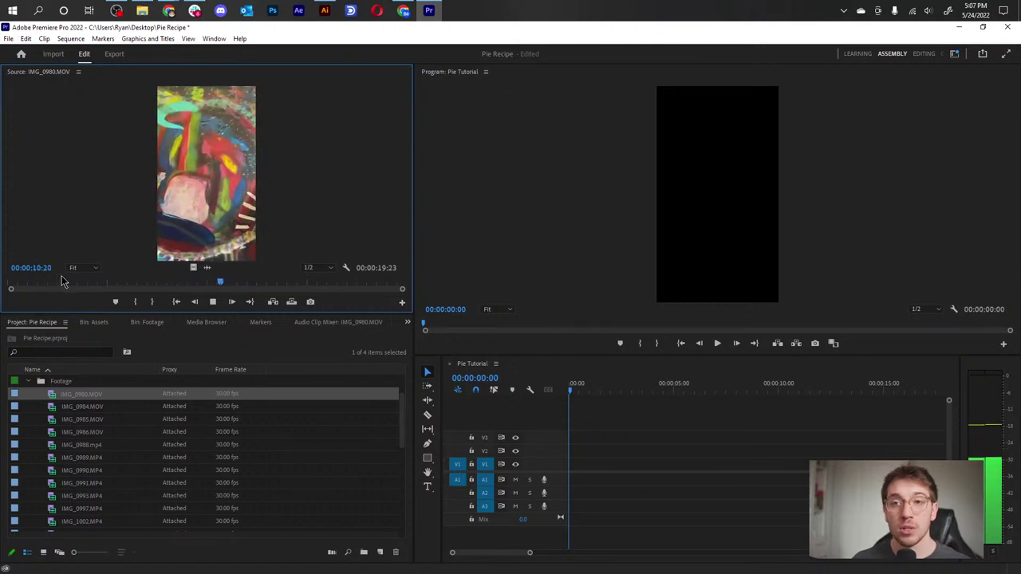
left_click(192, 284)
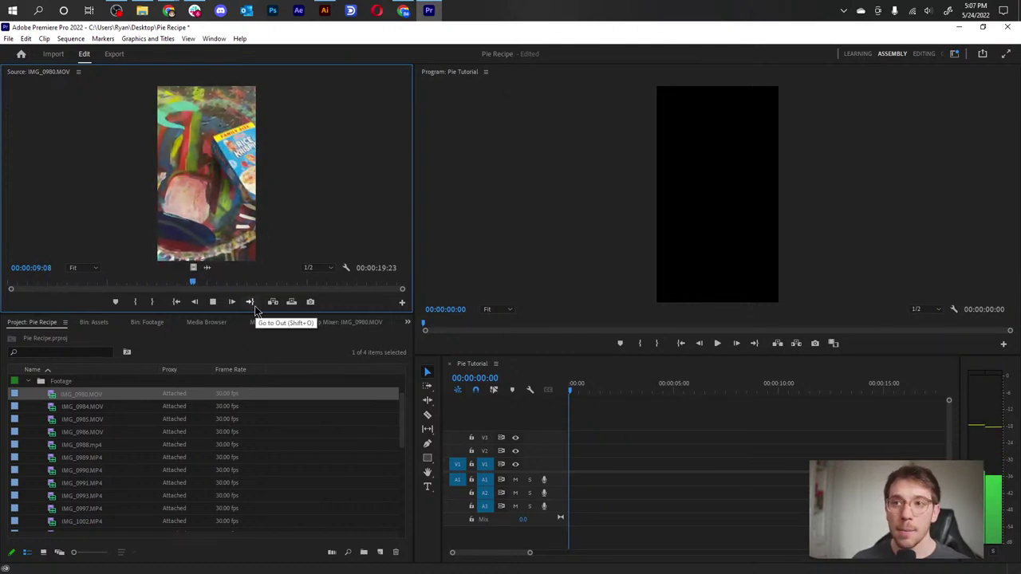
key("space")
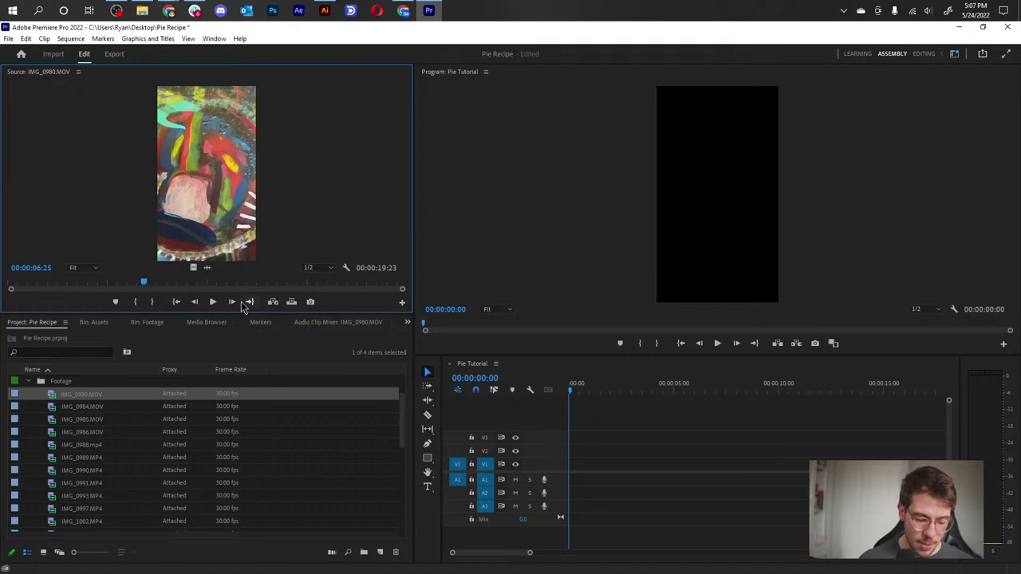
key("i")
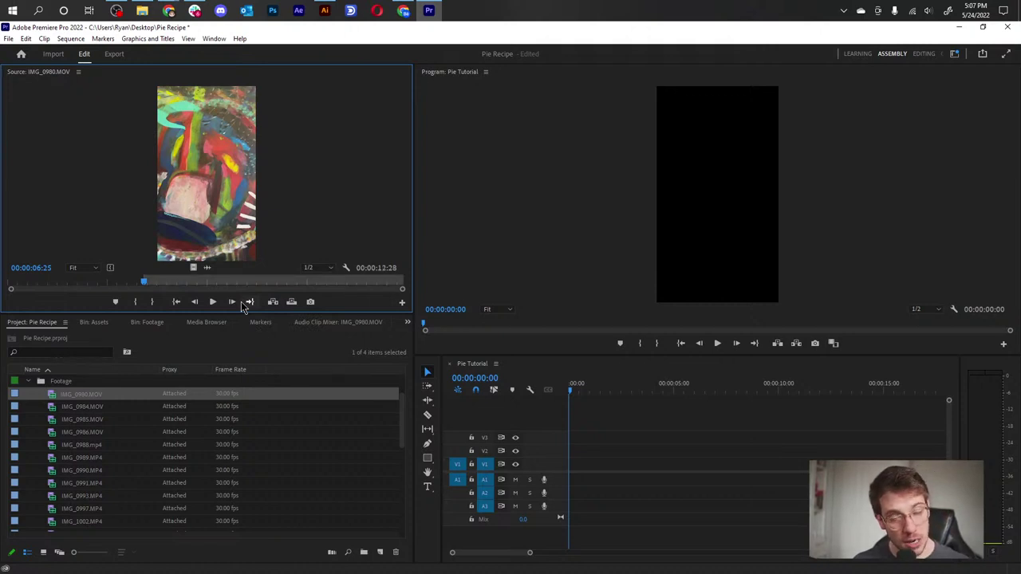
- Mark IMG_0980.MOV's Out point at 00:00:10:14 and place the marked range at the start of the sequence
key("space")
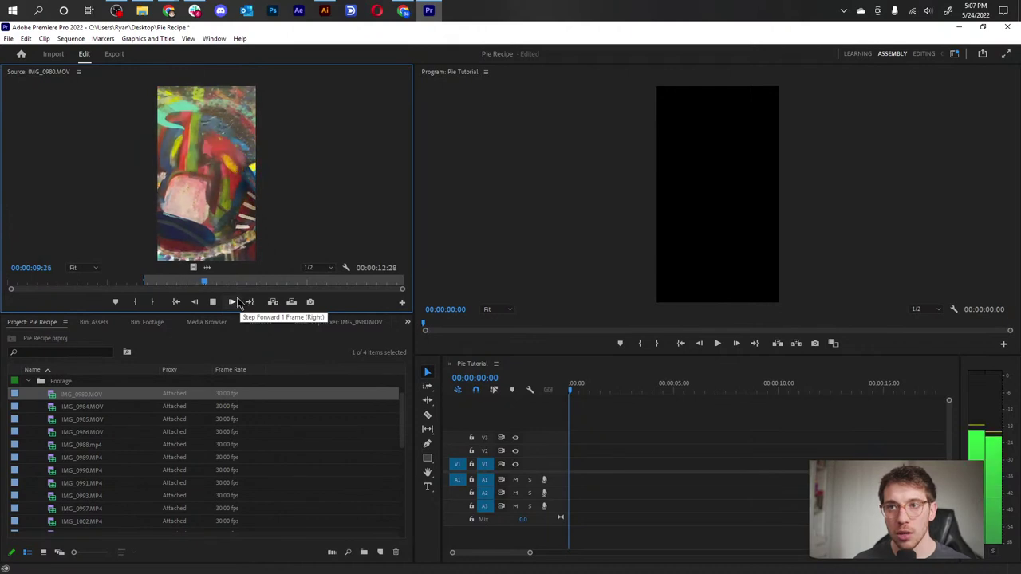
key("space")
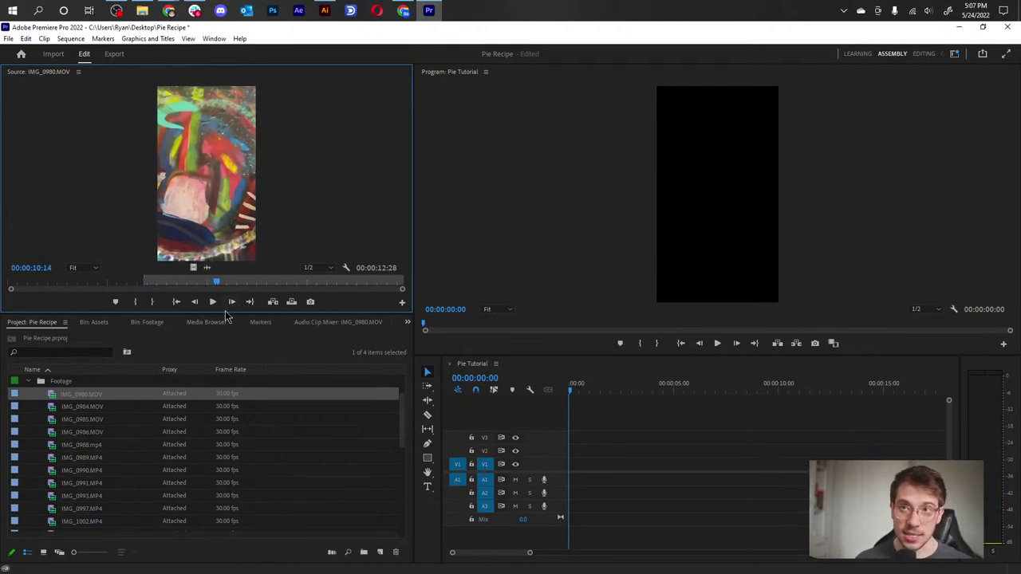
key("o")
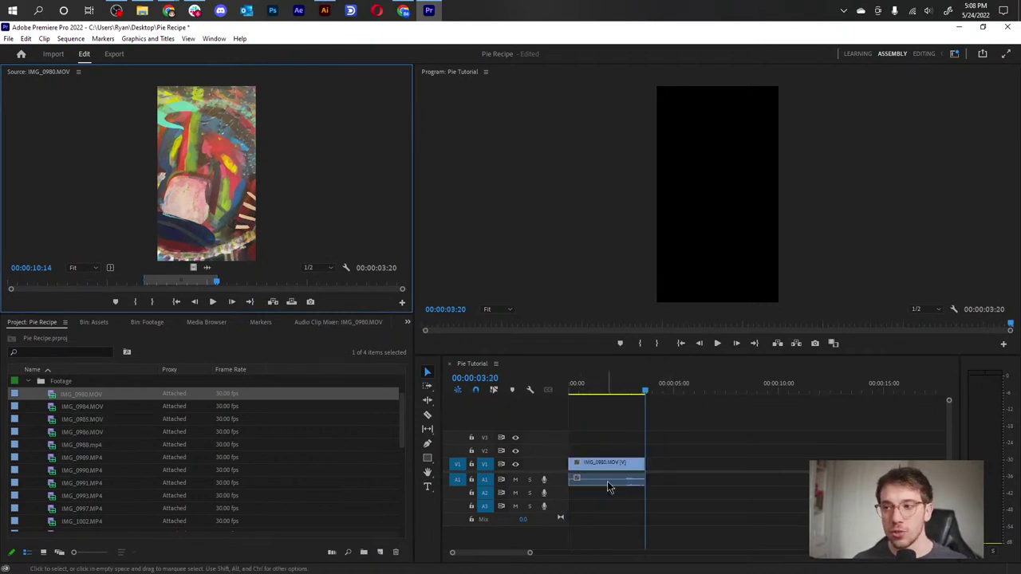
- Mark IMG_0984.MOV from 00:02:25:16 to 00:02:32:11 and insert that range after the first clip in the sequence
left_click(132, 410)
left_click(111, 407)
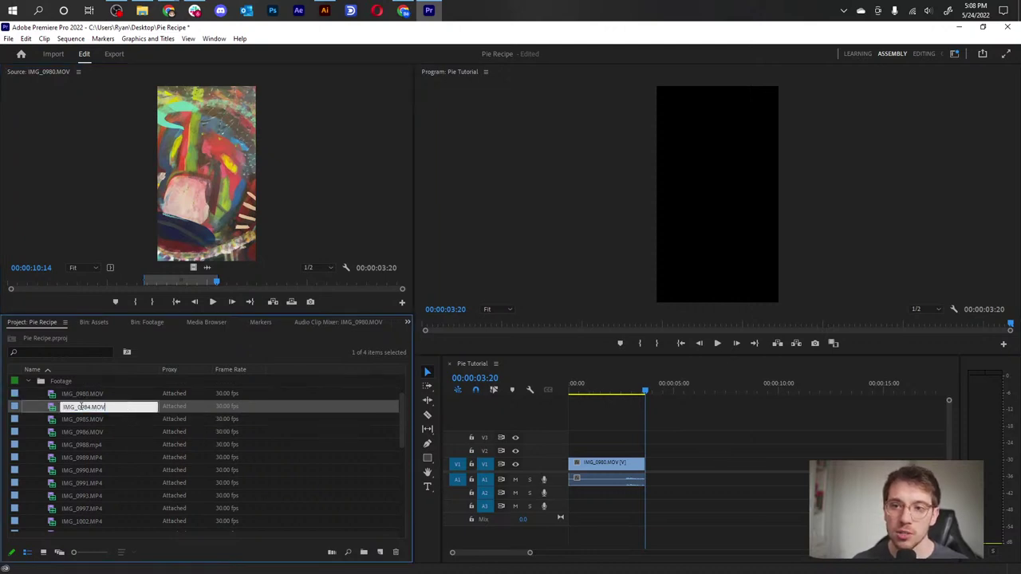
double_click(49, 409)
left_click(68, 286)
left_click_drag(67, 286, 369, 298)
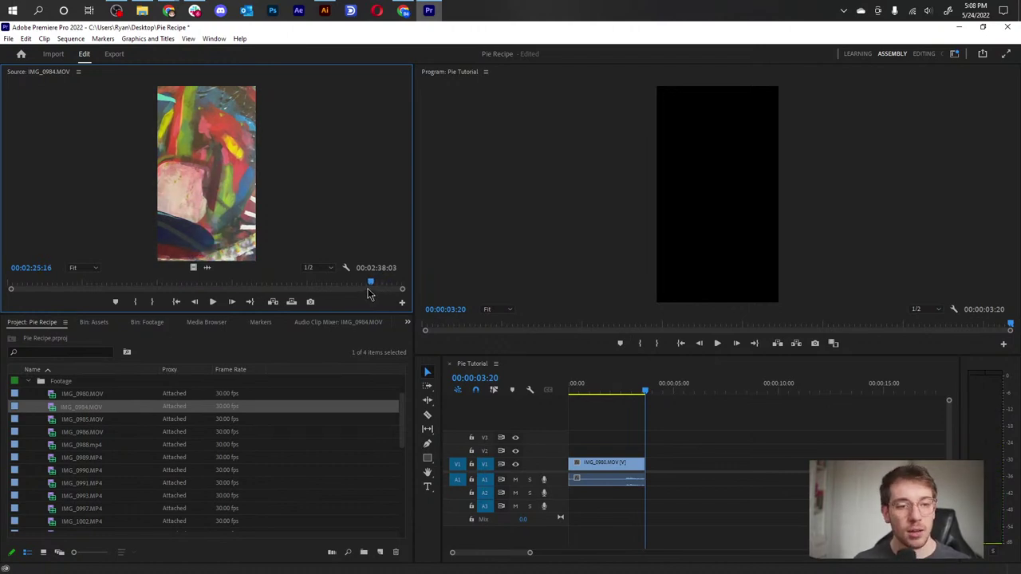
key("i")
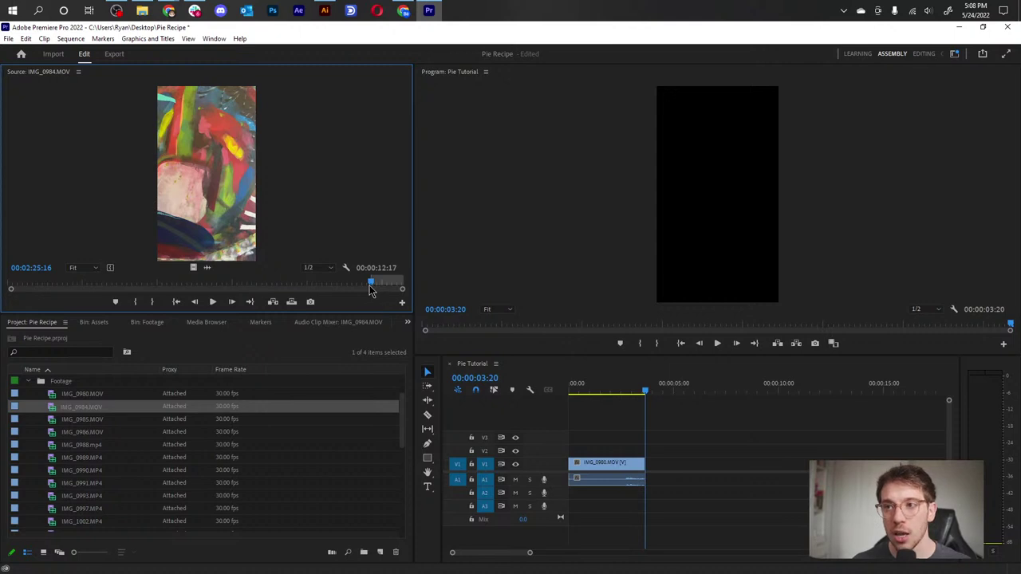
left_click_drag(375, 289, 389, 287)
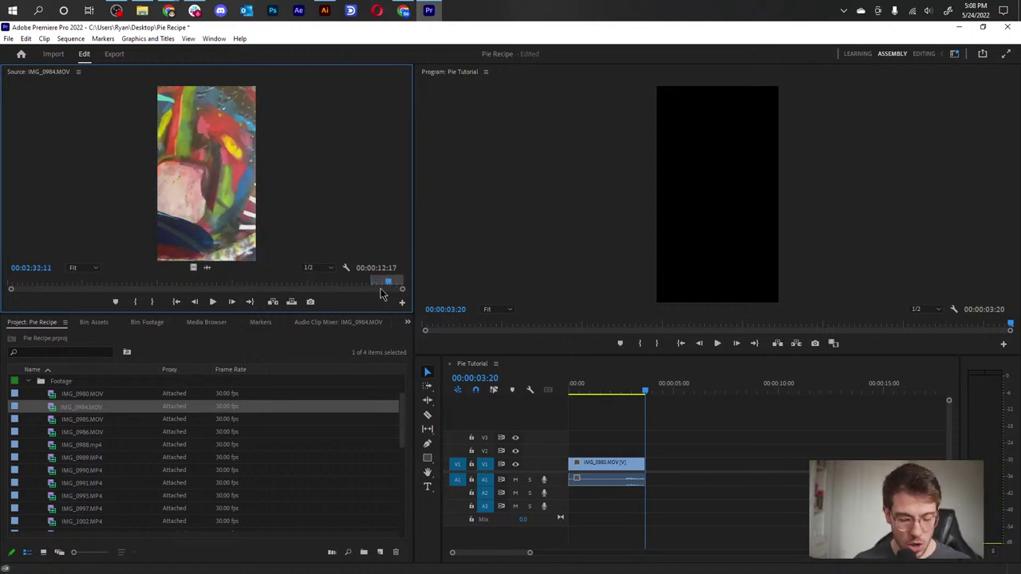
key("o")
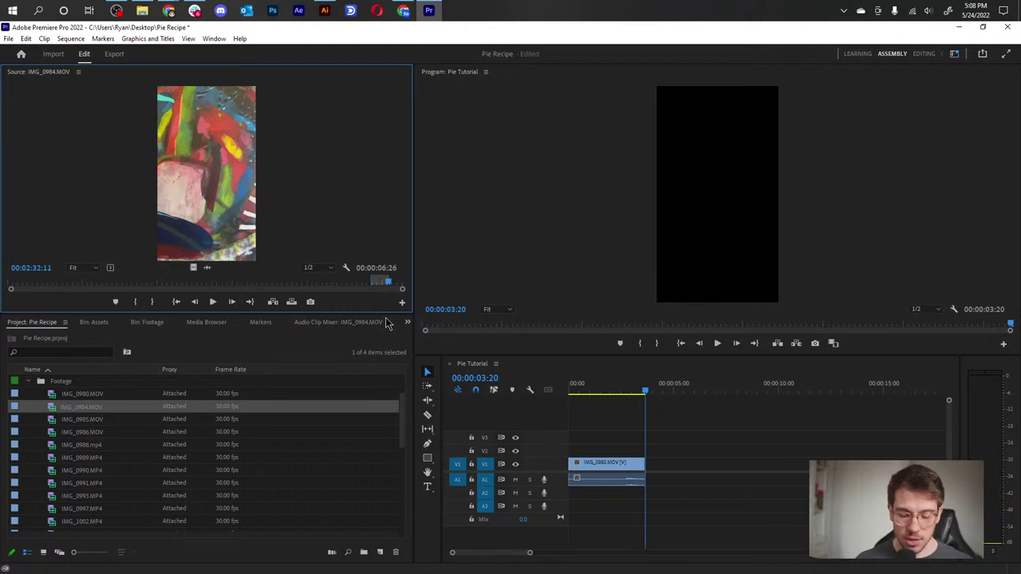
key("comma")
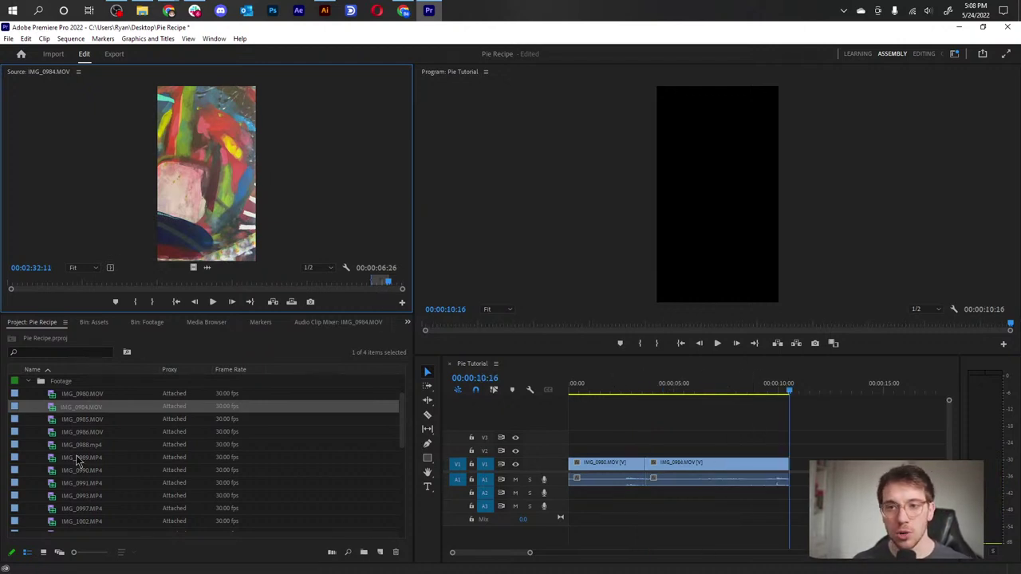
- Mark a 00:00:02:05 range ending at 00:00:12:04 in IMG_0985.MOV and add it at the end of the sequence with Overwrite
double_click(112, 421)
left_click(62, 284)
left_click_drag(66, 287, 257, 287)
key("i")
key("o")
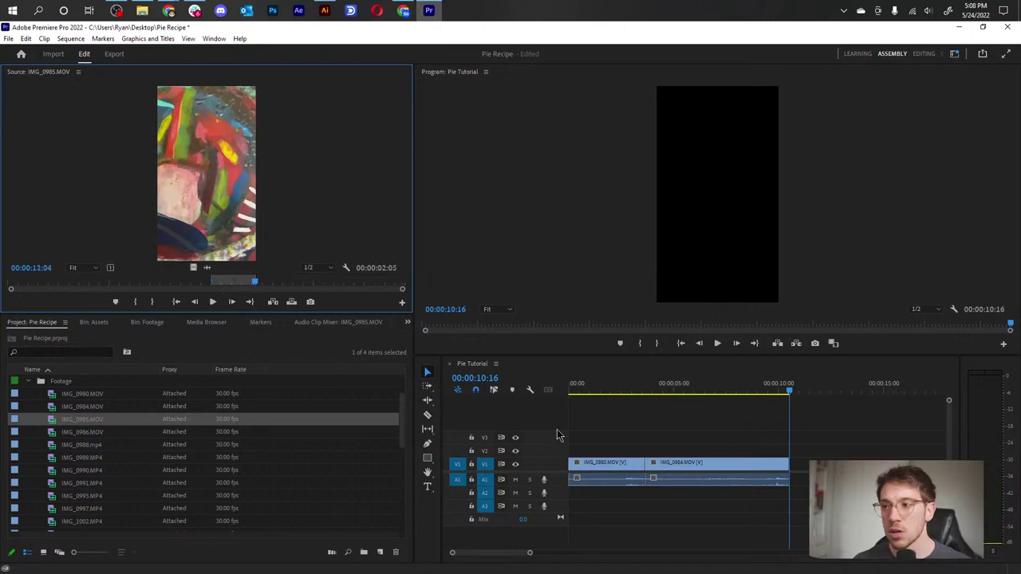
key("period")
- Mark a 00:00:02:07 range ending at 00:00:22:08 in IMG_0986.MOV and add it at the end of the sequence with Overwrite
double_click(74, 435)
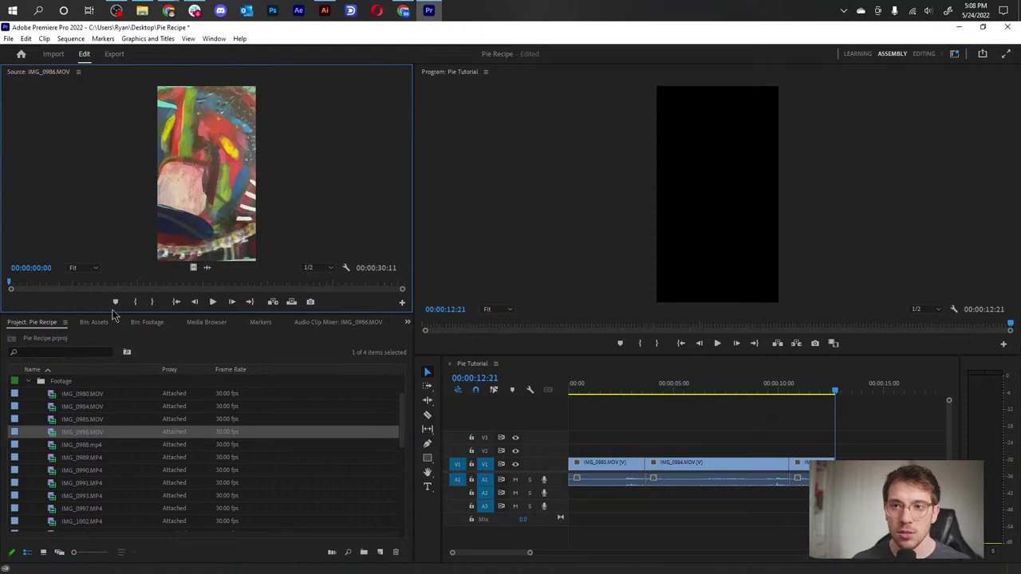
left_click_drag(12, 279, 298, 289)
key("i")
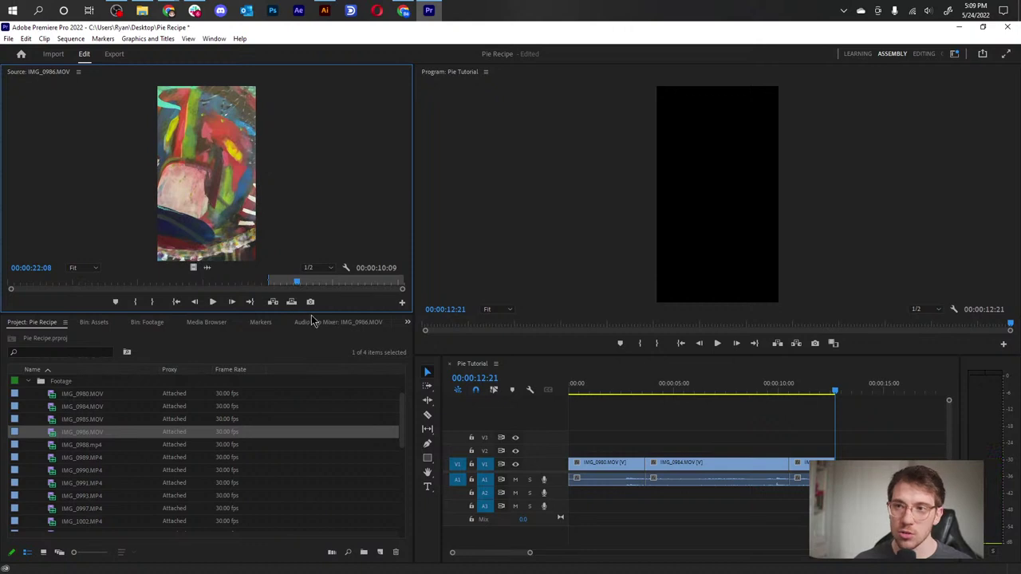
key("o")
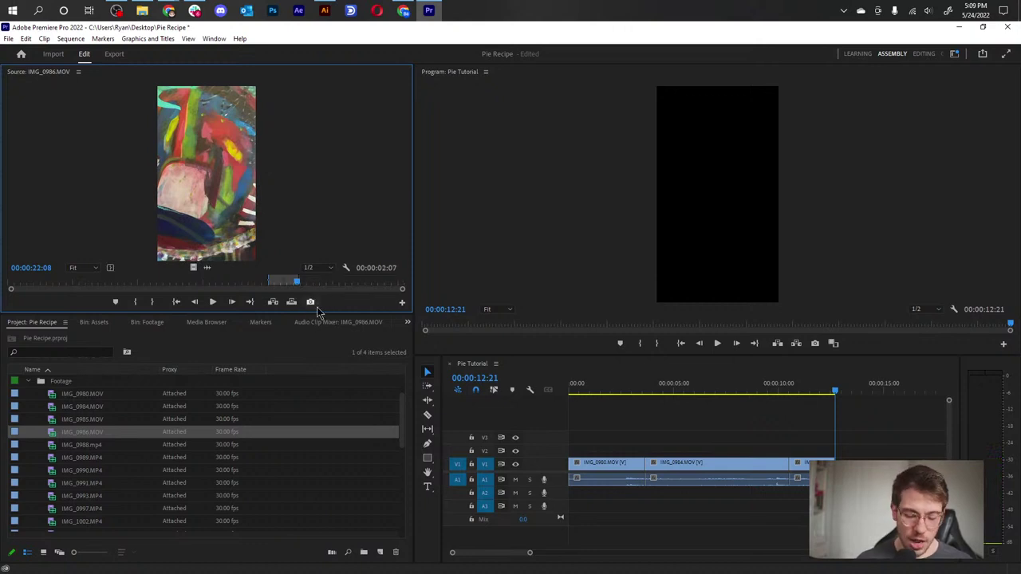
key(".")
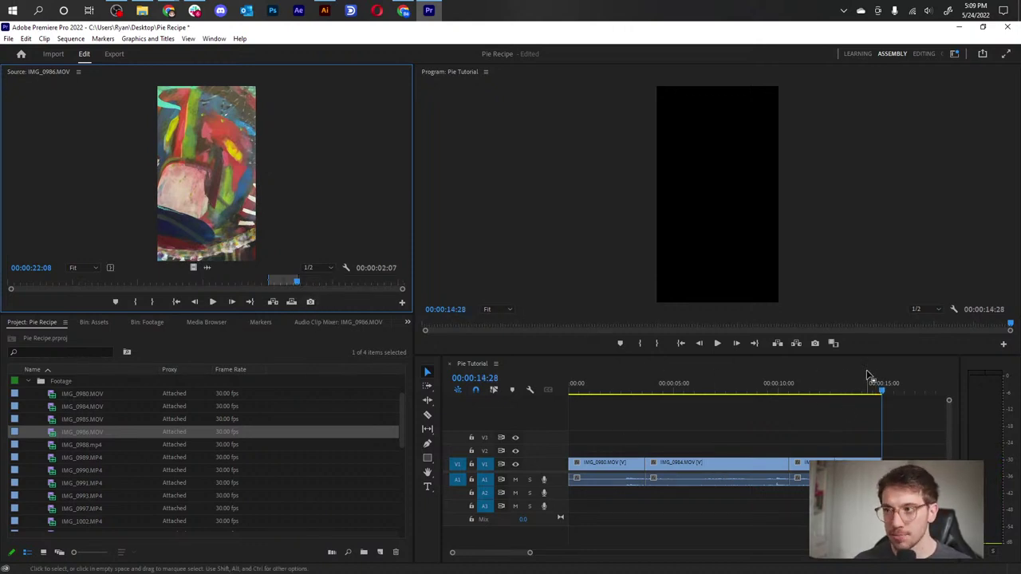
- Mark a 00:00:01:13 range ending at 00:00:30:07 in IMG_0988.mp4 and add it at the end of the sequence with Overwrite
left_click(52, 449)
double_click(65, 448)
mouse_move(120, 289)
left_mouse_down()
mouse_move(71, 289)
mouse_move(389, 289)
left_mouse_up()
key("i")
key("o")
key(".")
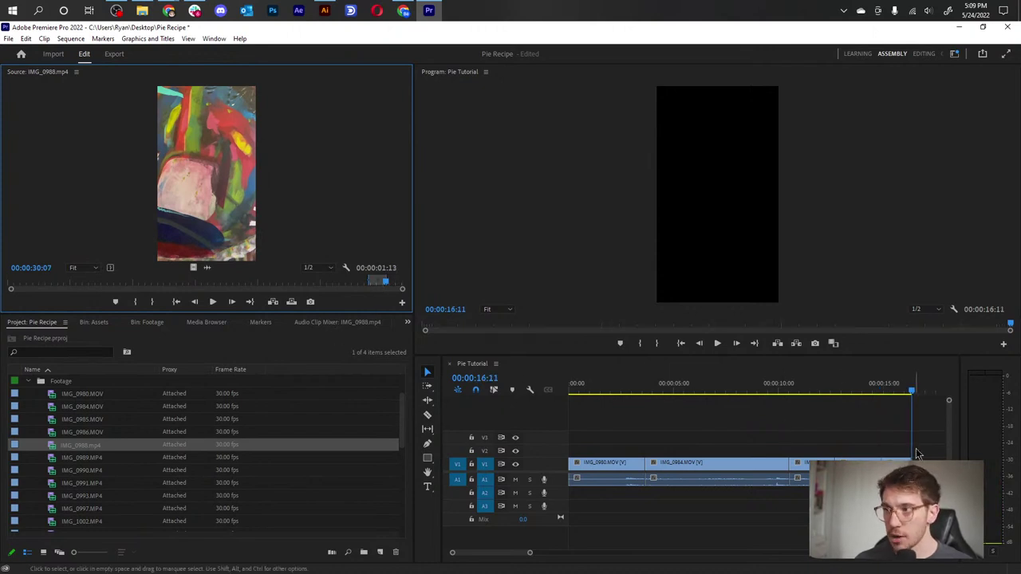
- Load IMG_0989.MP4 in the Source monitor, and review the sequence from its start, leaving the playhead at 00:00:04:27
double_click(50, 461)
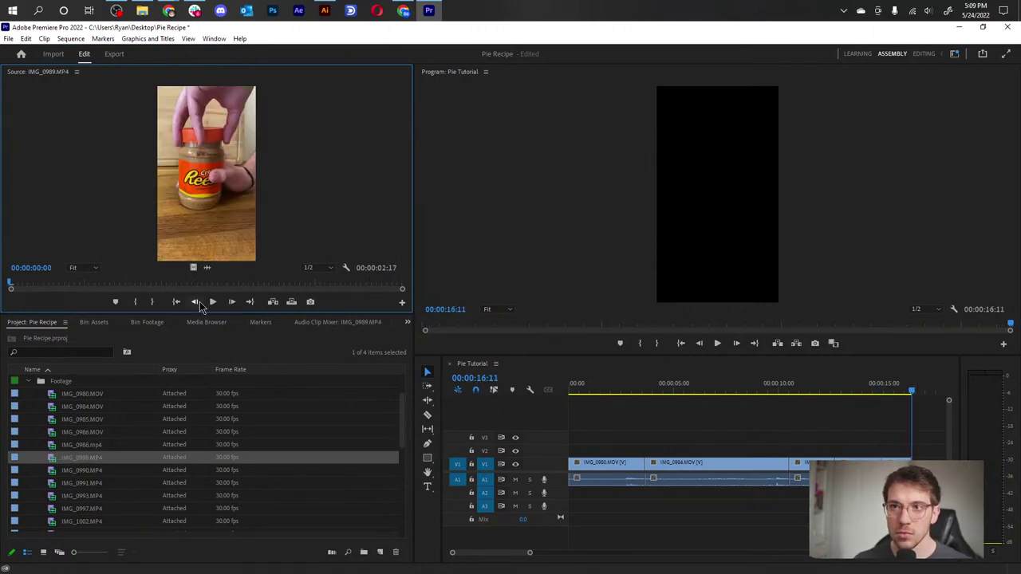
left_click_drag(678, 391, 513, 414)
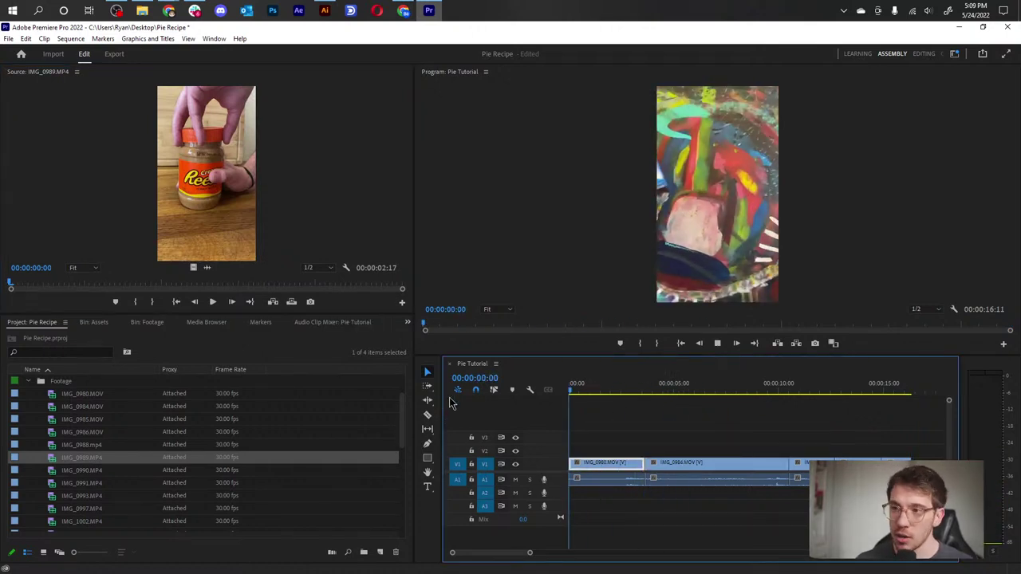
key("space")
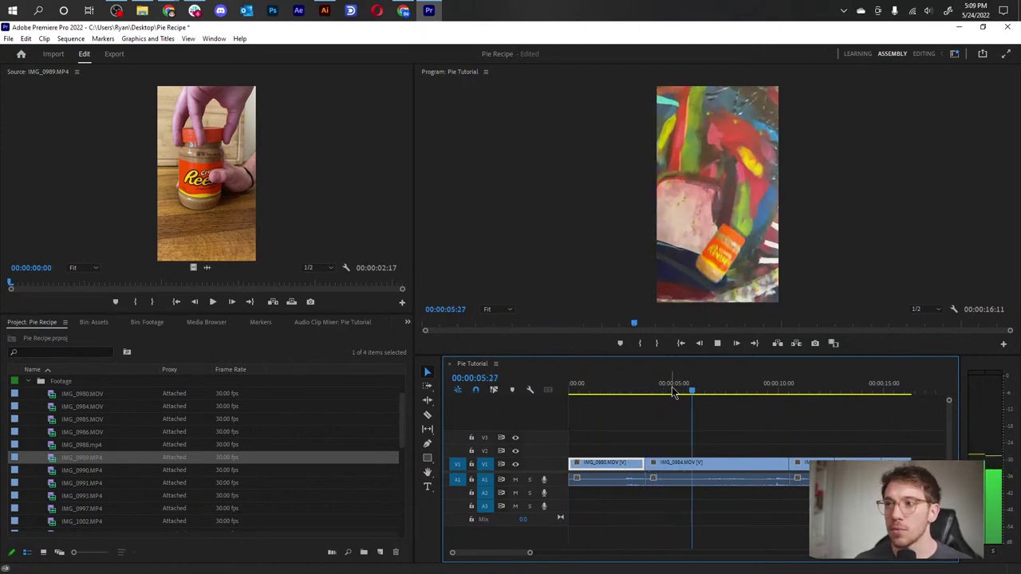
left_click_drag(718, 394, 671, 394)
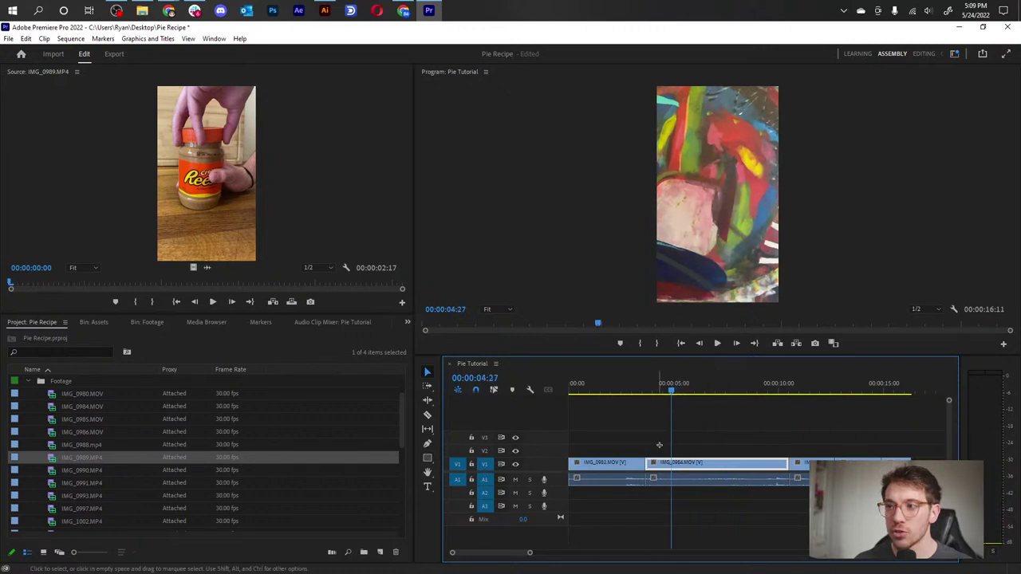
- Try trimming the start of IMG_0984.MOV to the playhead and closing the gap, and undo it
left_click_drag(647, 479, 677, 479)
key("Delete")
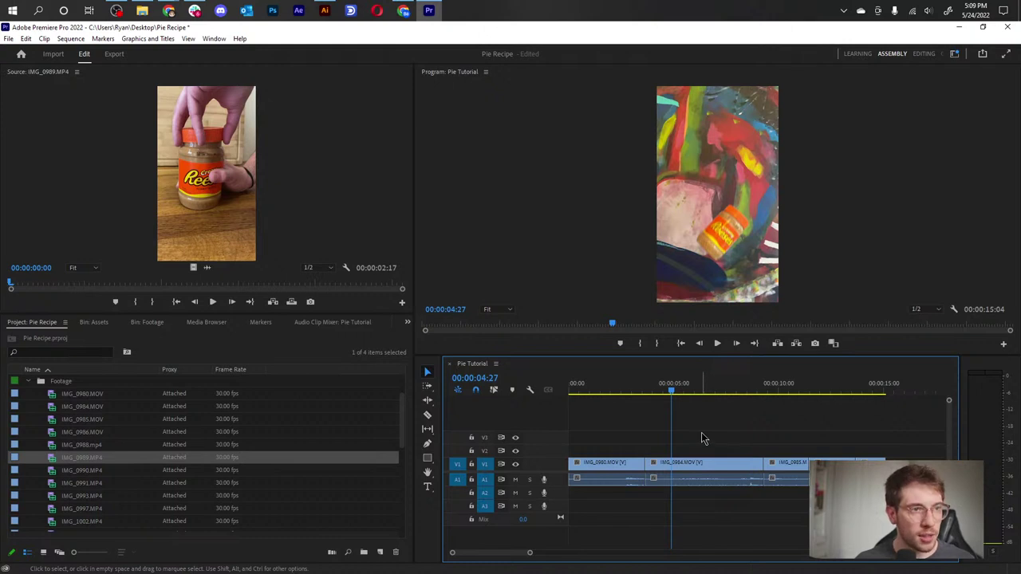
key("ctrl+z")
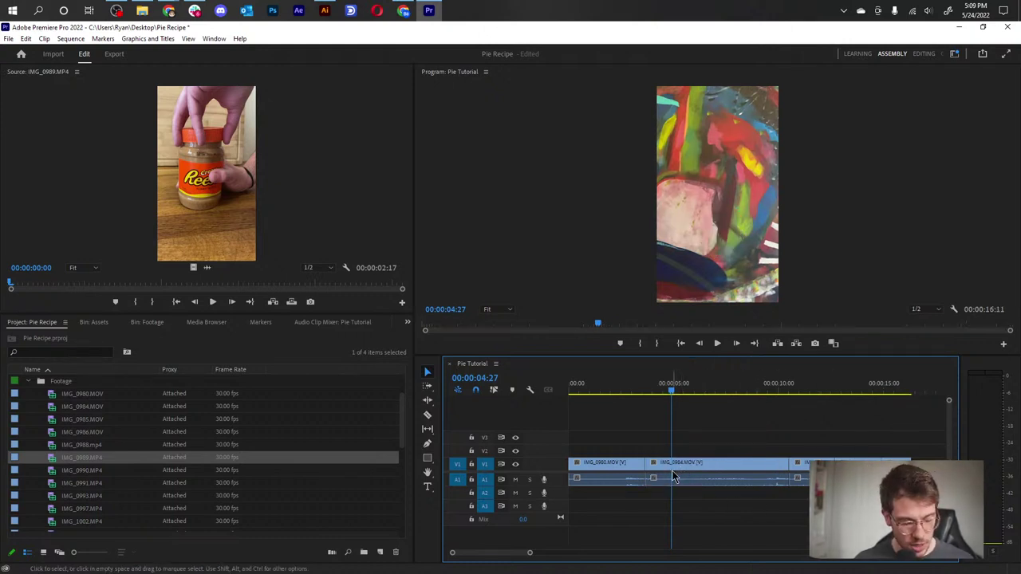
- Ripple-trim the start of IMG_0984.MOV's video and audio to the playhead at 00:00:04:27, and play the sequence from its start
left_click(654, 481)
left_click_drag(648, 467, 676, 471)
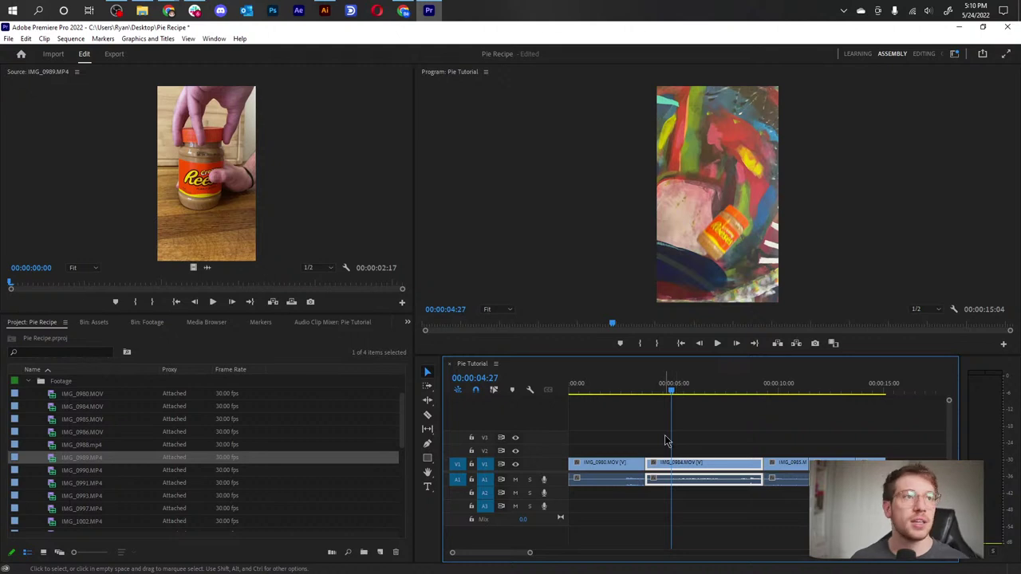
key("Home")
key("space")
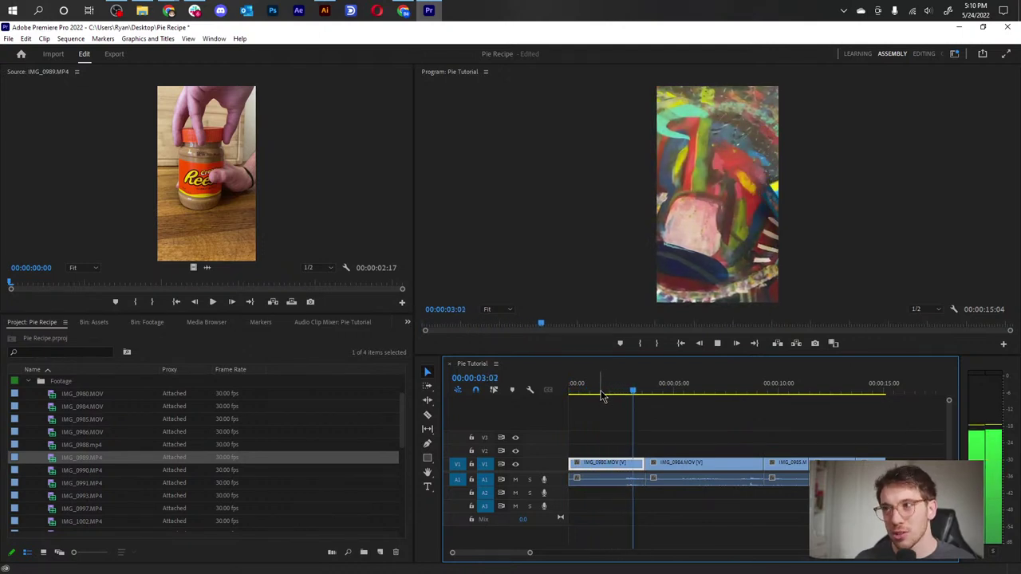
key("space")
- Speed up IMG_0980.MOV's video and audio with the Rate Stretch tool to about 1.3 seconds long, playing it back after each adjustment
left_click(589, 479)
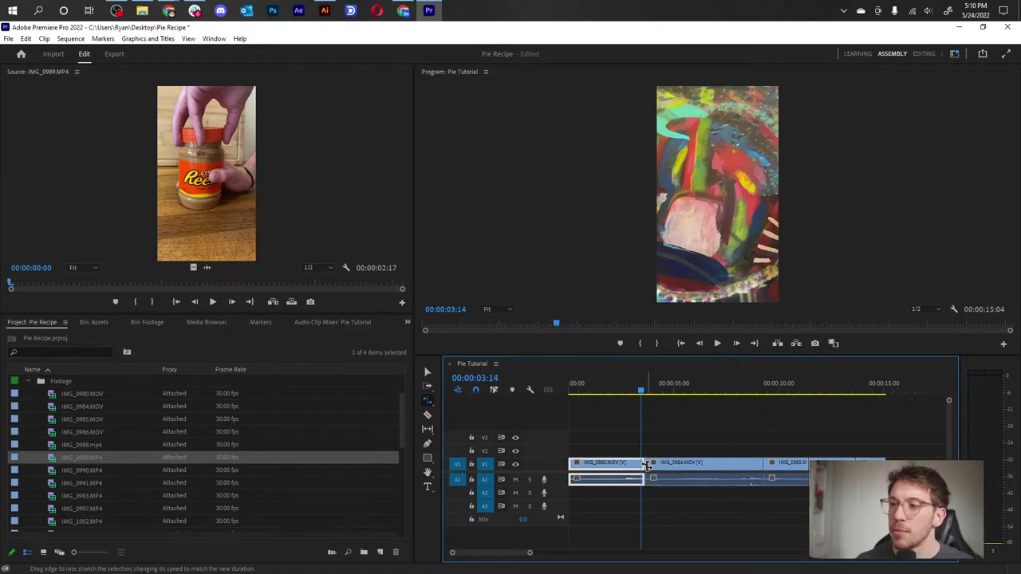
left_click_drag(643, 463, 606, 471)
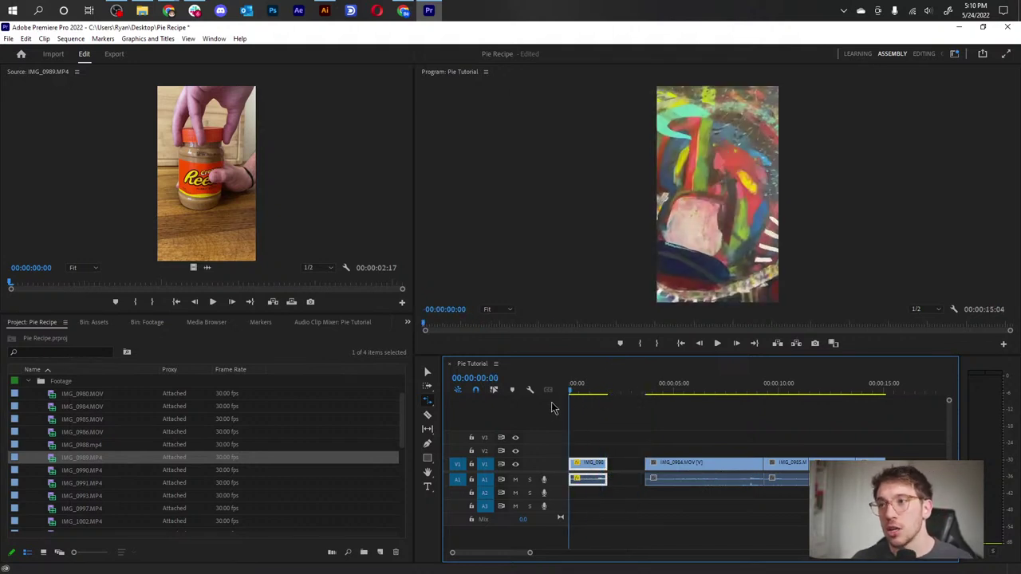
key("Home")
key("space")
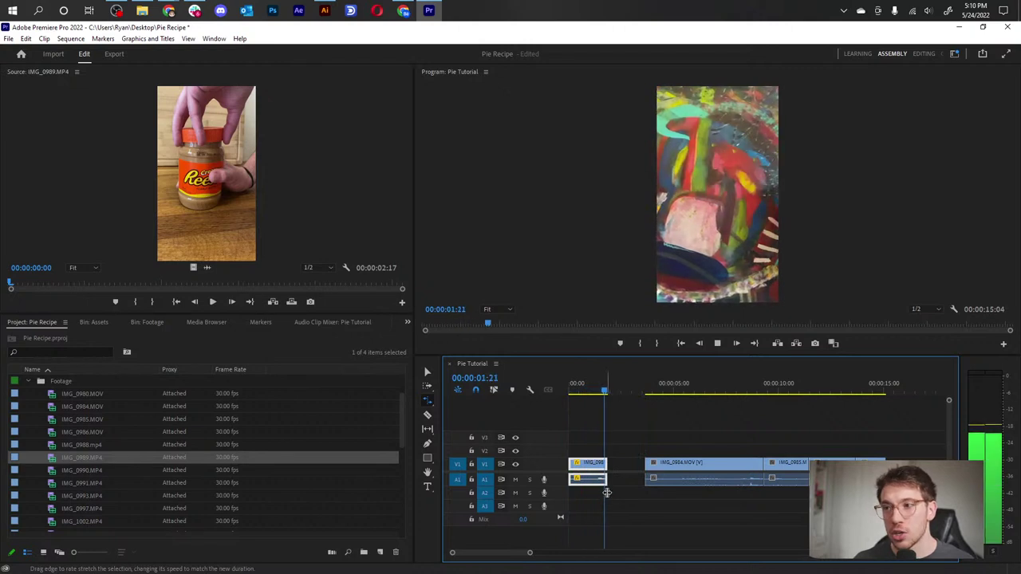
key("space")
left_click_drag(606, 466, 596, 470)
key("Home")
key("space")
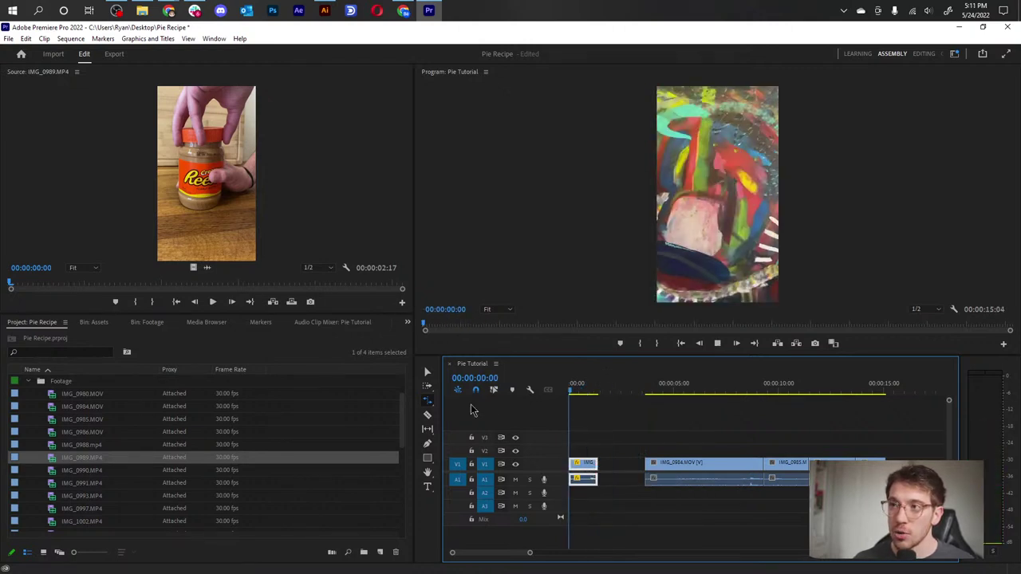
- Rate-stretch IMG_0980.MOV's video and audio to about 1 second, play it from the start, and close the gap before IMG_0984.MOV
key("space")
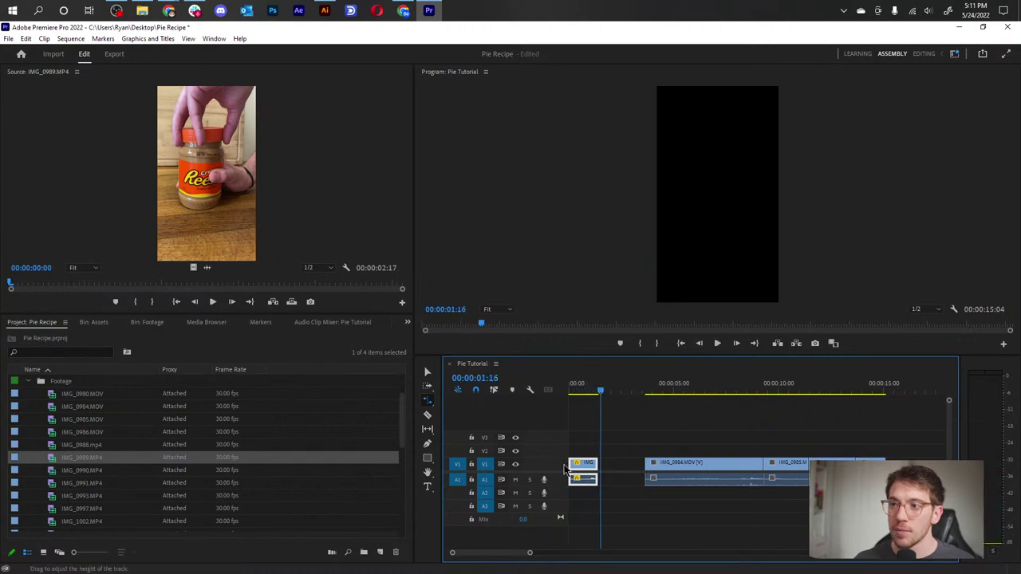
left_click_drag(597, 470, 590, 470)
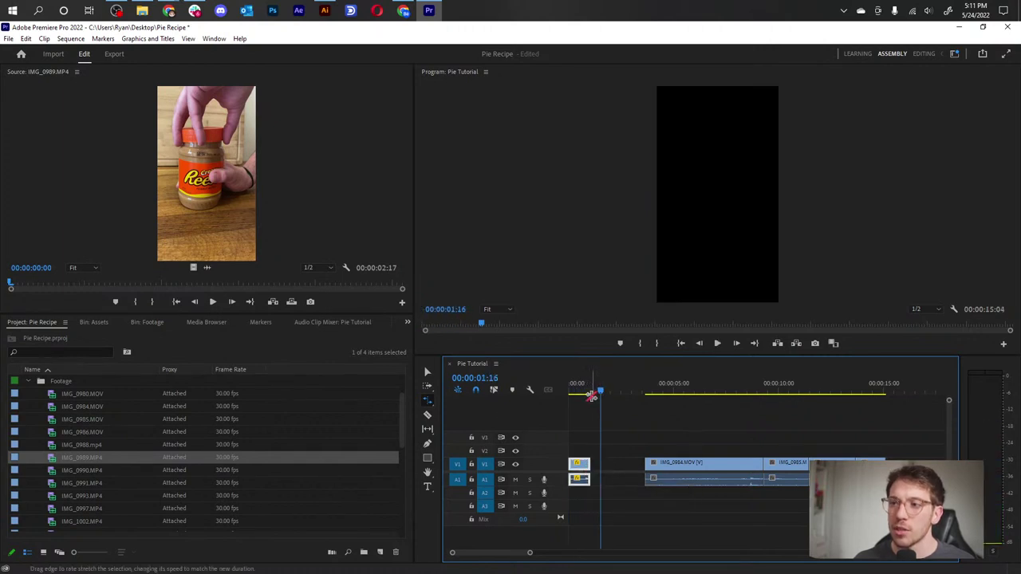
key("Home")
key("space")
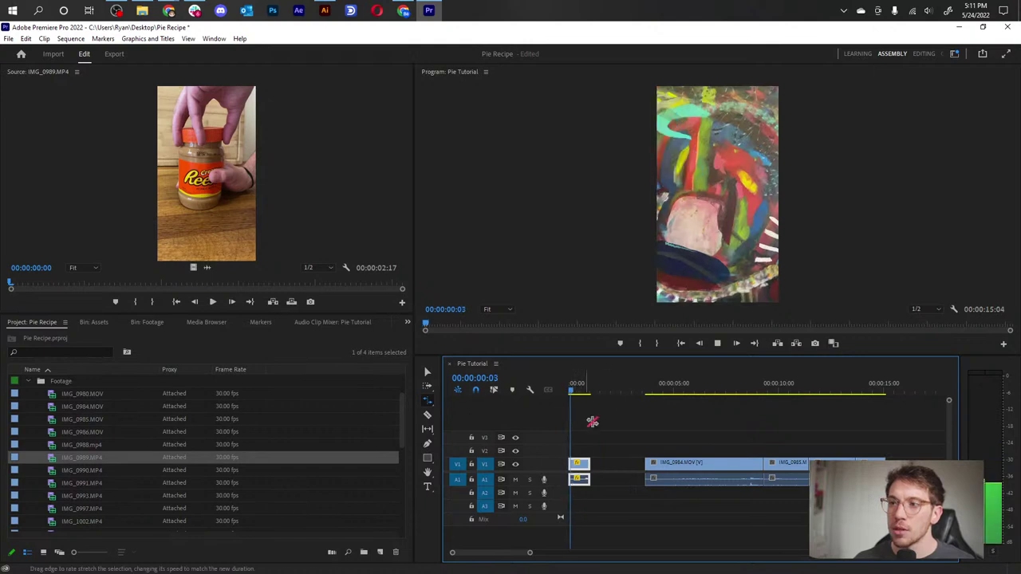
key("space")
key("v")
left_click(622, 469)
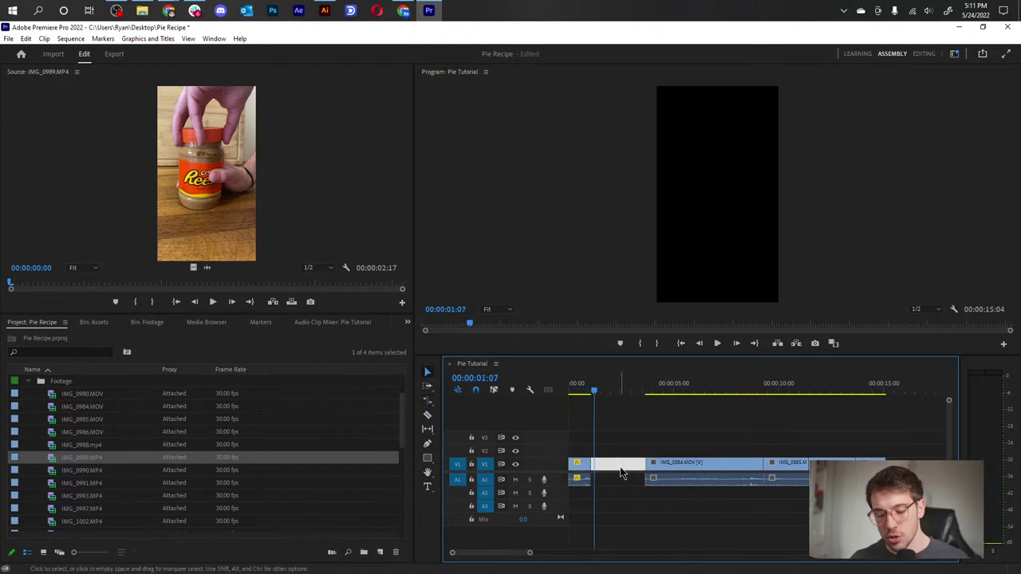
key("Delete")
- Split IMG_0984.MOV at 00:00:06:06 and delete all the clips' audio from track A1
left_click_drag(591, 392, 701, 405)
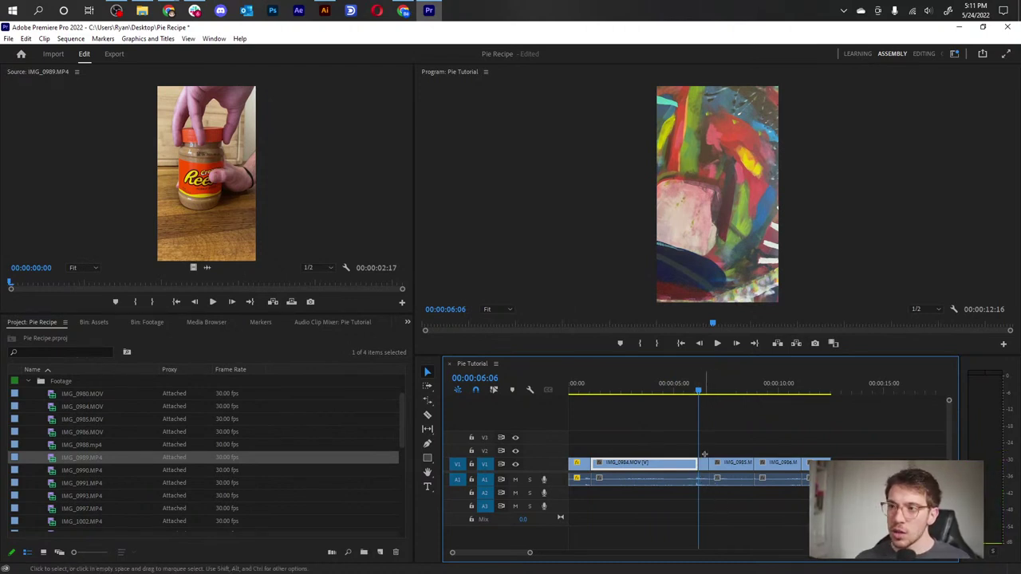
left_click(702, 483)
left_click(686, 483)
left_click_drag(689, 484, 695, 483)
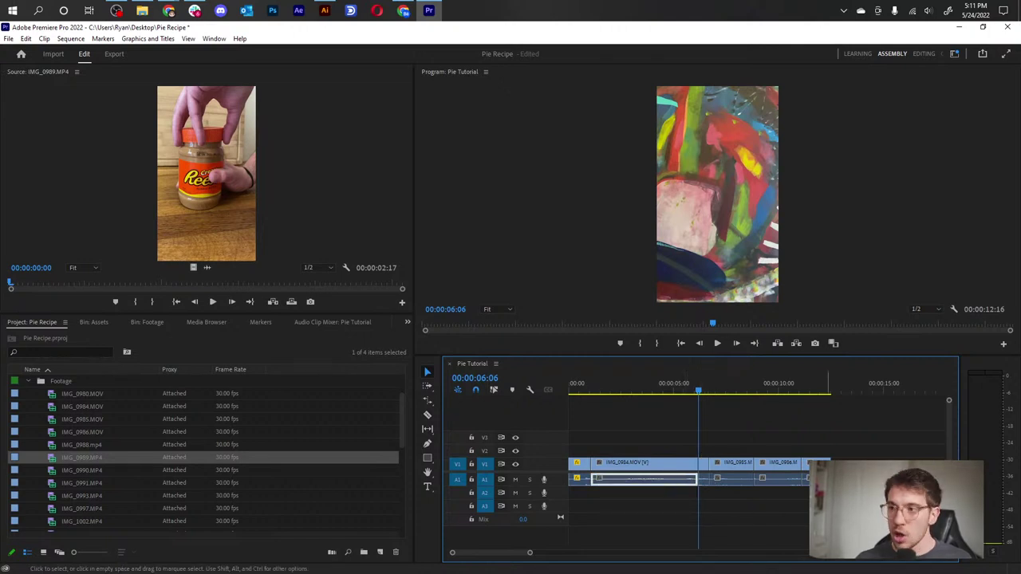
left_click_drag(806, 510, 558, 488)
key("Delete")
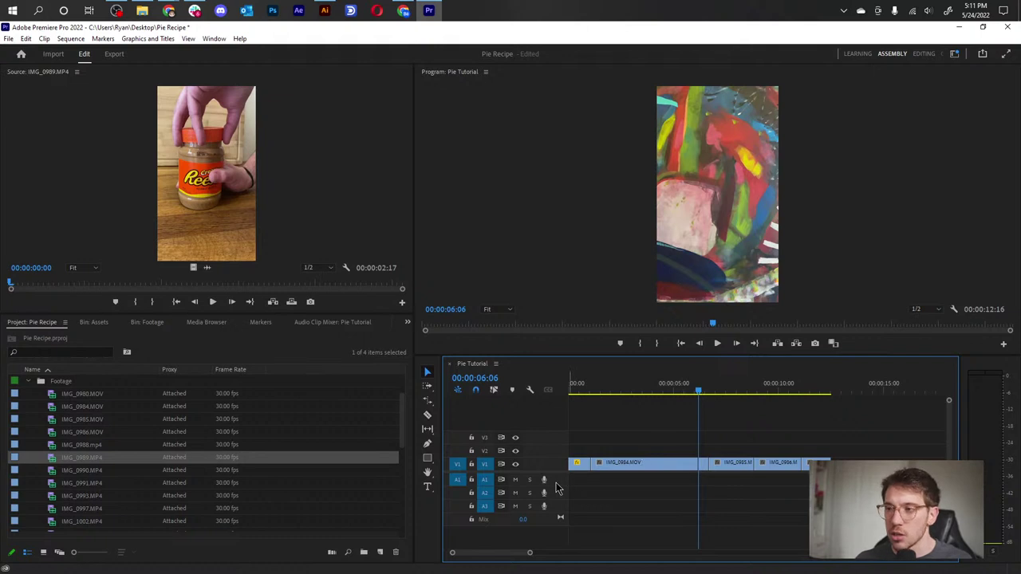
- Delete the leftover piece of IMG_0984.MOV after the cut and close the gap before IMG_0985.MOV
left_click(703, 466)
left_click_drag(703, 464, 703, 463)
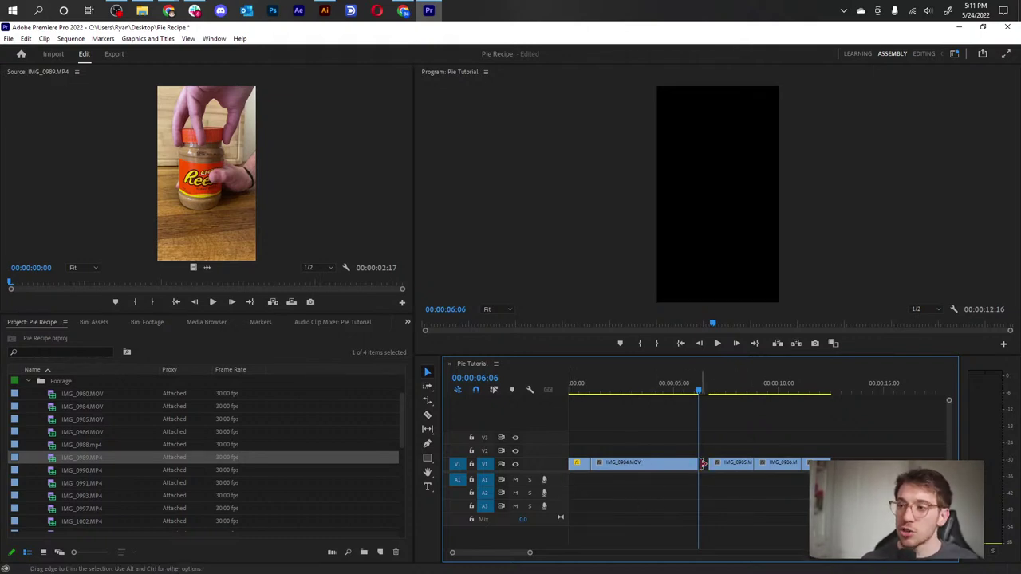
left_click(706, 462)
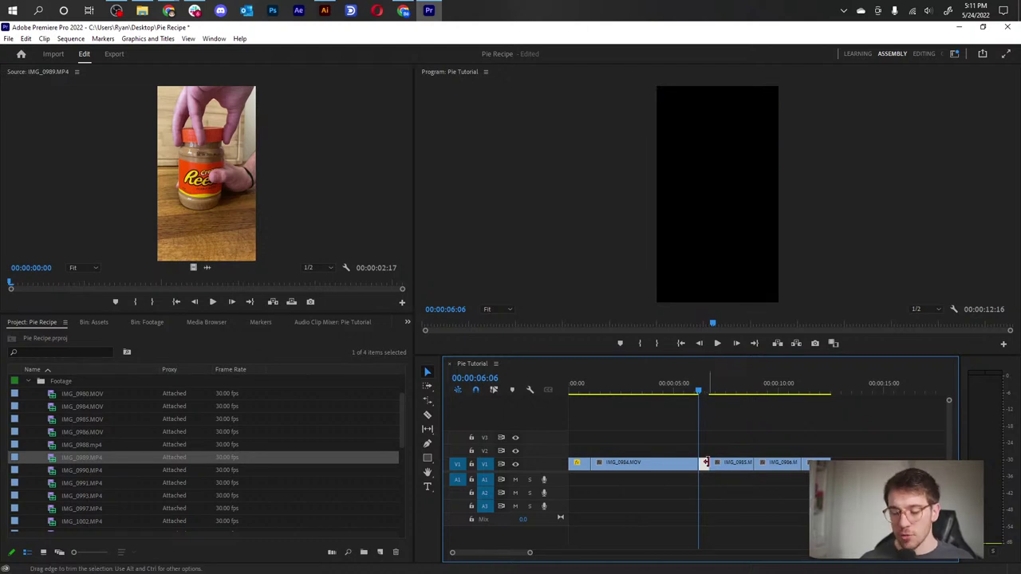
key("Delete")
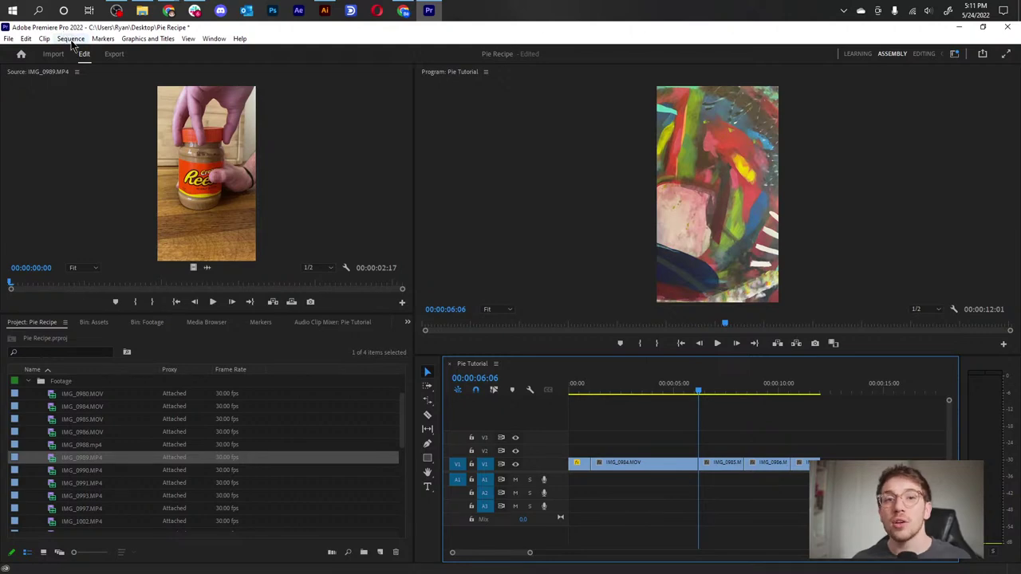
- Look over the default key layout in the Keyboard Shortcuts window and close it without changes
left_click(26, 39)
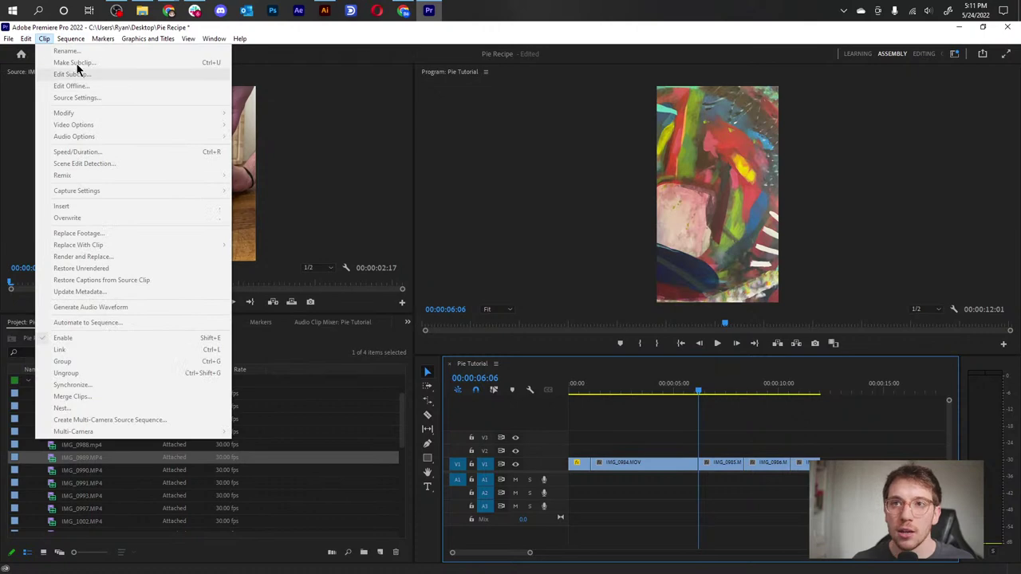
left_click(66, 386)
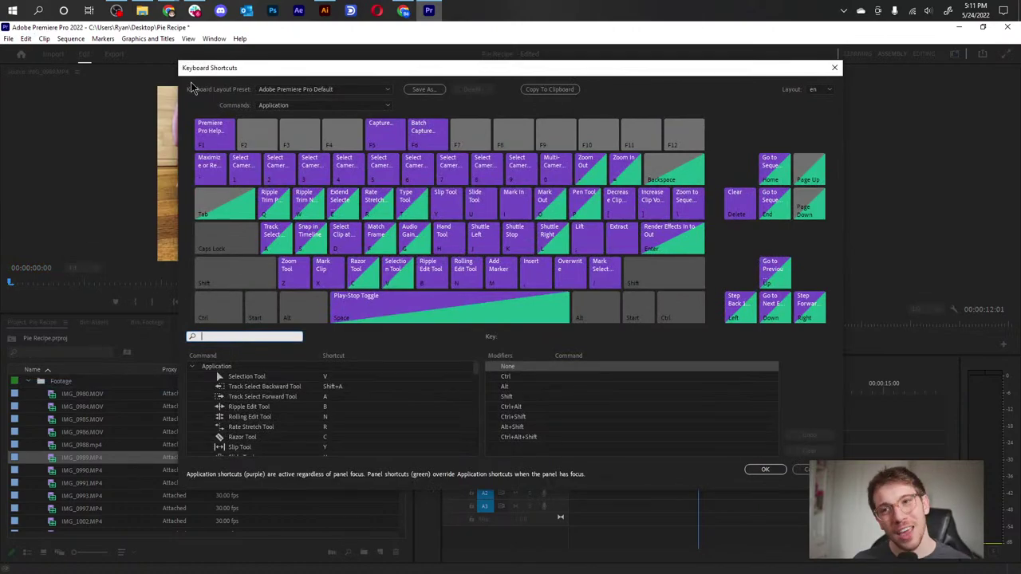
left_click_drag(387, 68, 253, 91)
key("Escape")
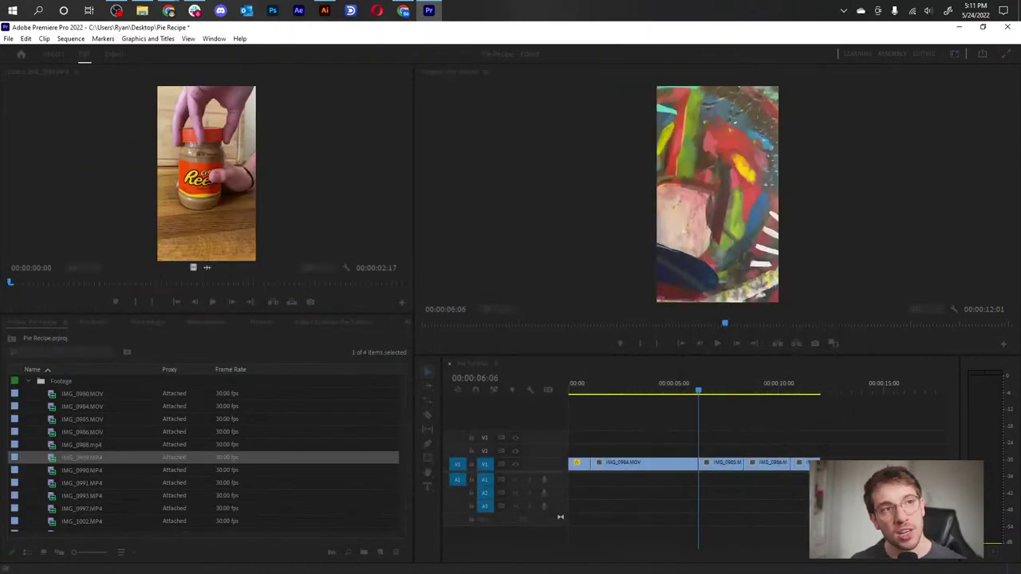
key("ctrl+alt+k")
left_click_drag(160, 8, 275, 66)
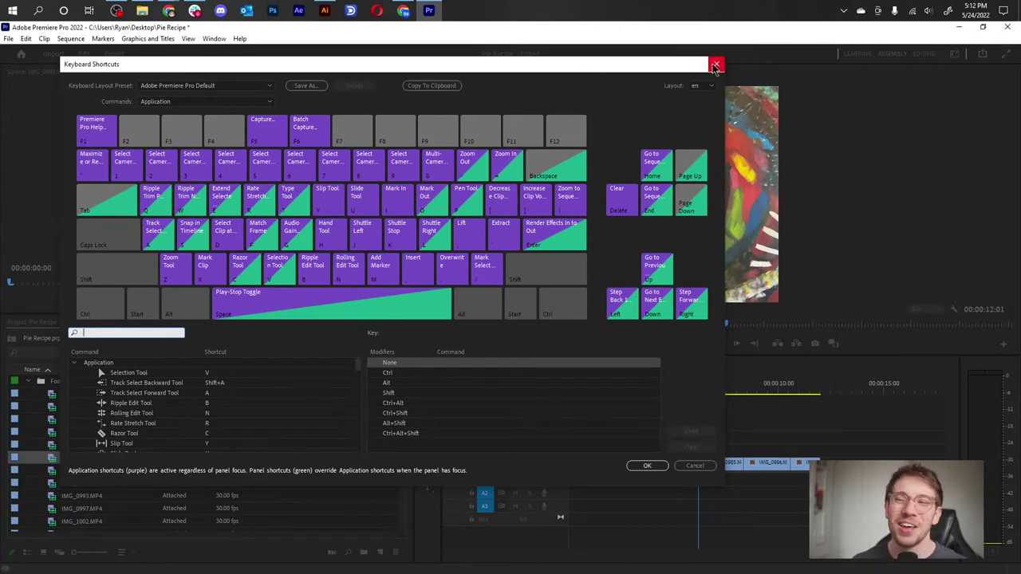
left_click(716, 66)
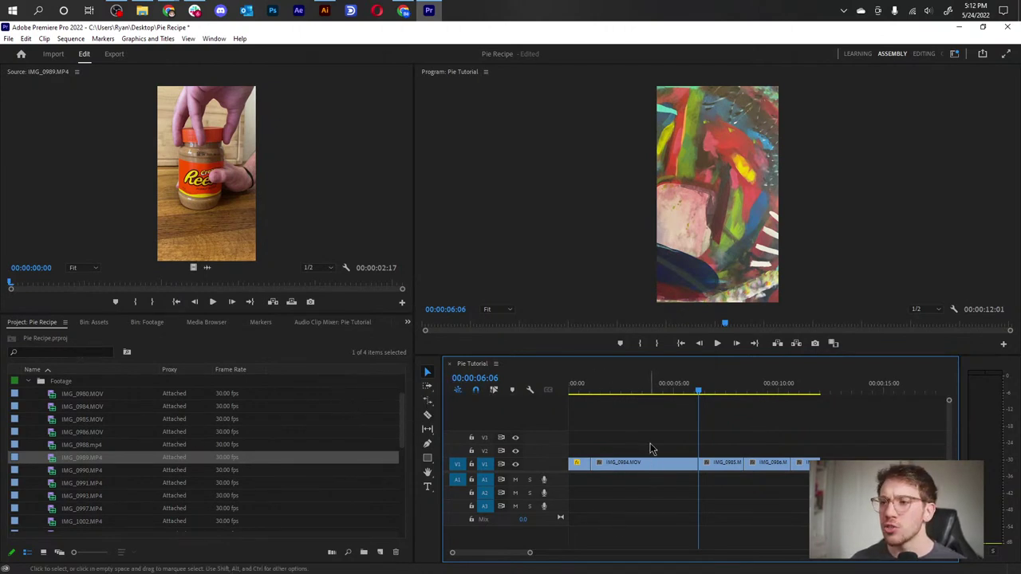
- Move IMG_0984.MOV up to track V2 and extend its end over the whole of IMG_0985.MOV
left_click(611, 391)
left_click_drag(611, 391, 678, 407)
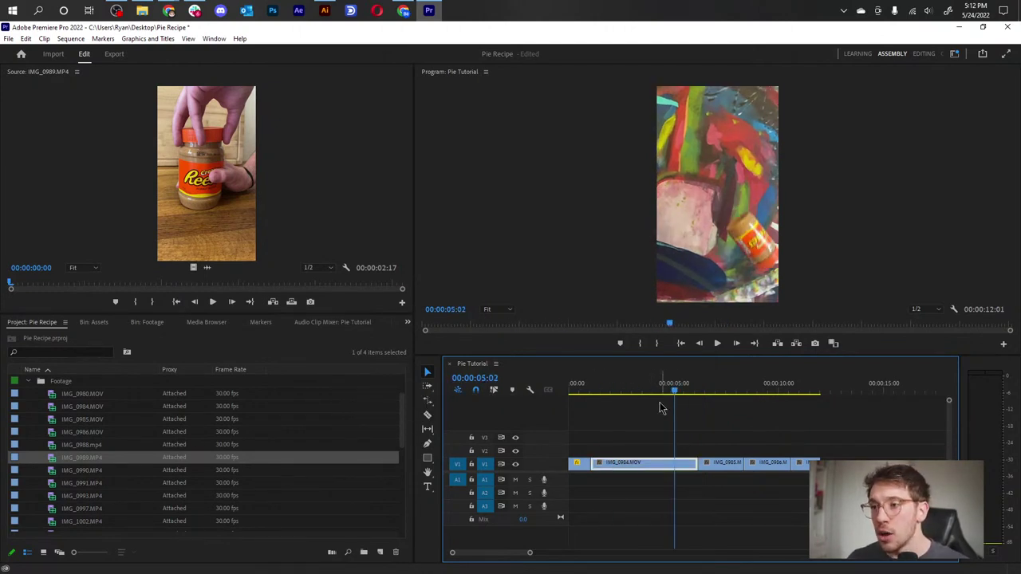
left_click_drag(631, 466, 632, 451)
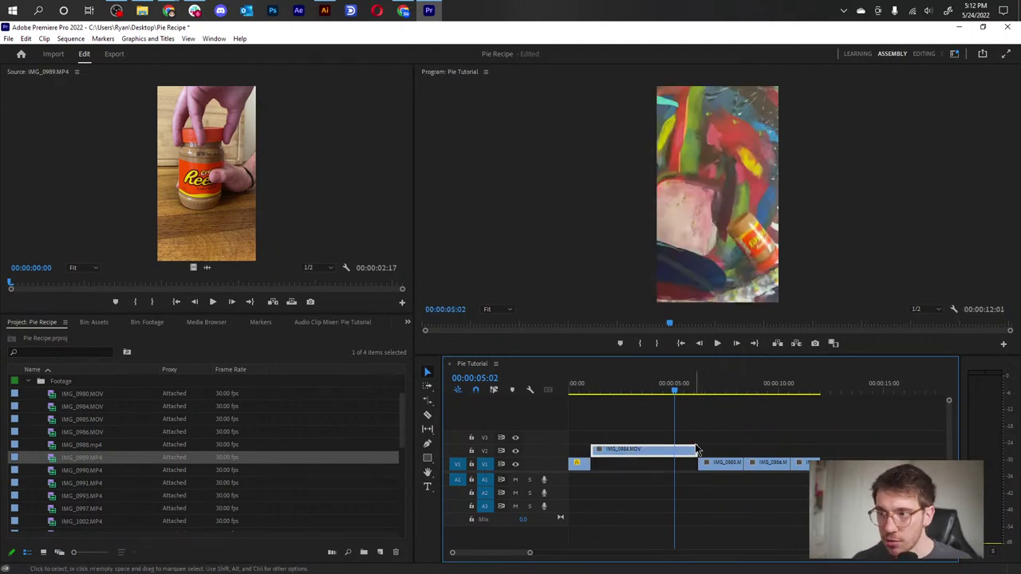
left_click_drag(695, 450, 741, 449)
- Split IMG_0984.MOV on V2 at 00:00:06:05, disable the segment after the cut, and scrub over the IMG_0985.MOV beneath it
left_click_drag(694, 389, 701, 389)
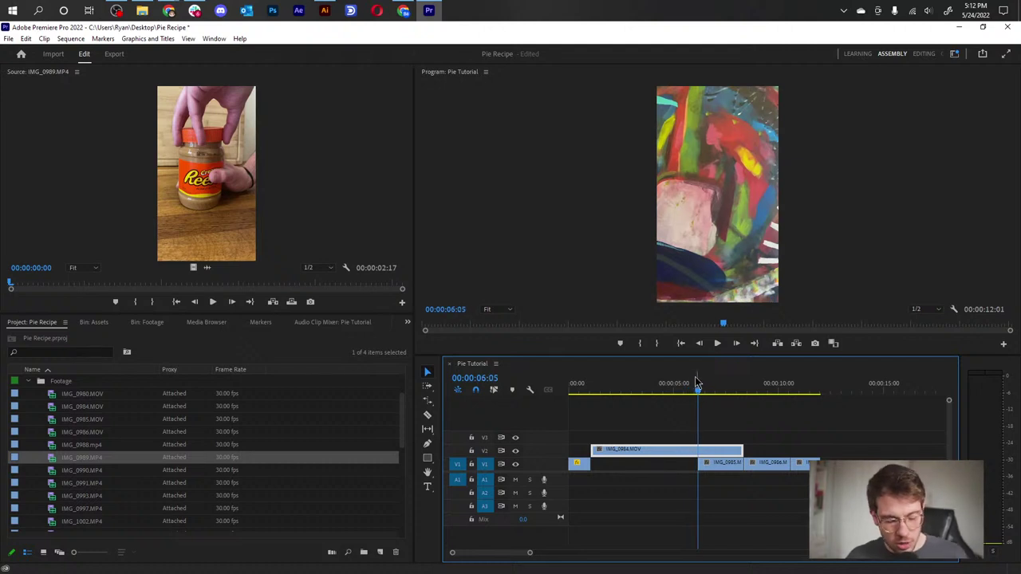
key("ctrl+k")
left_click(722, 453)
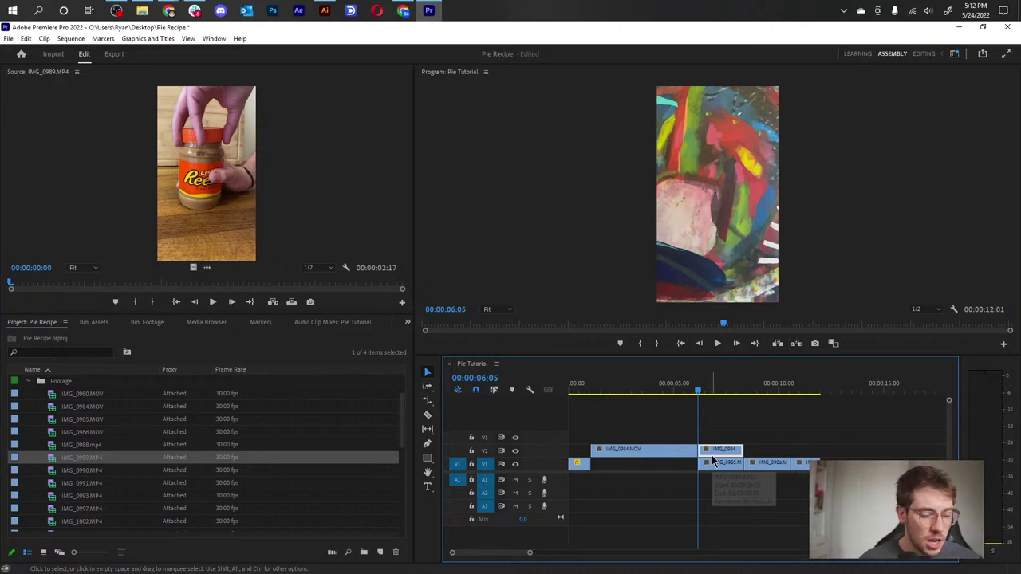
key("shift+e")
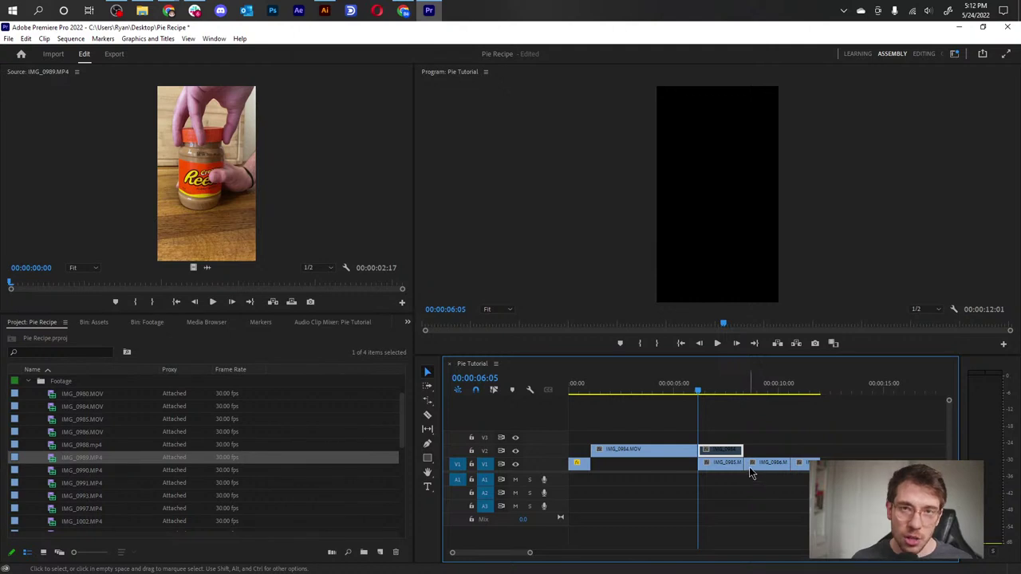
left_click_drag(699, 393, 720, 398)
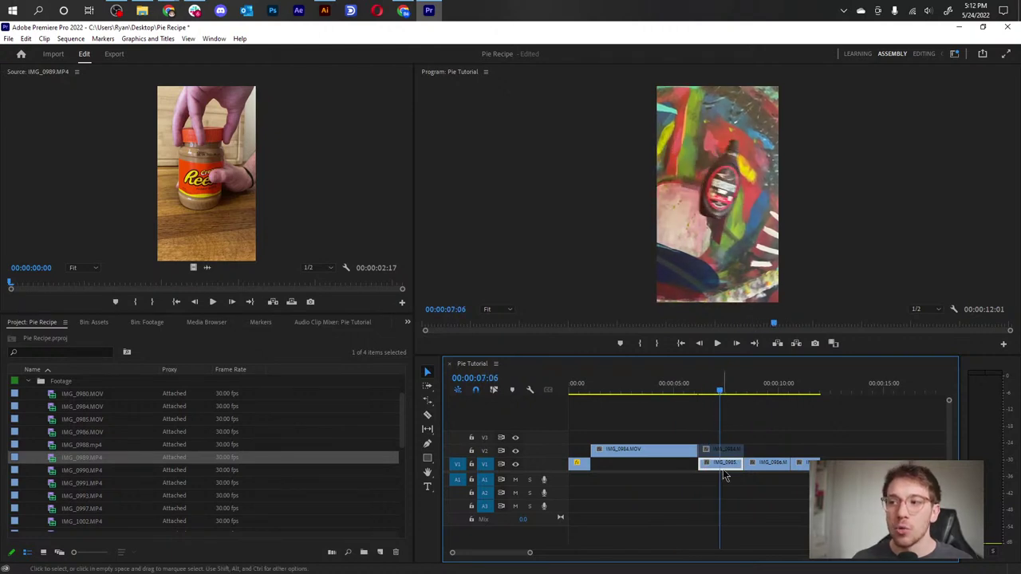
- Re-enable the split-off IMG_0984.MOV segment above IMG_0985.MOV and scrub over it to check the picture
left_click(729, 454)
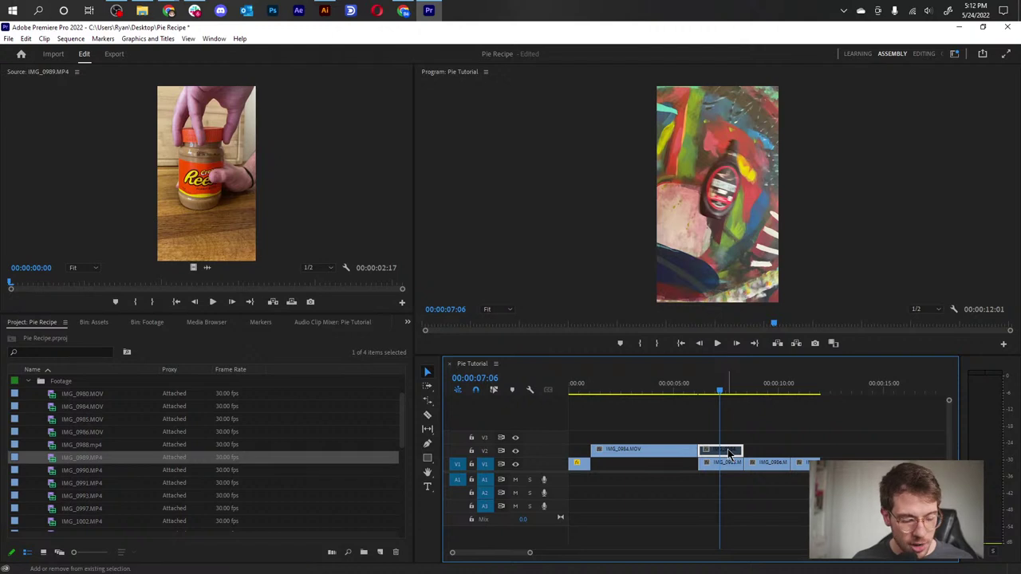
key("shift+e")
left_click_drag(716, 393, 718, 399)
- Delete the split-off segment on V2 and move the remaining IMG_0984.MOV clip back down to V1
key("Delete")
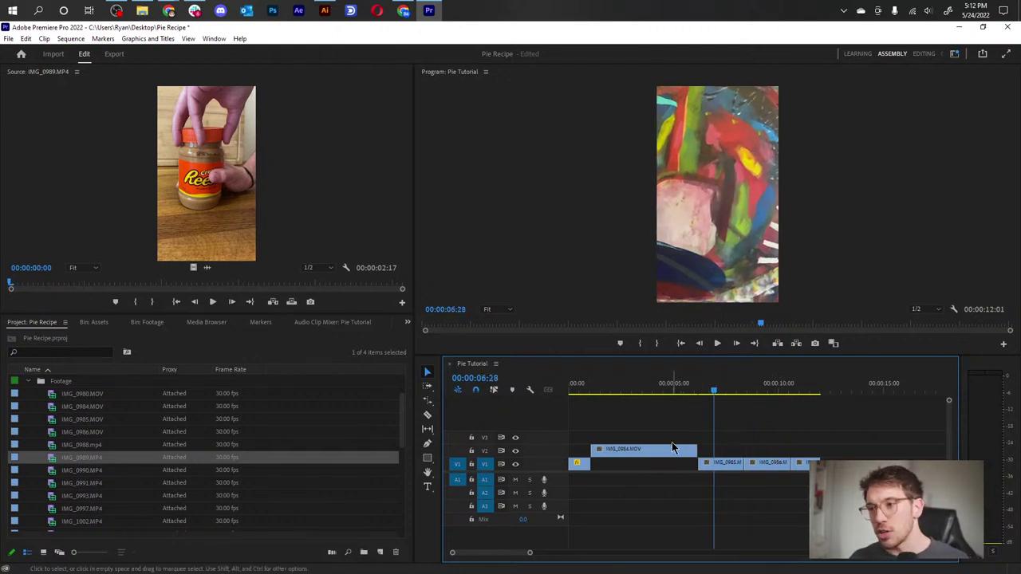
left_click_drag(672, 450, 669, 466)
left_click(669, 438)
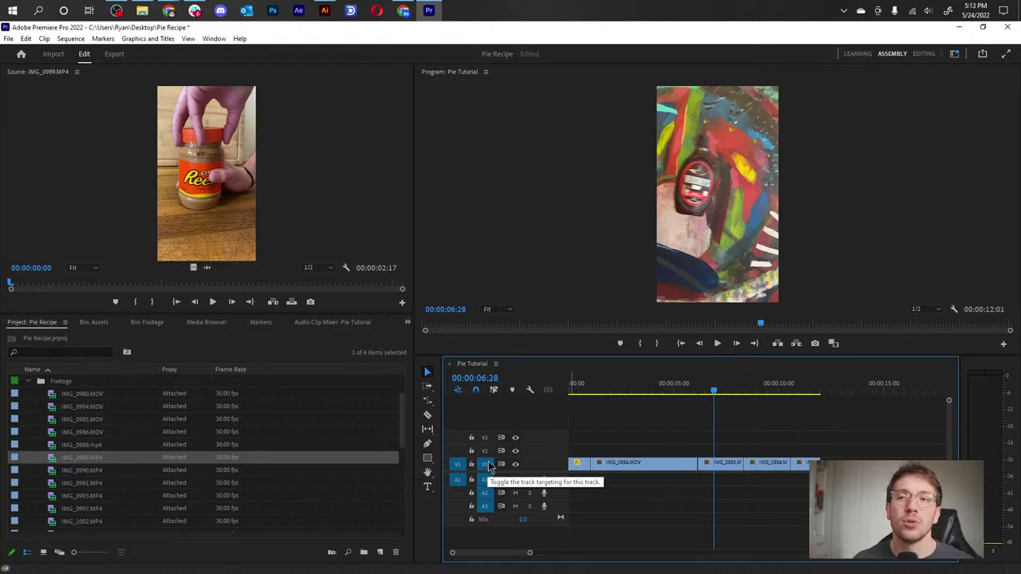
- Speed up IMG_0984.MOV with the Rate Stretch tool to about 1.9 seconds, play from the start, and close the gap after it
left_click(588, 391)
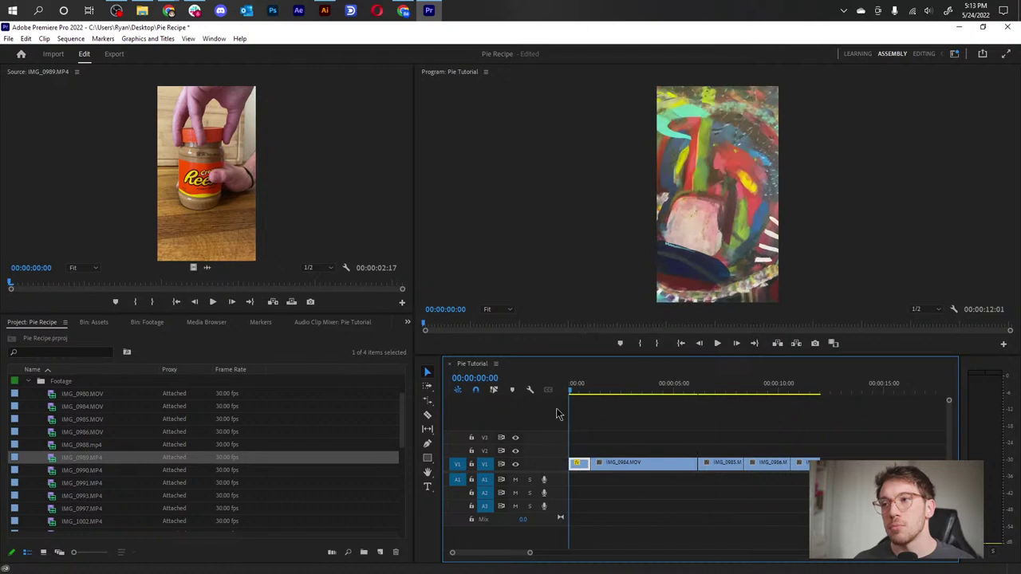
left_click_drag(593, 391, 617, 391)
key("b")
key("r")
left_click_drag(693, 463, 630, 463)
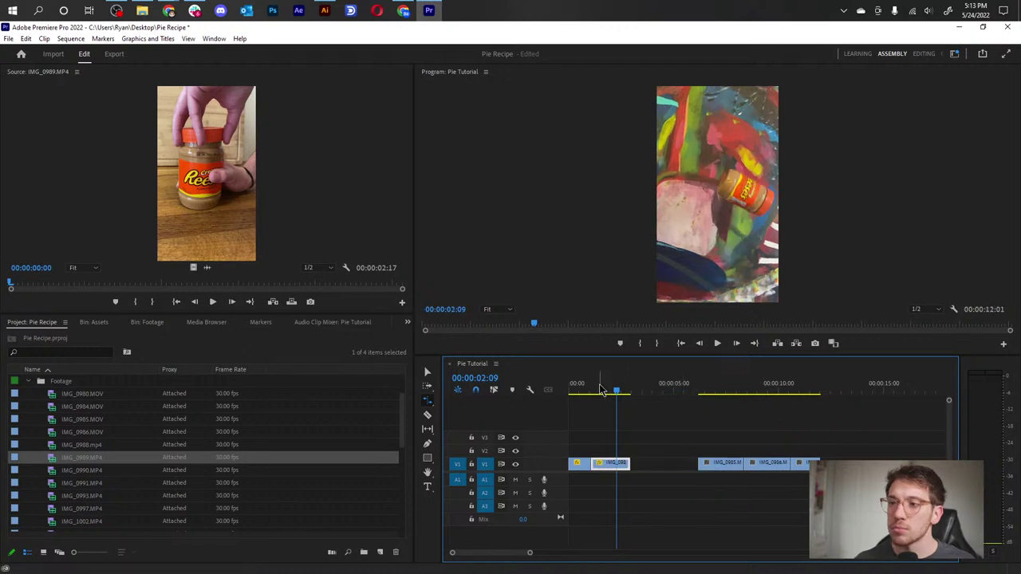
key("Home")
key("space")
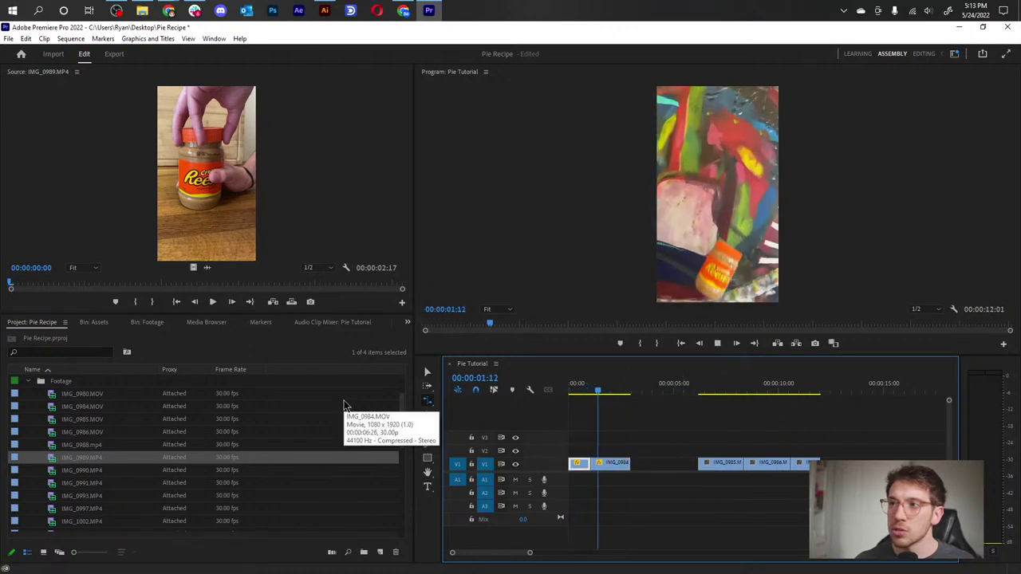
key("space")
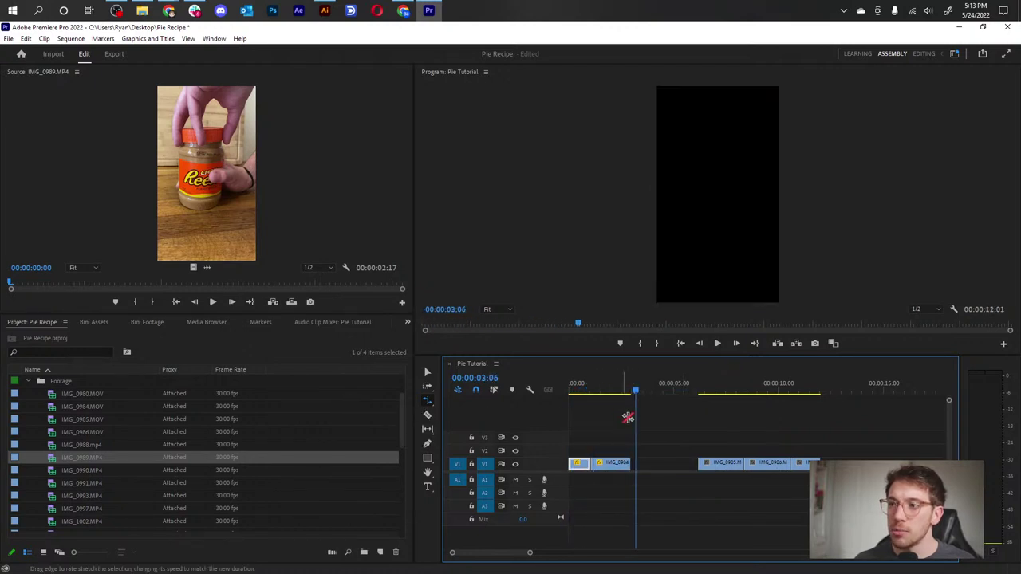
key("v")
left_click(676, 467)
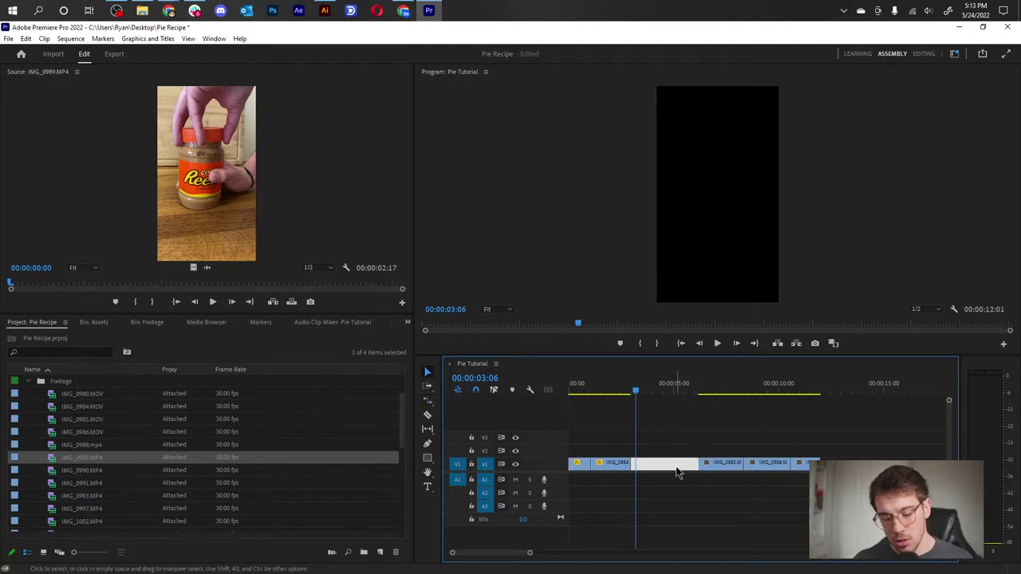
key("Delete")
- Speed up IMG_0985.MOV with the Rate Stretch tool to about 1.1 seconds and close the gap after it
left_click_drag(636, 390, 661, 389)
key("r")
left_click_drag(633, 471, 662, 465)
key("v")
left_click(668, 466)
key("Delete")
- Speed up IMG_0986.MOV with the Rate Stretch tool to about 1.3 seconds and close the gap before the last clip
left_click_drag(644, 384, 695, 400)
key("r")
left_click_drag(698, 464, 681, 470)
key("v")
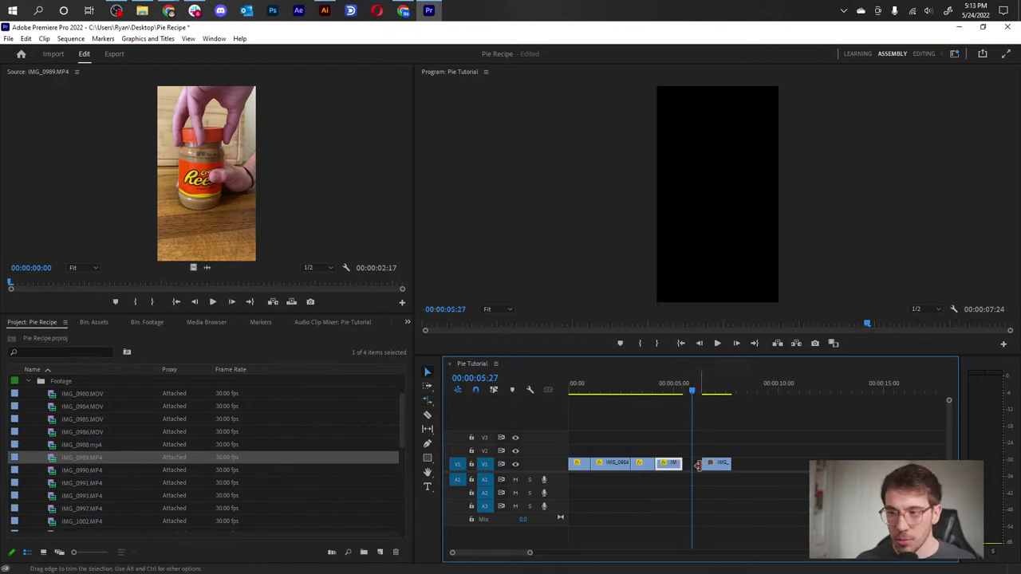
left_click(694, 467)
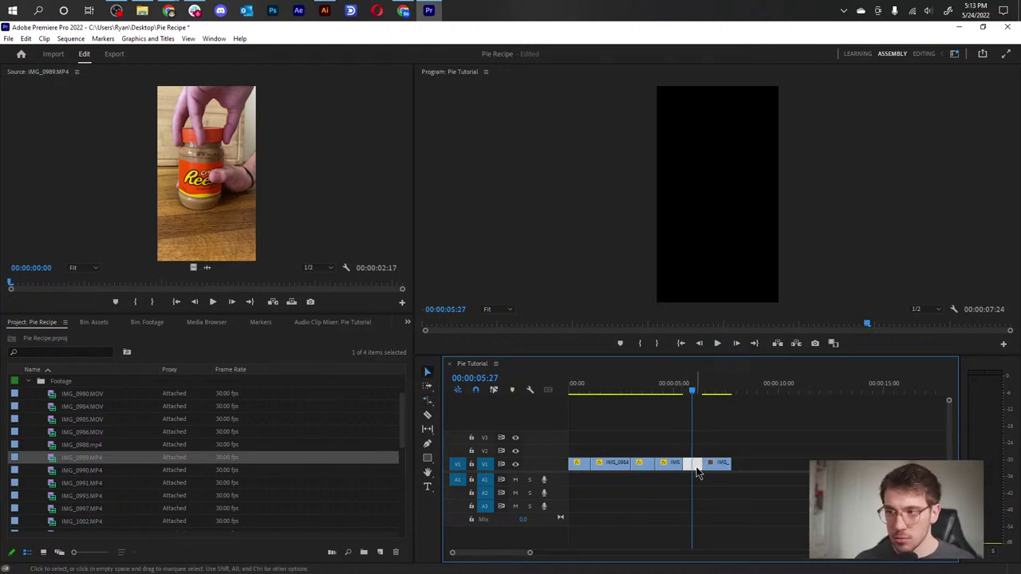
key("Delete")
- Speed up the last clip in the sequence with the Rate Stretch tool so it ends at 00:00:06:09
left_click_drag(668, 393, 704, 389)
key("r")
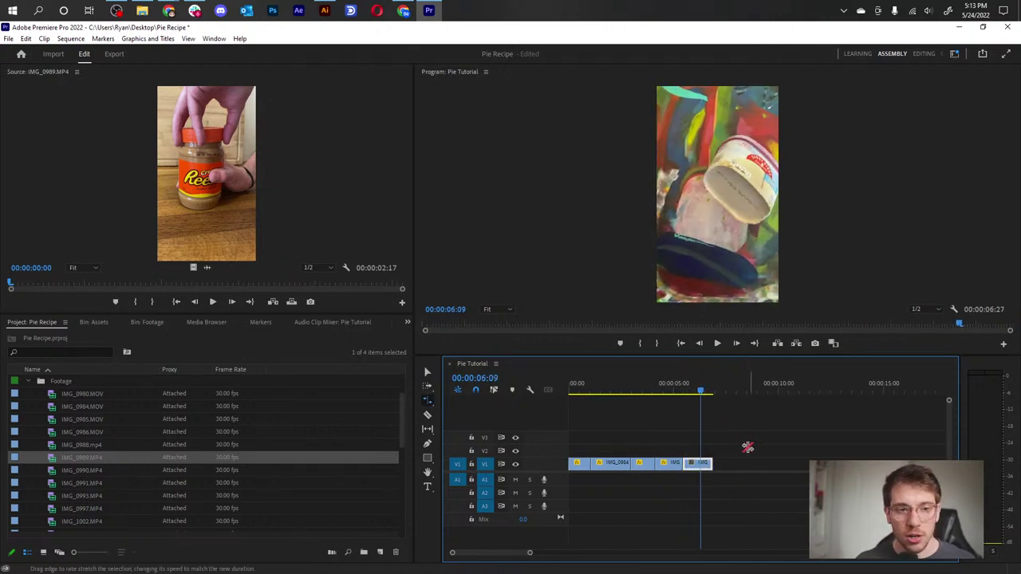
left_click_drag(718, 462, 699, 464)
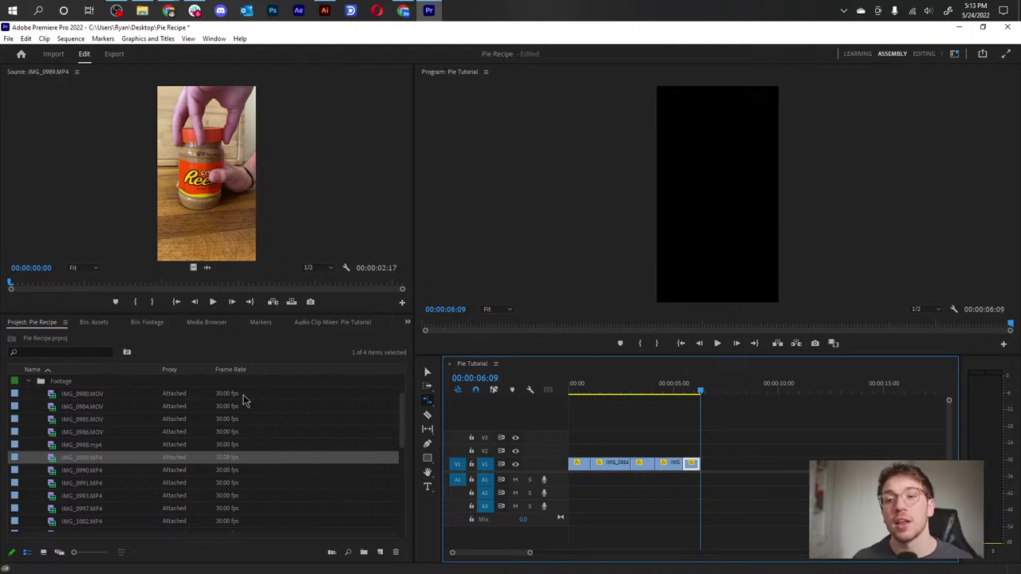
- Give the clips IMG_0980.MOV through IMG_0988.mp4 in the Footage bin the Caribbean label colour
left_click(113, 394)
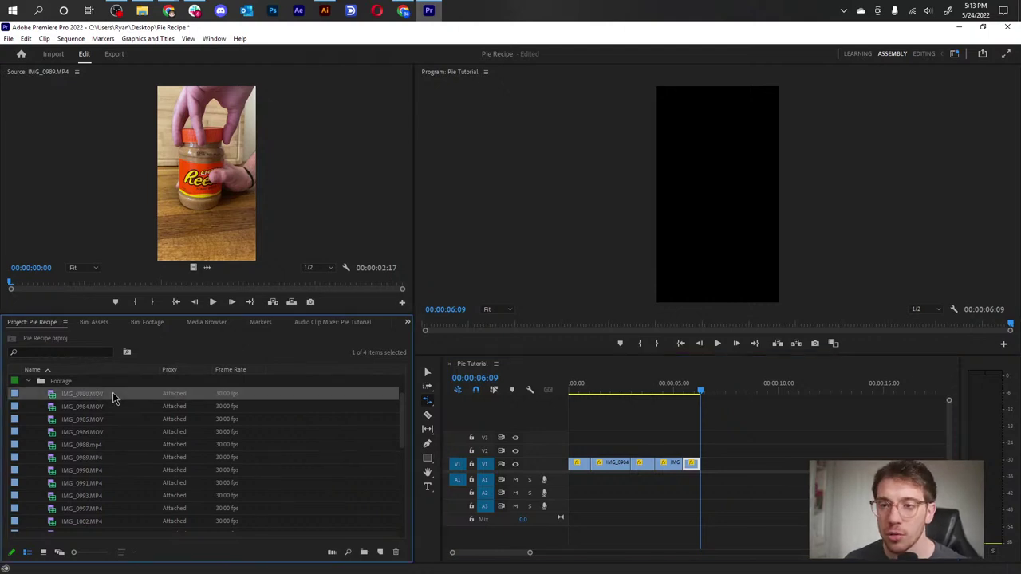
left_click(99, 447, "shift")
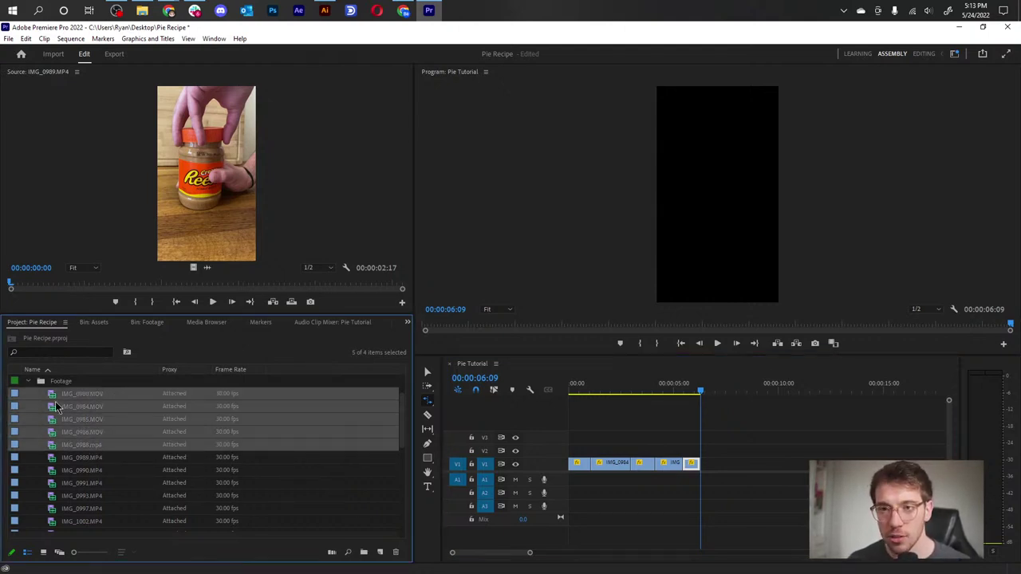
right_click(15, 396)
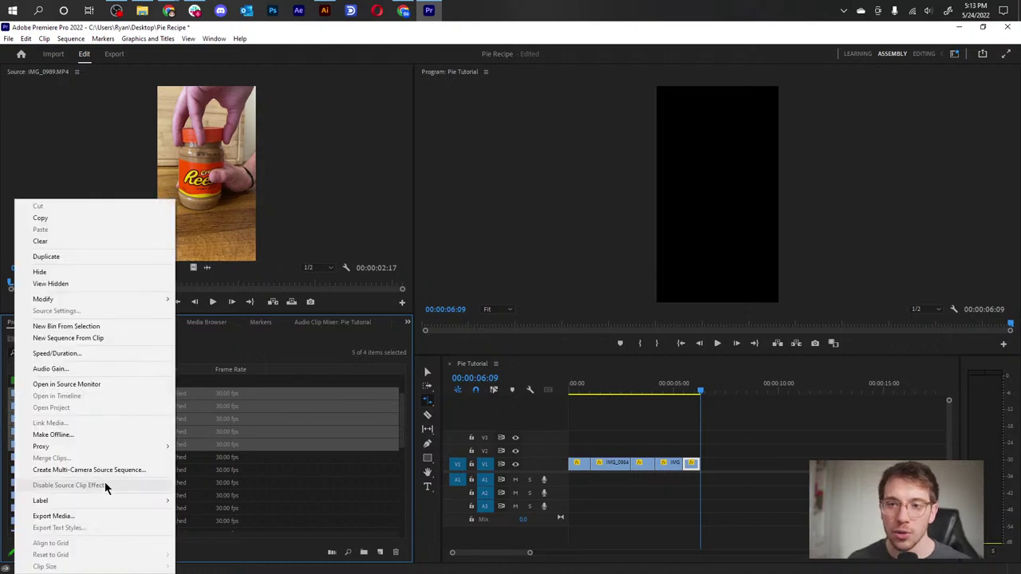
mouse_move(118, 502)
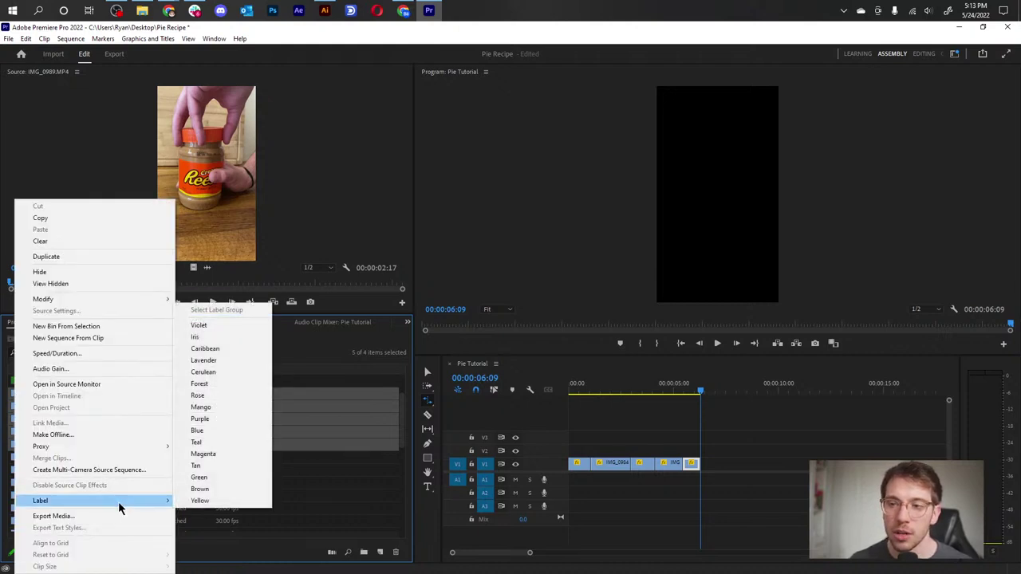
left_click(246, 349)
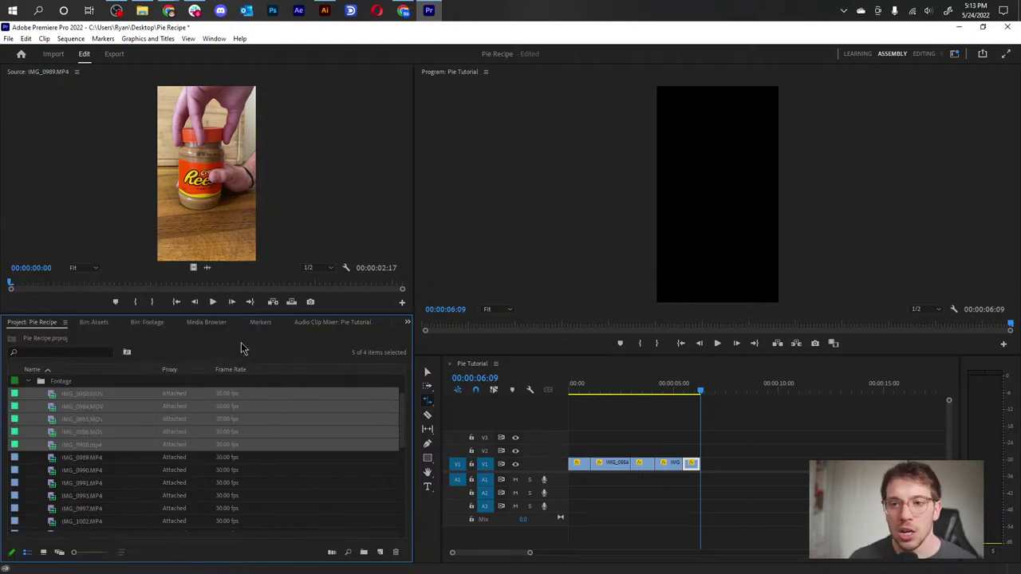
left_click(107, 457)
left_click(92, 395)
left_click(90, 444)
left_click(101, 396)
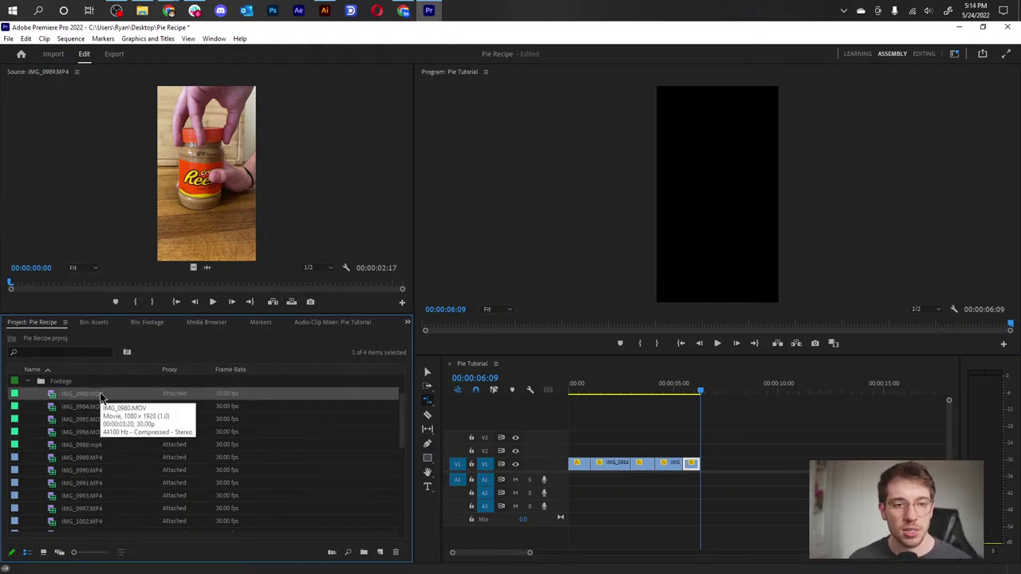
- Play the sequence from the start and slow its last clip with the Rate Stretch tool so it ends at 00:00:06:20
left_click(837, 447)
key("Home")
key("space")
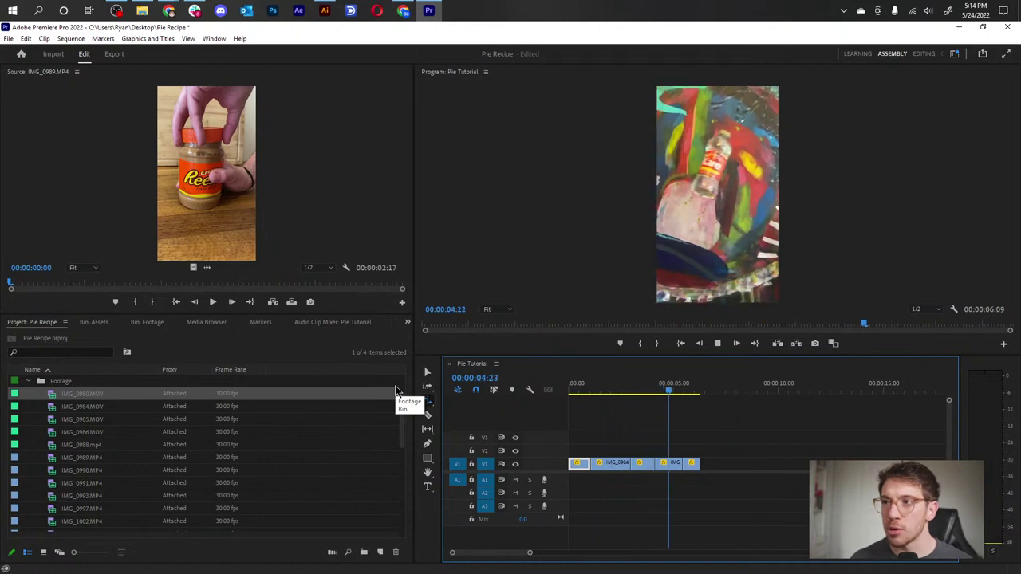
key("space")
key("r")
key("space")
key("v")
key("r")
left_click_drag(696, 463, 706, 465)
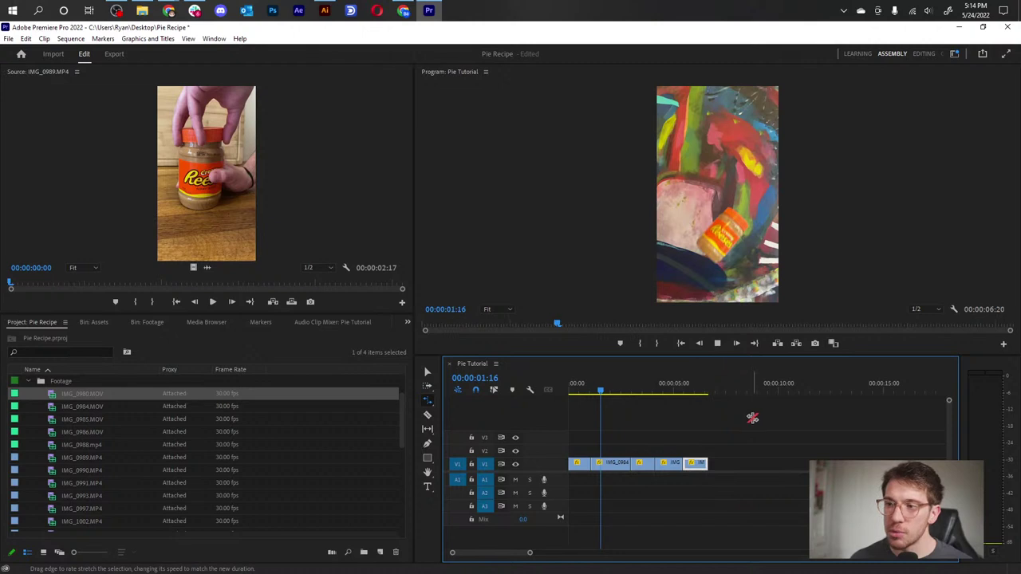
key("space")
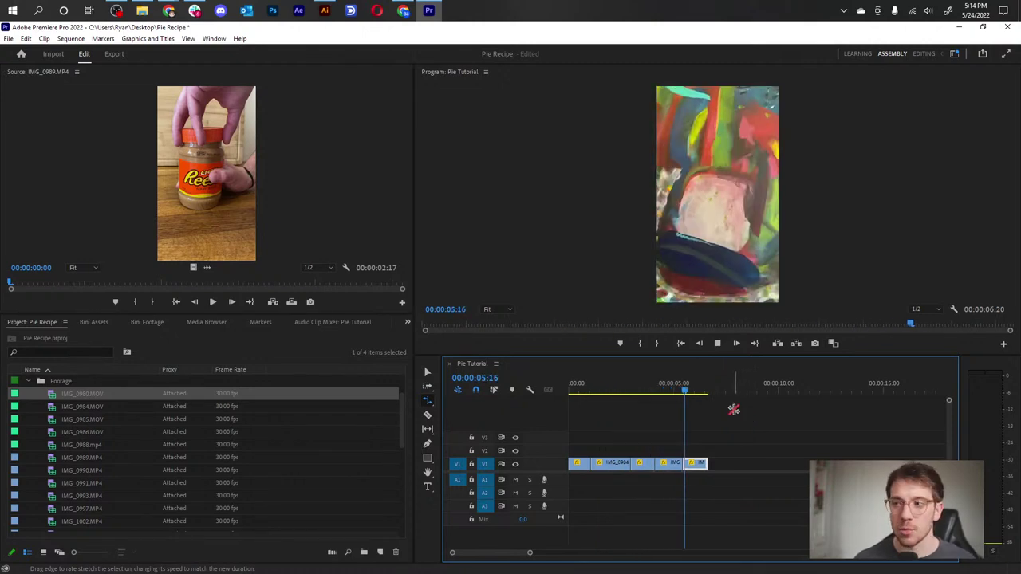
- Load IMG_0989.MP4 from the Footage bin into the Source monitor and play it
left_click(92, 460)
left_click(119, 459)
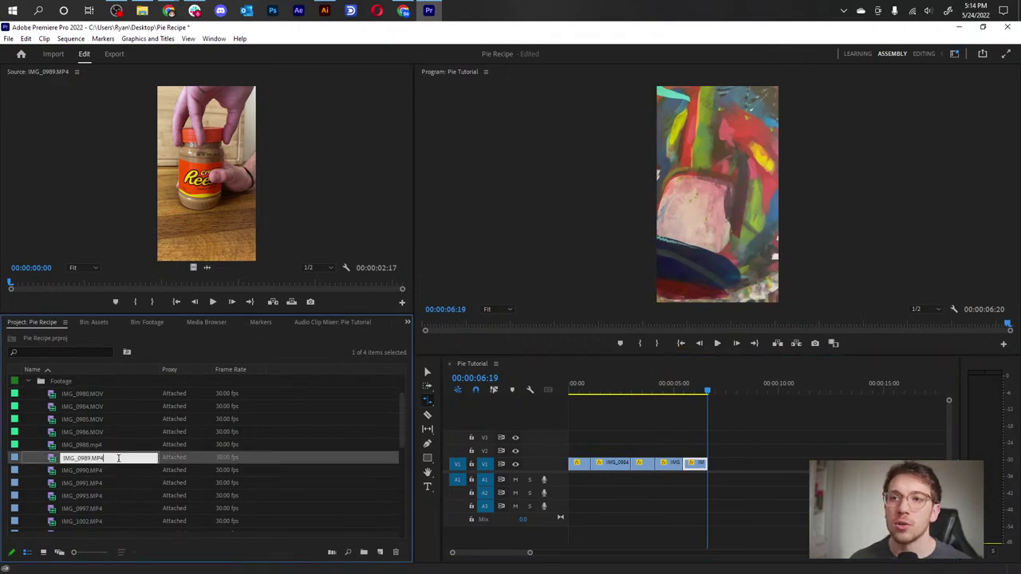
key("Return")
key("ctrl+i")
key("Escape")
double_click(52, 459)
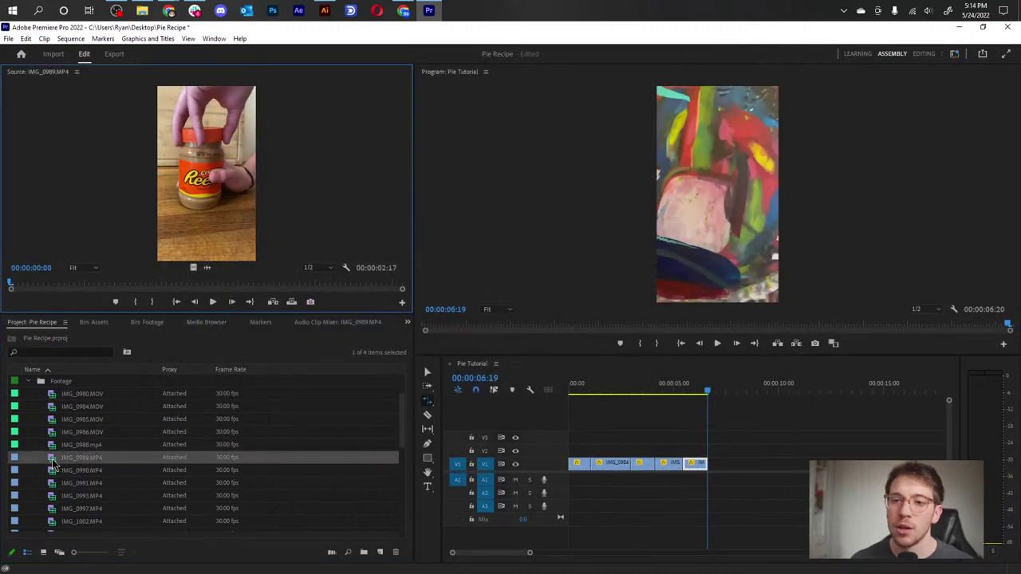
key("space")
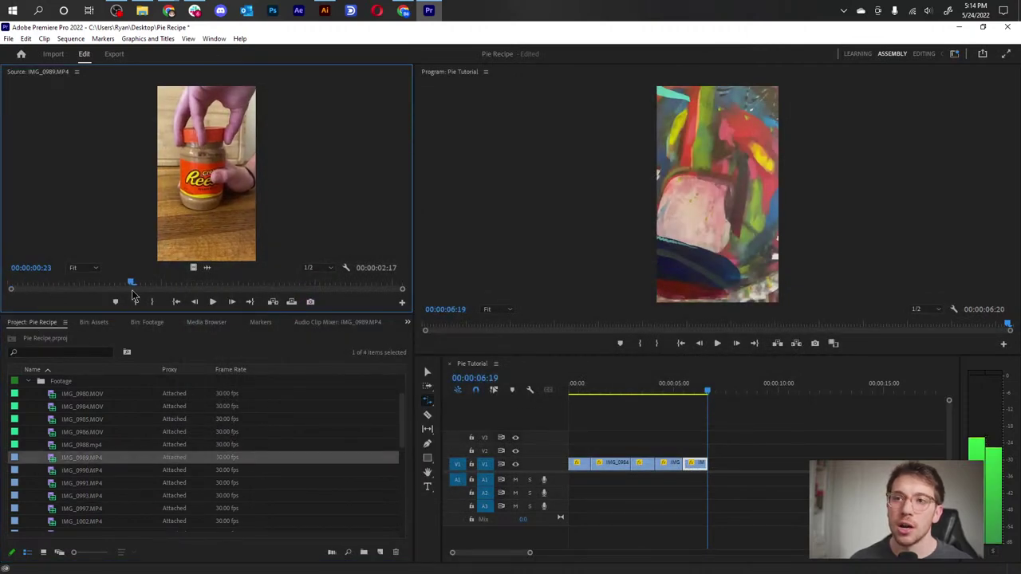
- Mark IMG_0989.MP4 from about 00:00:00:21 to 00:00:01:07 and insert it at the end of the sequence without its audio
left_click(211, 302)
left_click(115, 284)
key("i")
key("space")
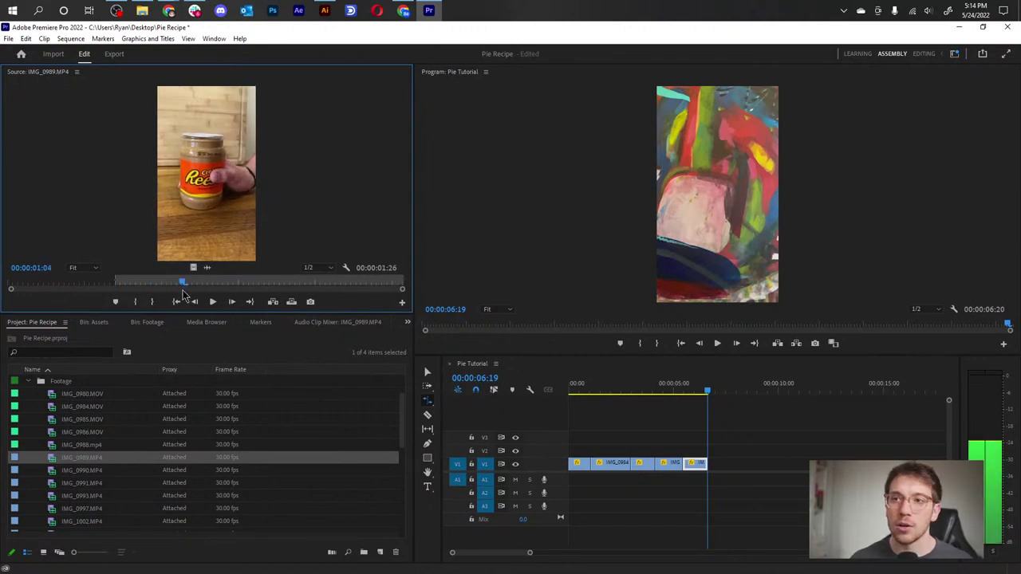
key("space")
key("o")
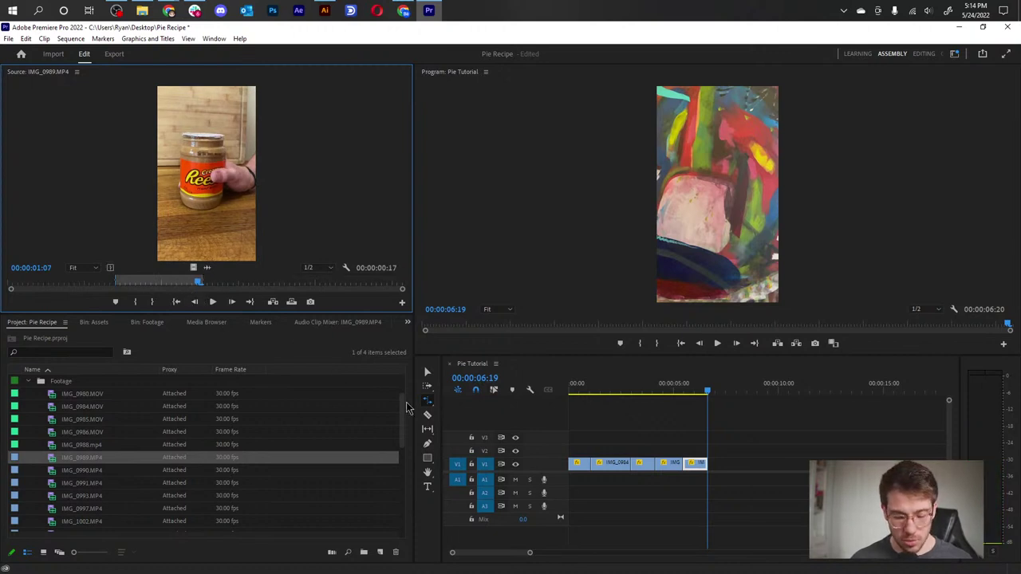
key("comma")
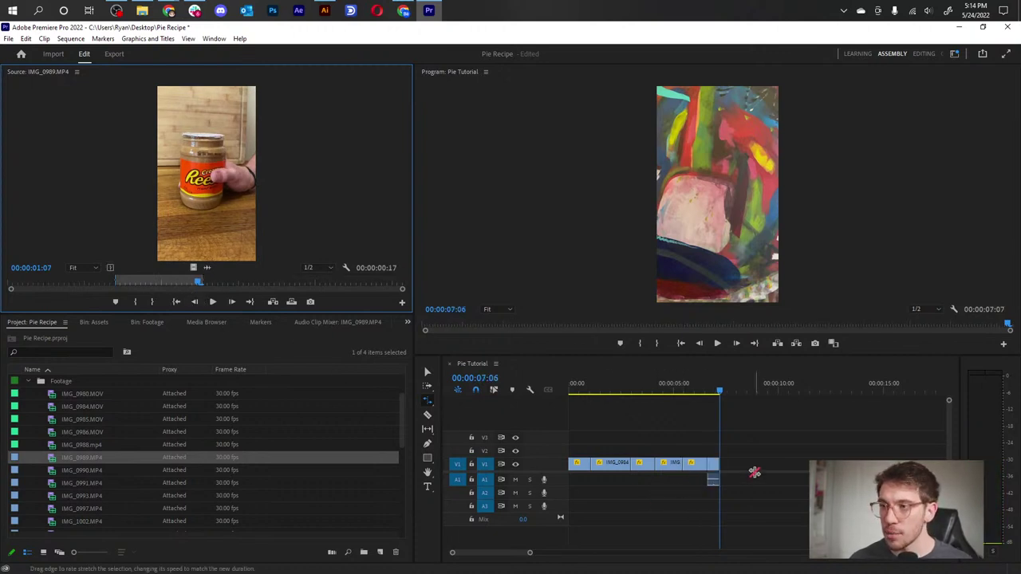
left_click(713, 484)
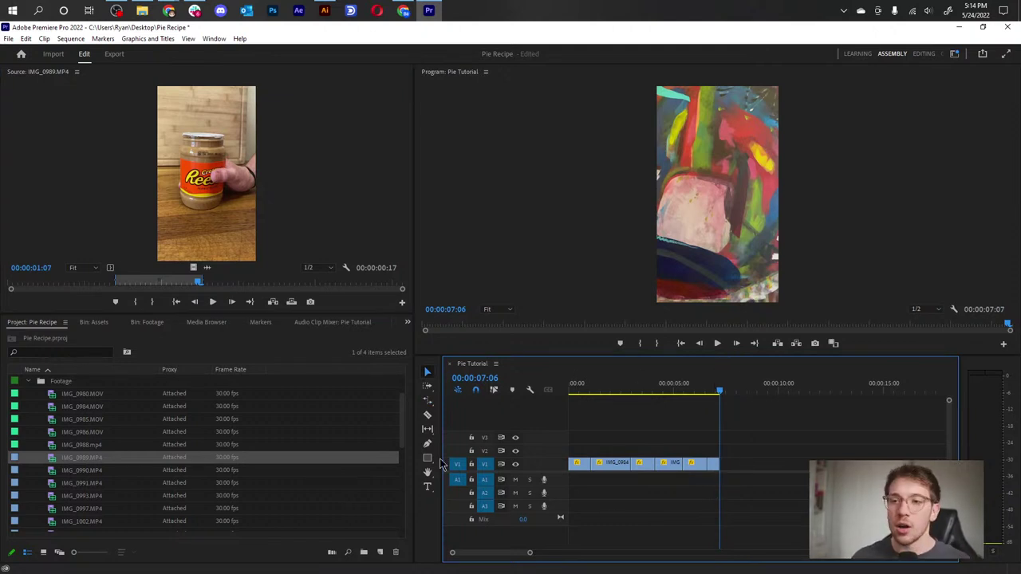
- Unpatch the A1 source audio, try adding IMG_0990.MP4 as video only at the end of V1, and undo it
left_click(458, 480)
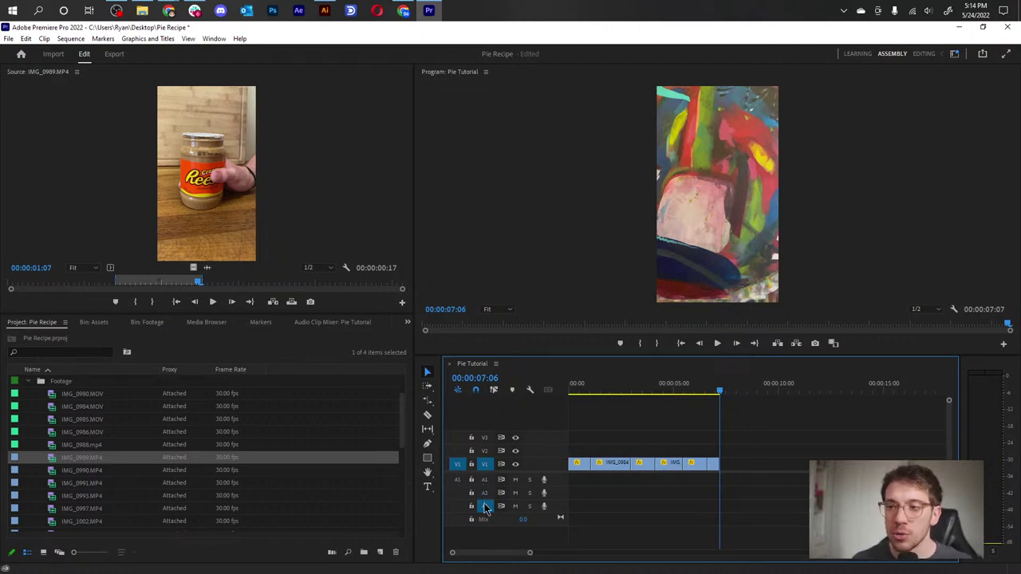
left_click(97, 470)
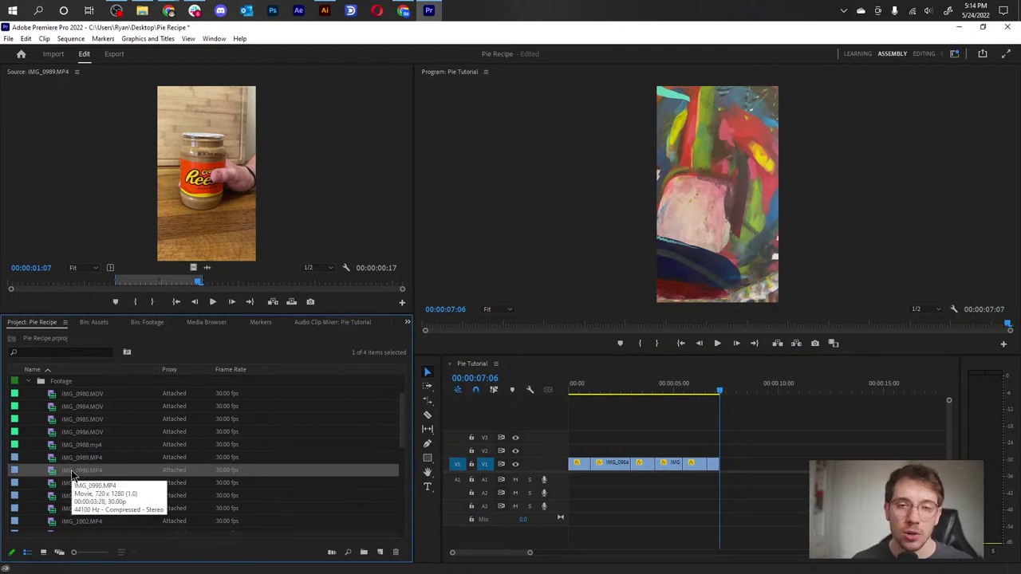
left_click_drag(72, 476, 724, 477)
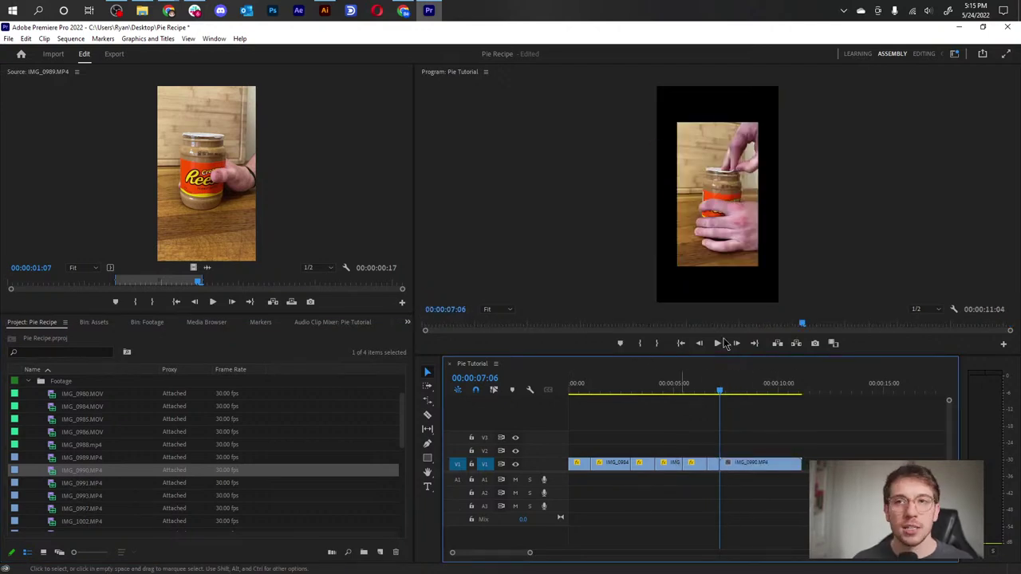
key("ctrl+z")
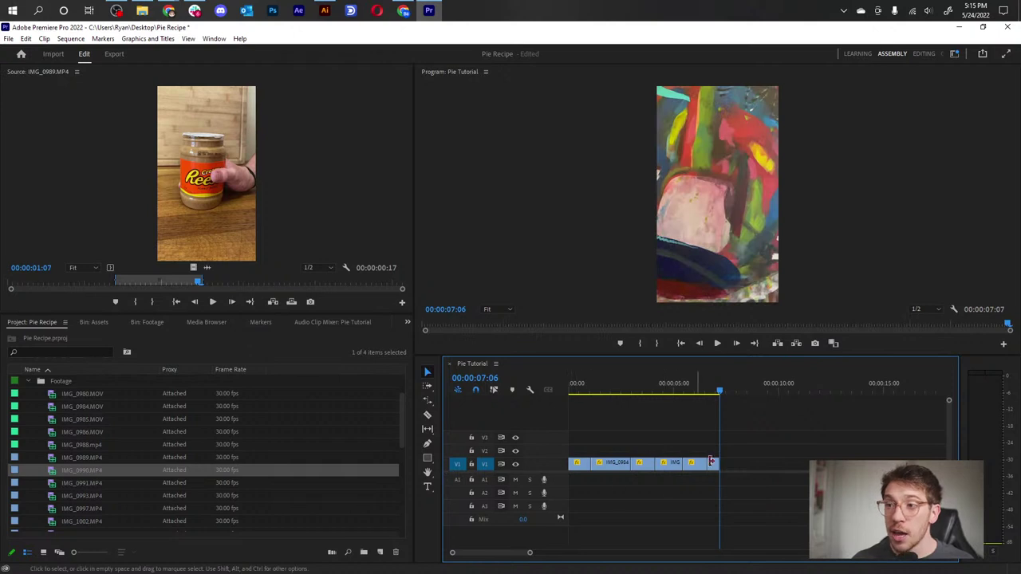
- Patch the source video to V2, try placing IMG_0990.MP4 on that track, and undo the placement
left_click(459, 452)
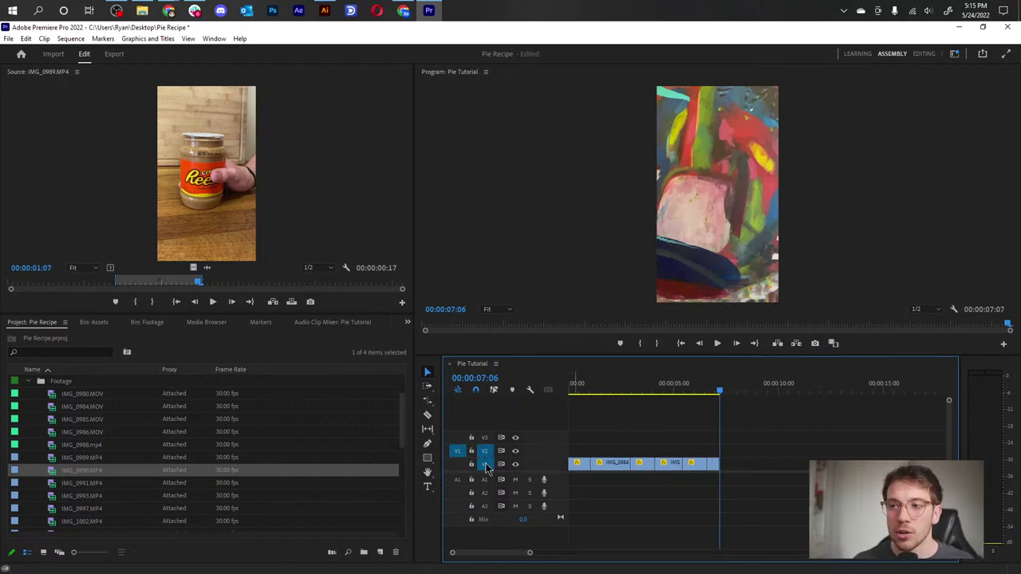
left_click_drag(90, 472, 660, 452)
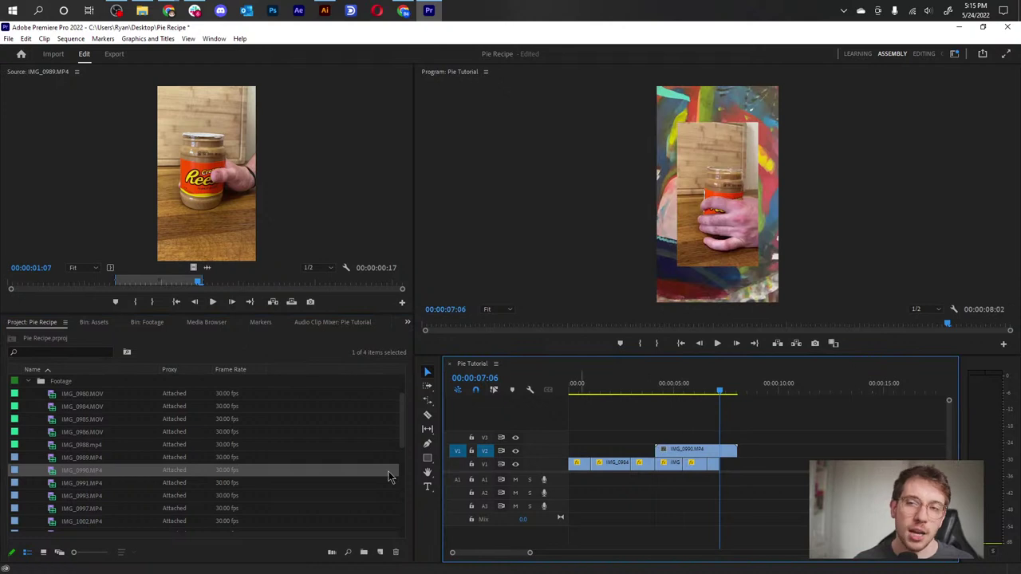
key("ctrl+z")
- Return the source patching to V1 and A1, untarget V2, and target the V1 and A1 tracks
left_click(489, 456)
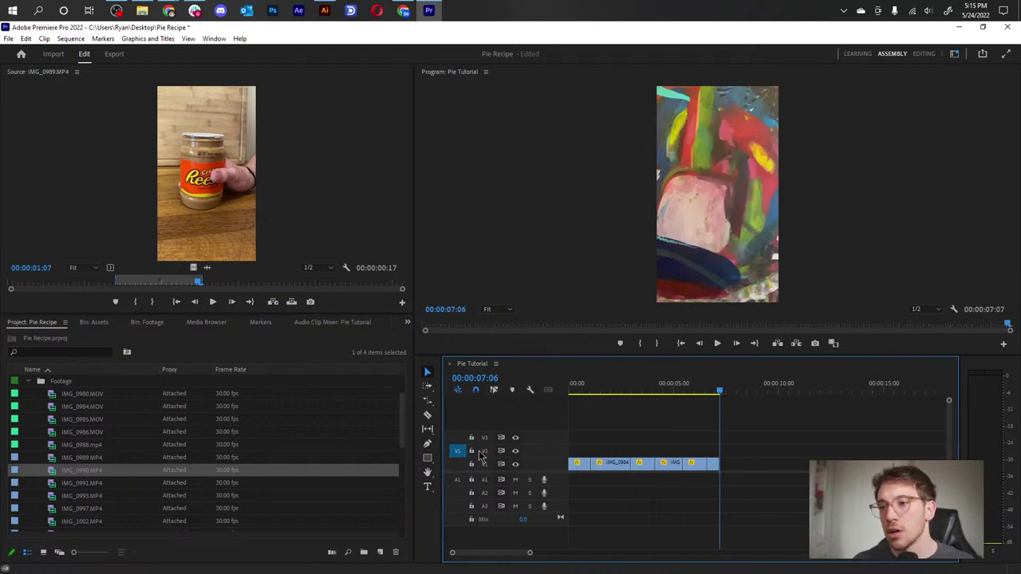
left_click(459, 464)
left_click(485, 466)
left_click(485, 479)
left_click(457, 480)
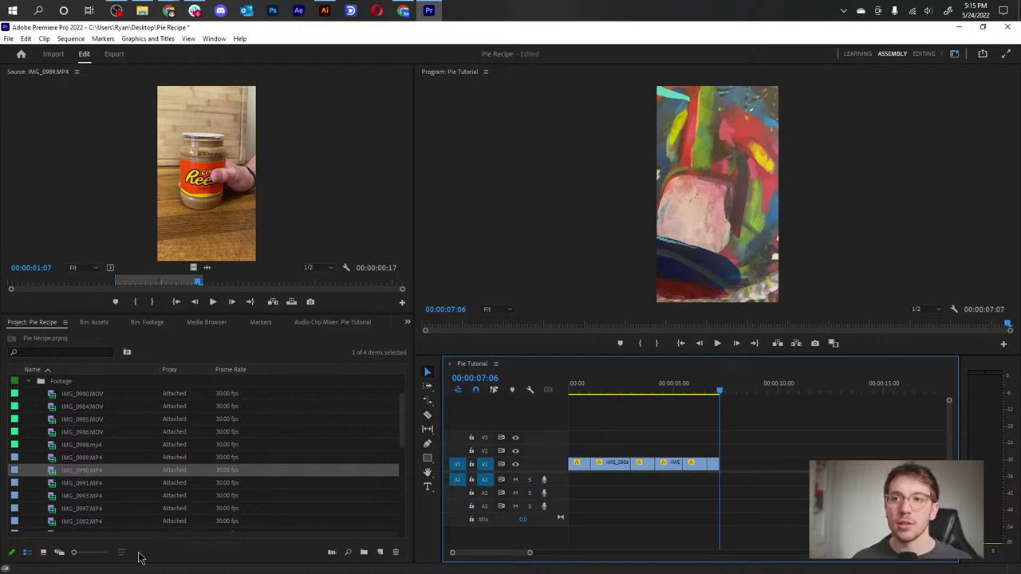
- Load IMG_0991.MP4 from the Footage bin into the Source monitor and play it through
left_click(52, 484)
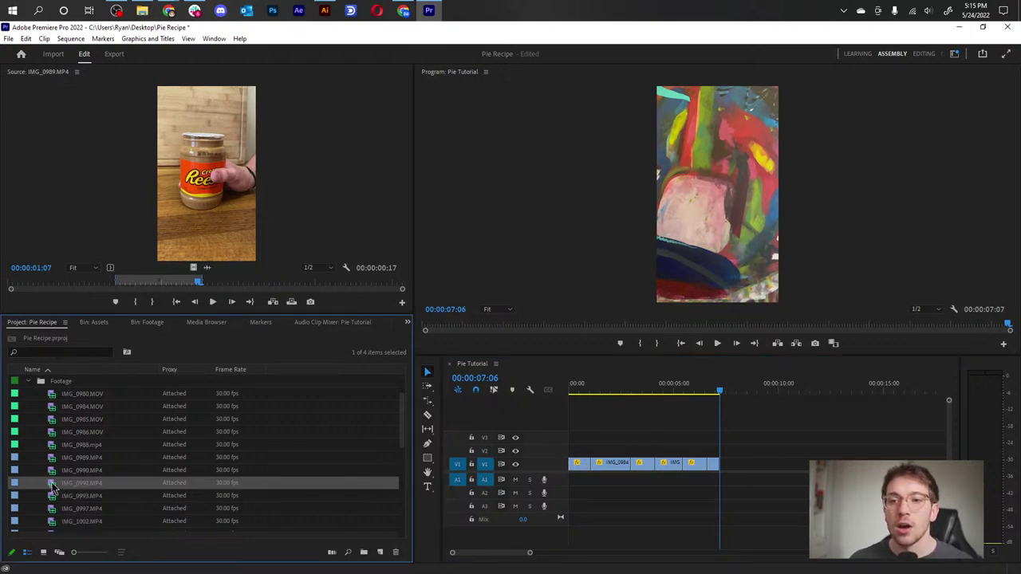
double_click(52, 485)
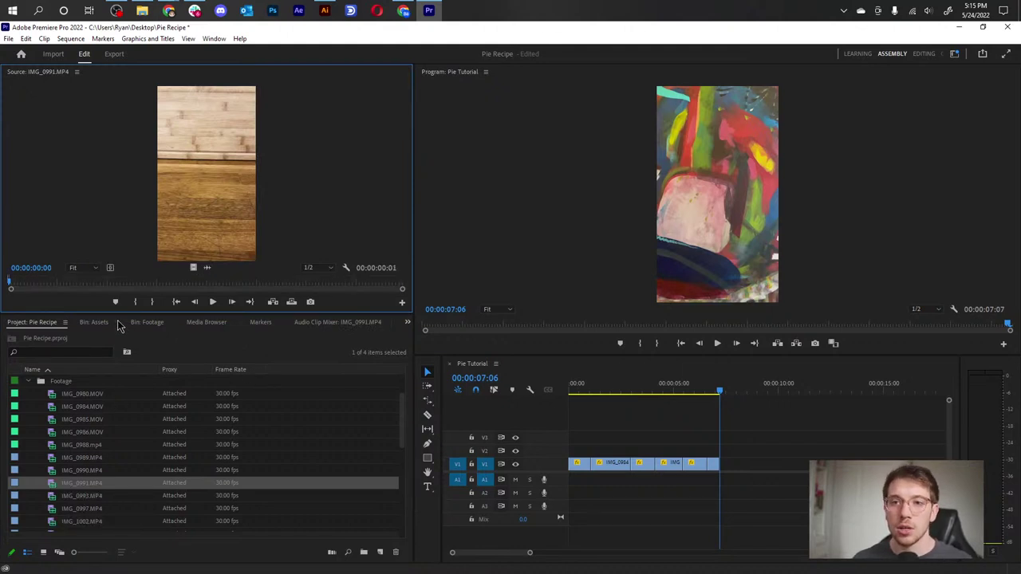
key("space")
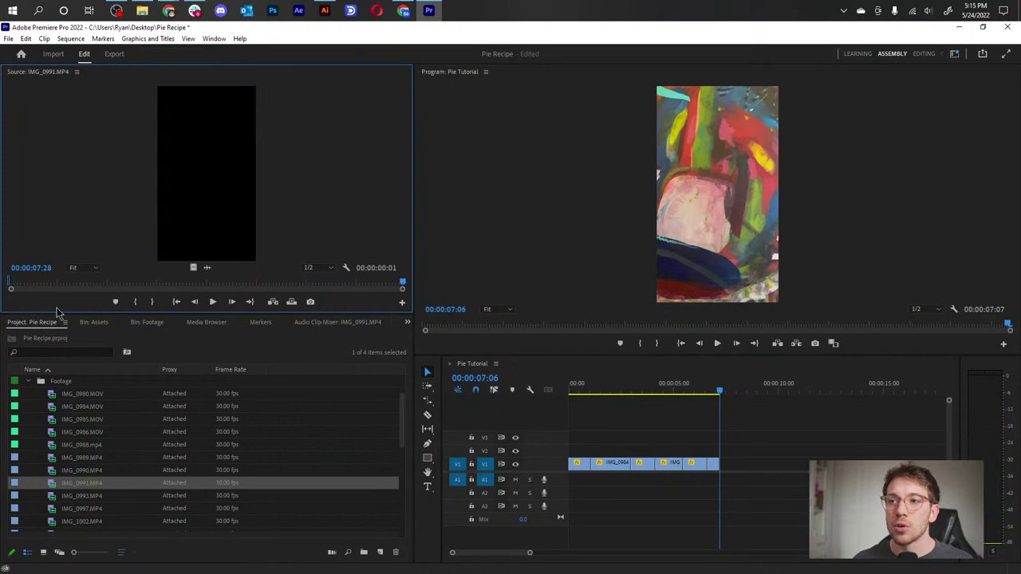
key("space")
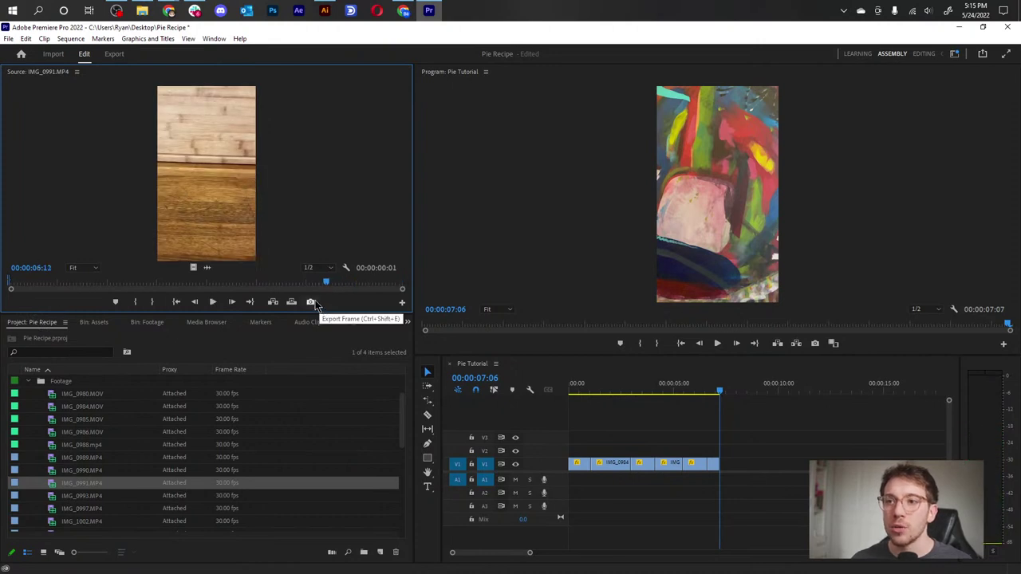
- Review the last part of IMG_0991.MP4 and set its In point at 00:00:06:17, before the measuring cup enters
key("Left")
key("Left")
key("Left")
key("Left")
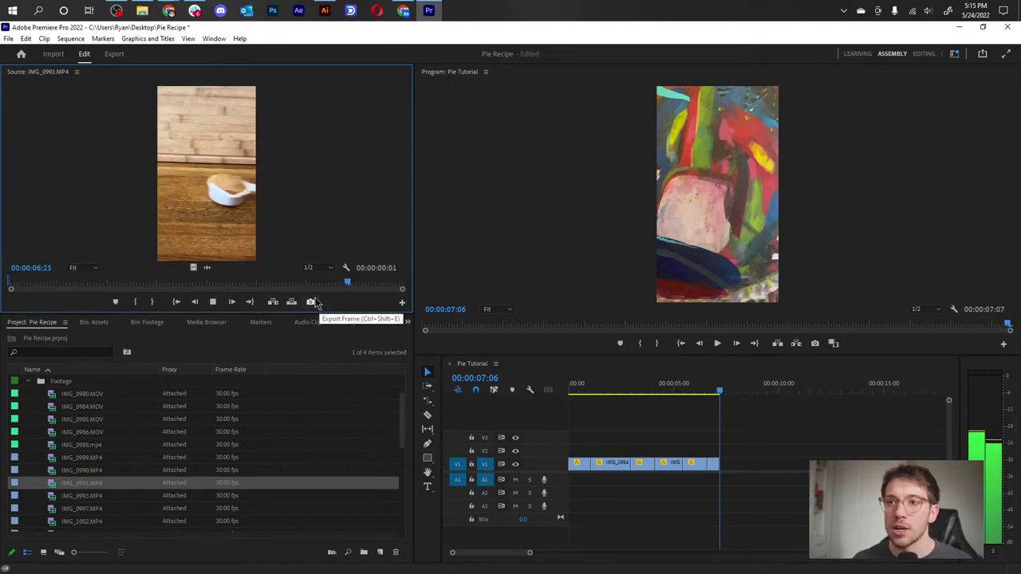
key("j")
key("j")
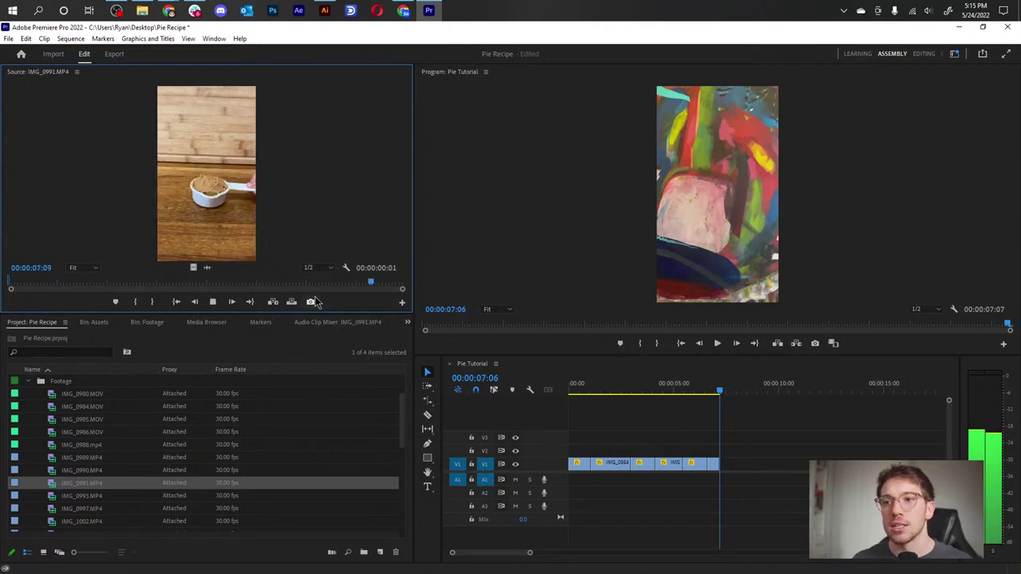
key("j")
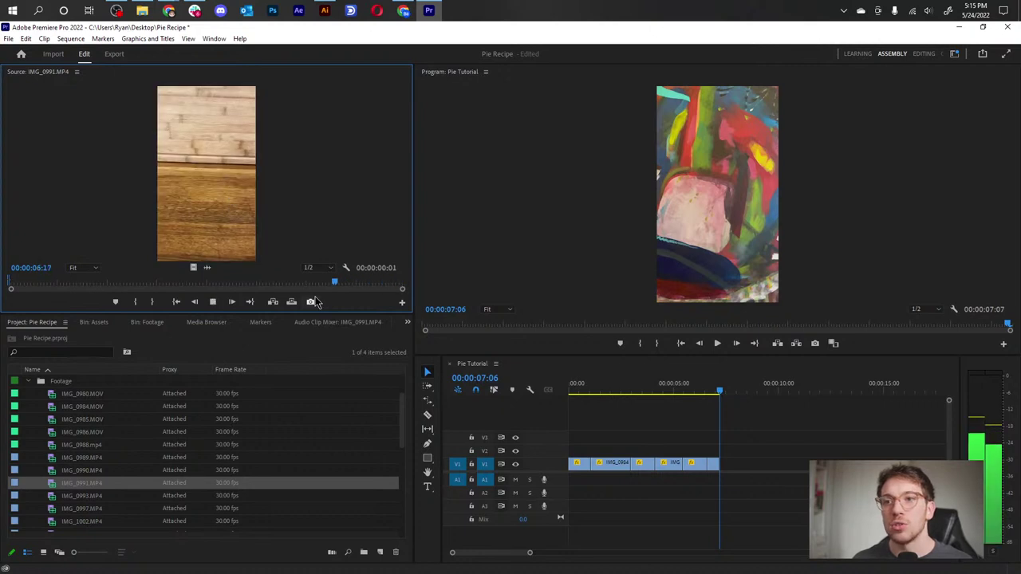
key("k")
key("i")
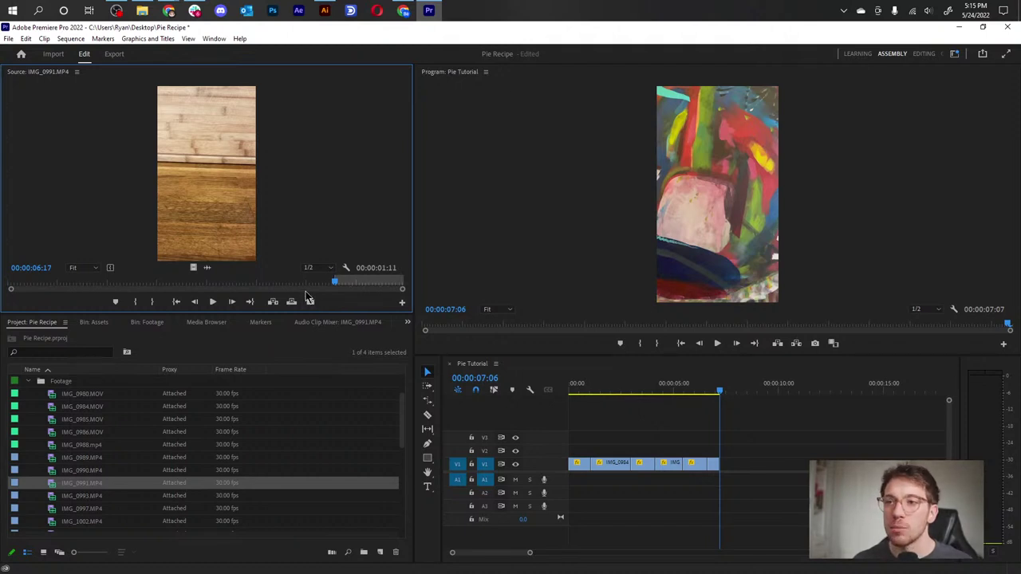
- Play IMG_0991.MP4 from its In point and overwrite the range up to the clip's end onto the end of the sequence
key("l")
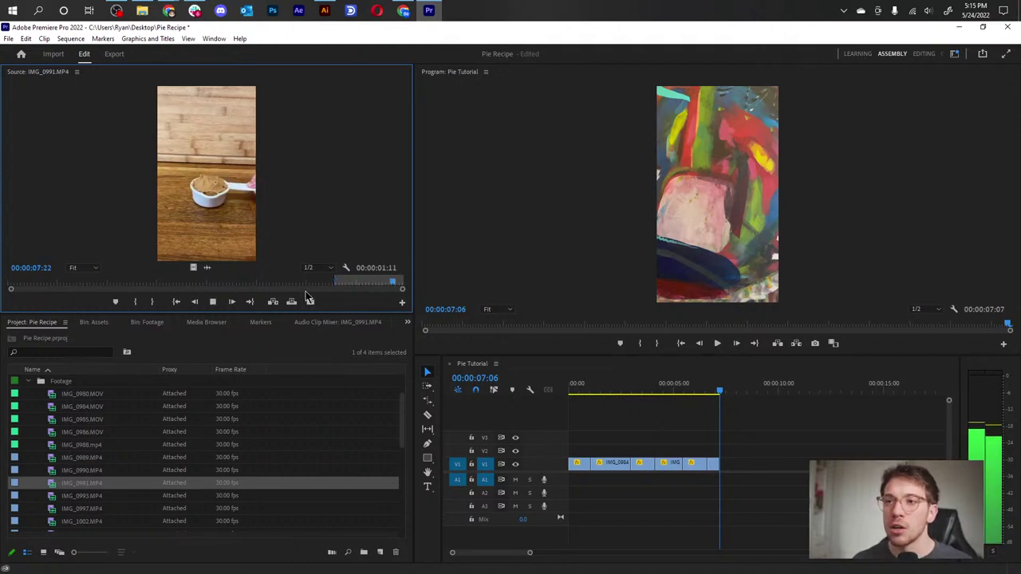
key("k")
left_click_drag(396, 285, 405, 289)
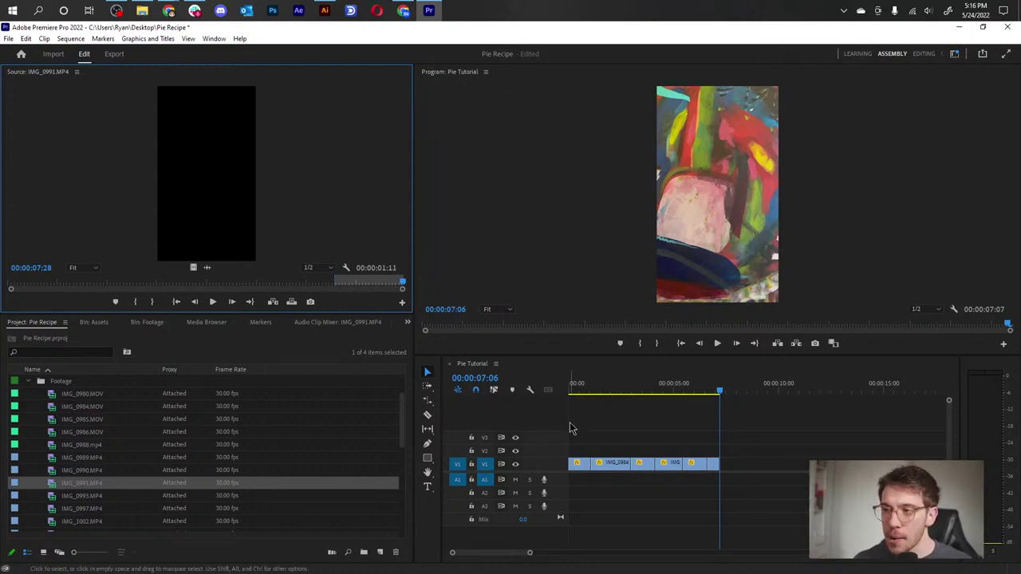
key("period")
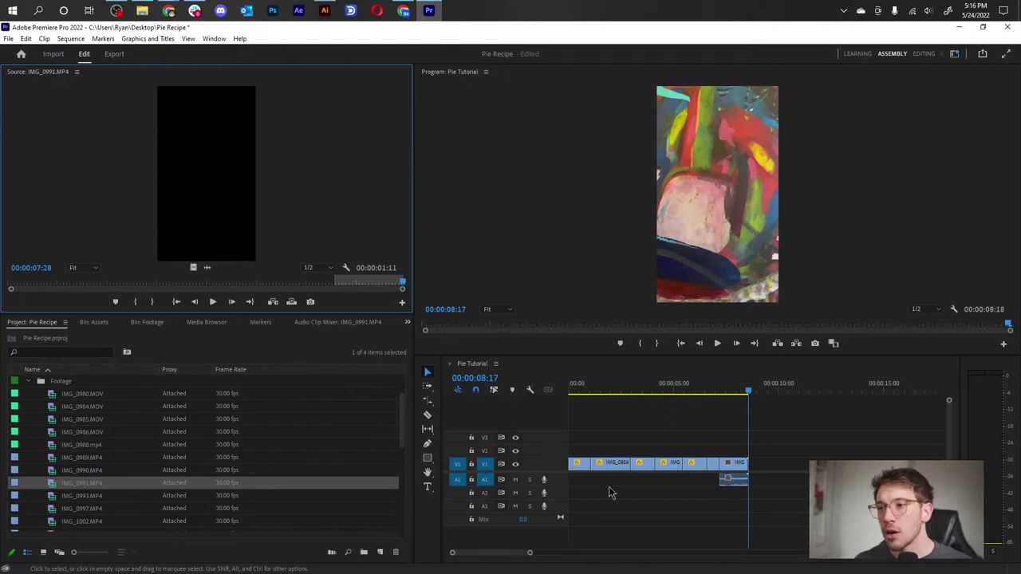
- Turn off the A1 source patch and track target, and delete the IMG_0991.MP4 audio from A1
left_click(457, 480)
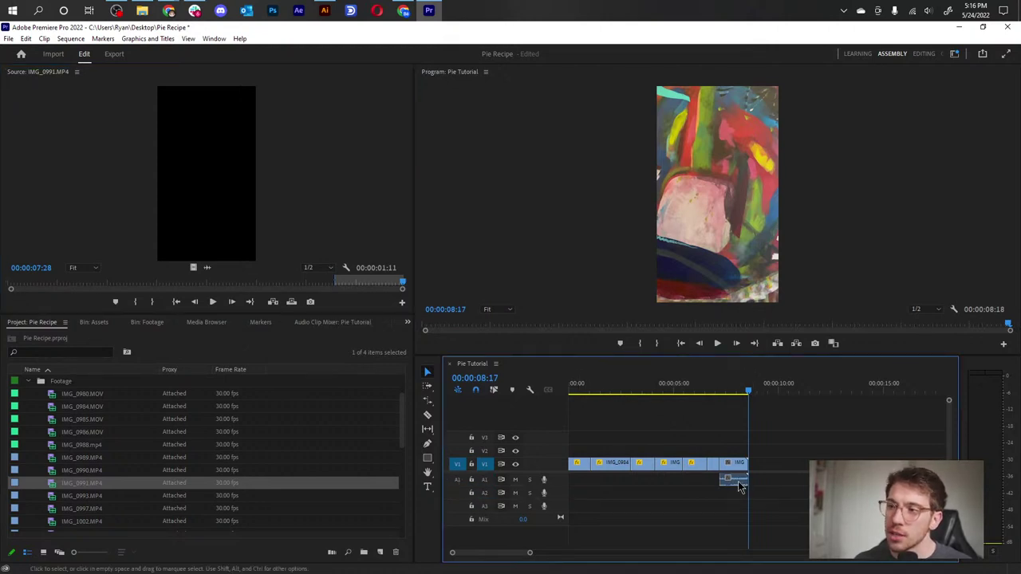
key("Delete")
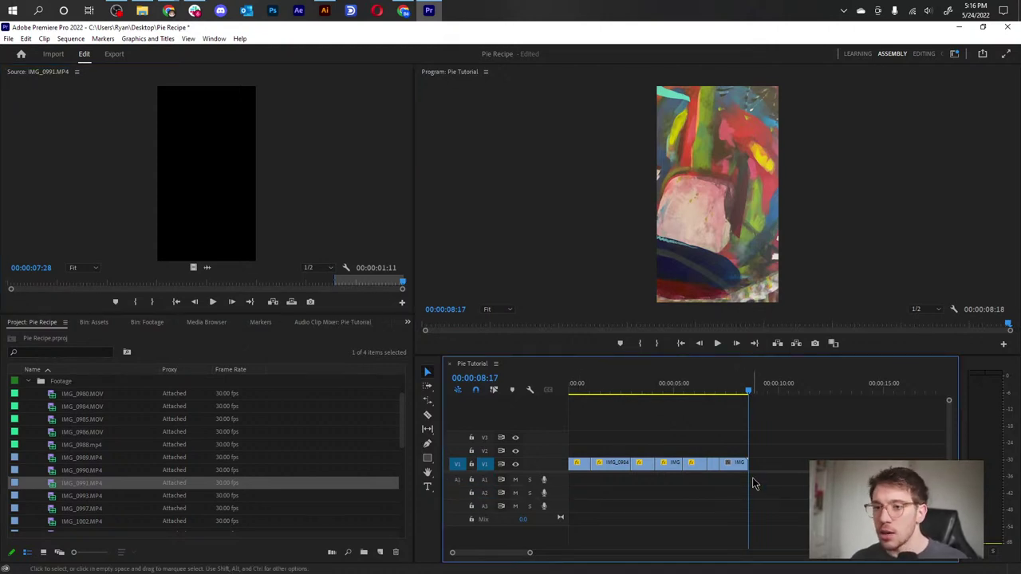
- Add a 00:00:01:18 range of IMG_0993.MP4, ending at source time 00:00:01:28, to the end of V1 without audio
double_click(76, 496)
left_click_drag(16, 287, 95, 293)
key("o")
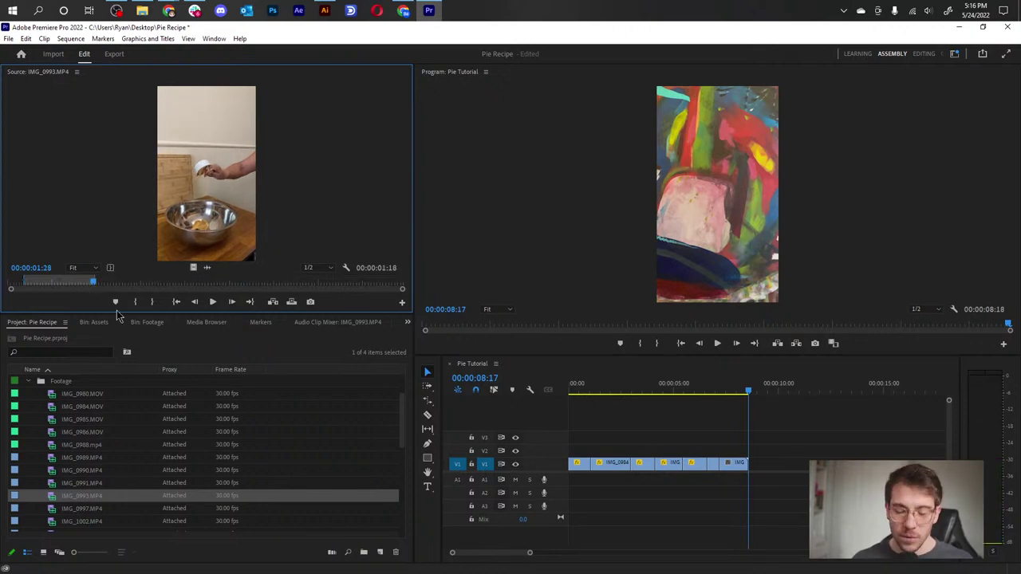
- Scrub the sequence to 00:00:07:27 and fit the IMG_0991.MP4 clip to the frame using Scale to Frame Size
left_click(591, 391)
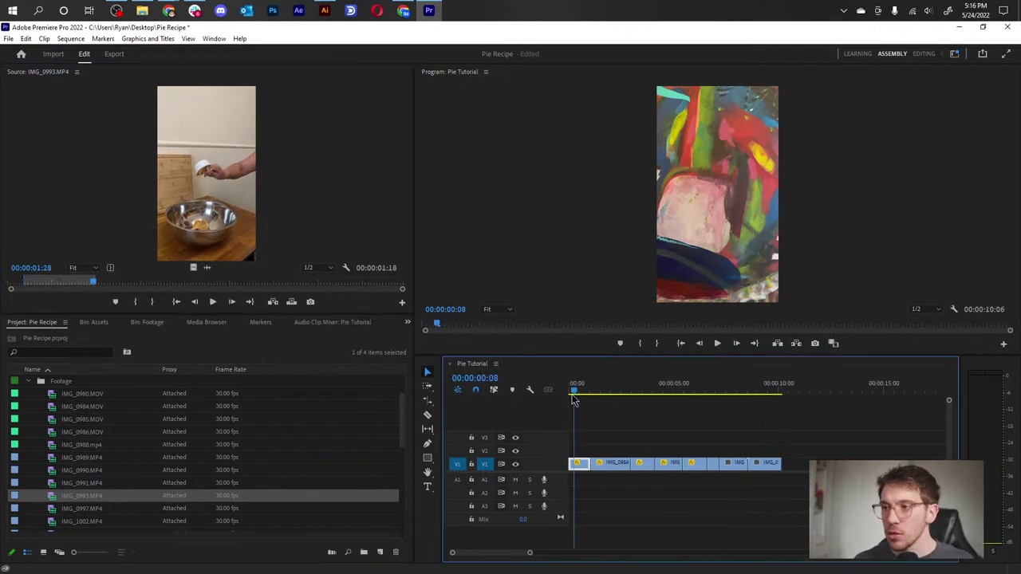
left_click_drag(592, 411, 734, 435)
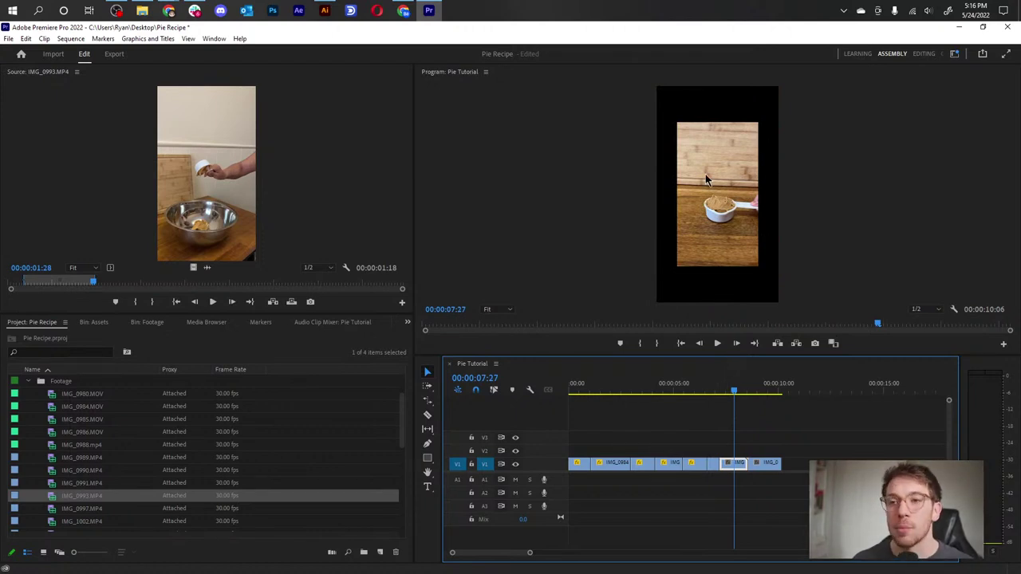
right_click(736, 466)
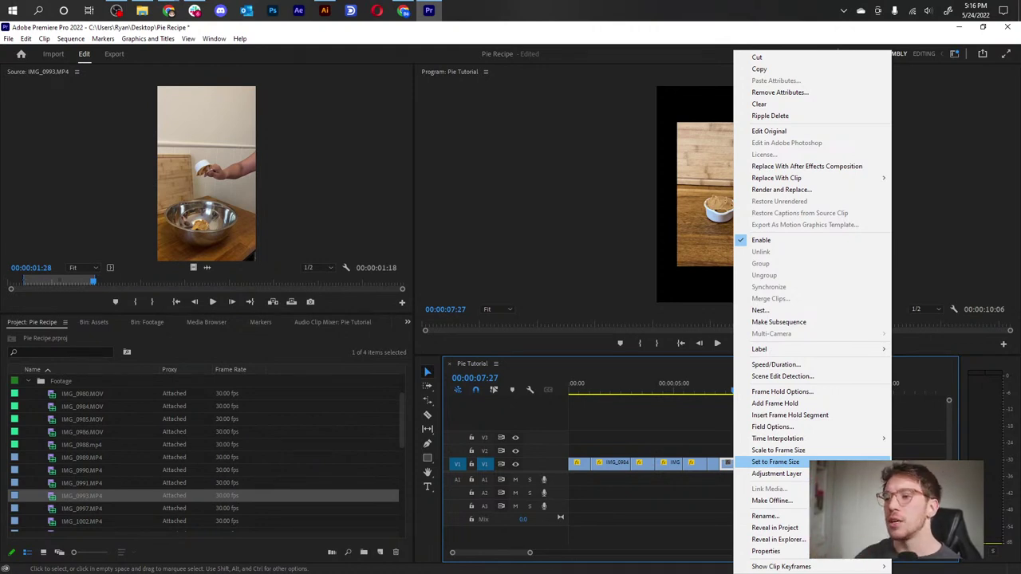
left_click(805, 462)
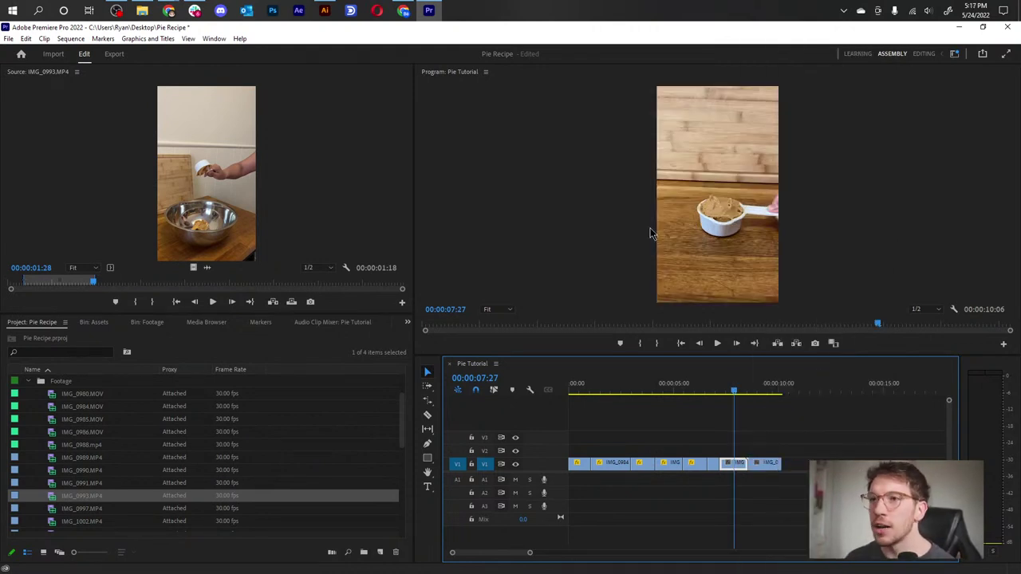
- Switch to the Editing workspace and undo the frame-size scaling of the IMG_0991.MP4 clip
left_click(924, 55)
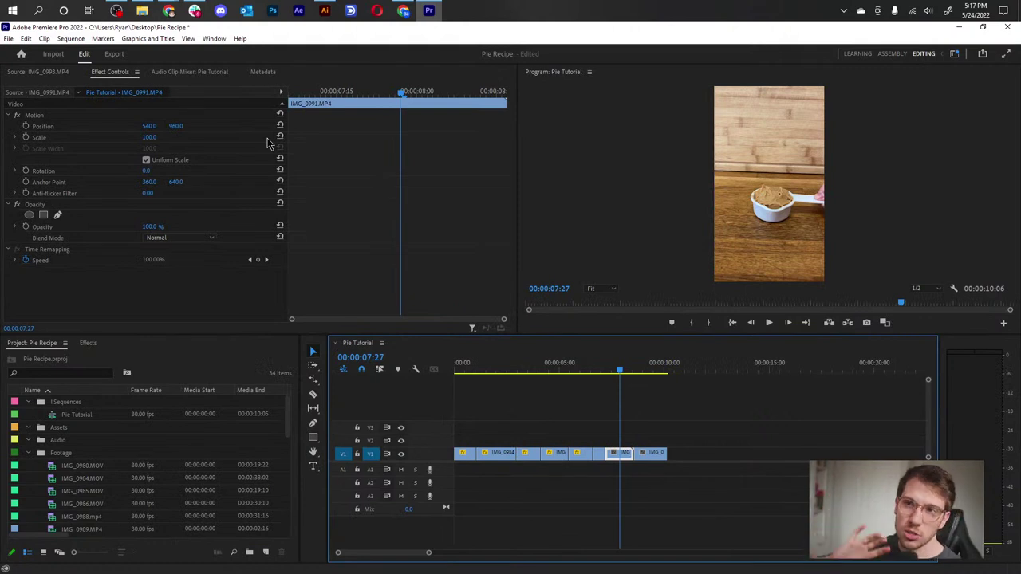
key("ctrl+s")
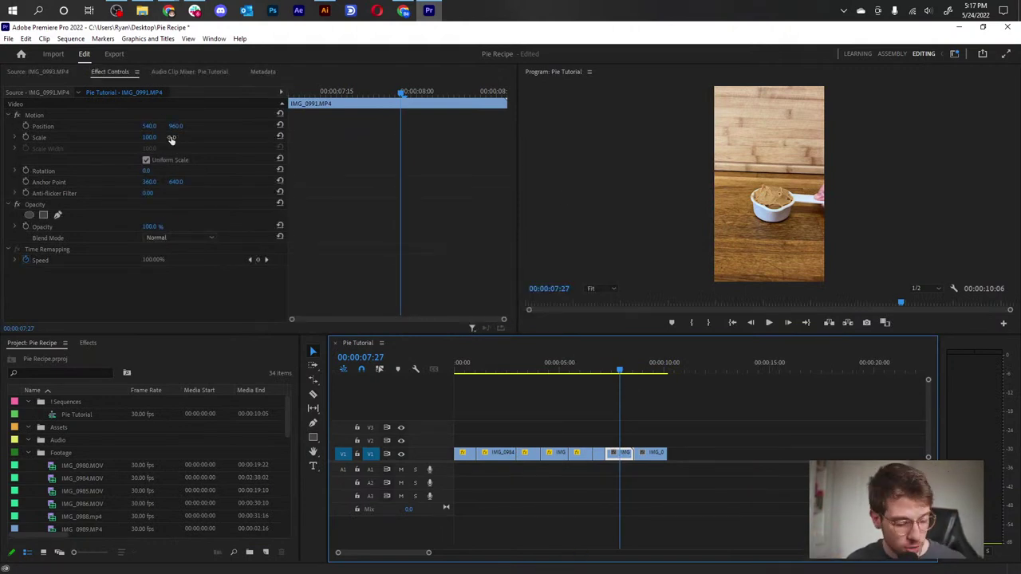
- Try Scale to Frame Size on the IMG_0991.MP4 clip, undo it, and move the playhead to 00:00:07:19
right_click(617, 455)
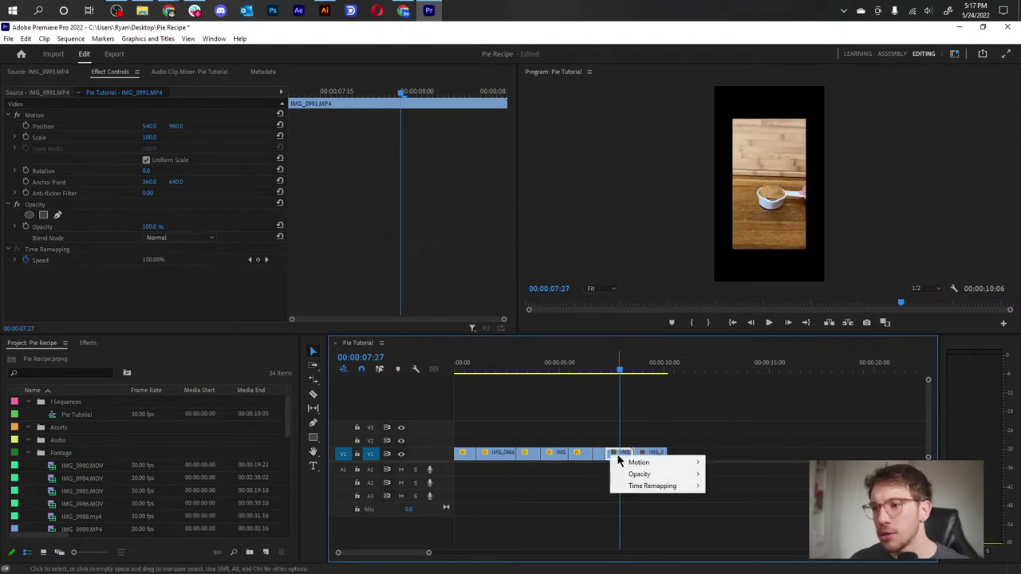
left_click(624, 460)
left_click(620, 454)
right_click(627, 459)
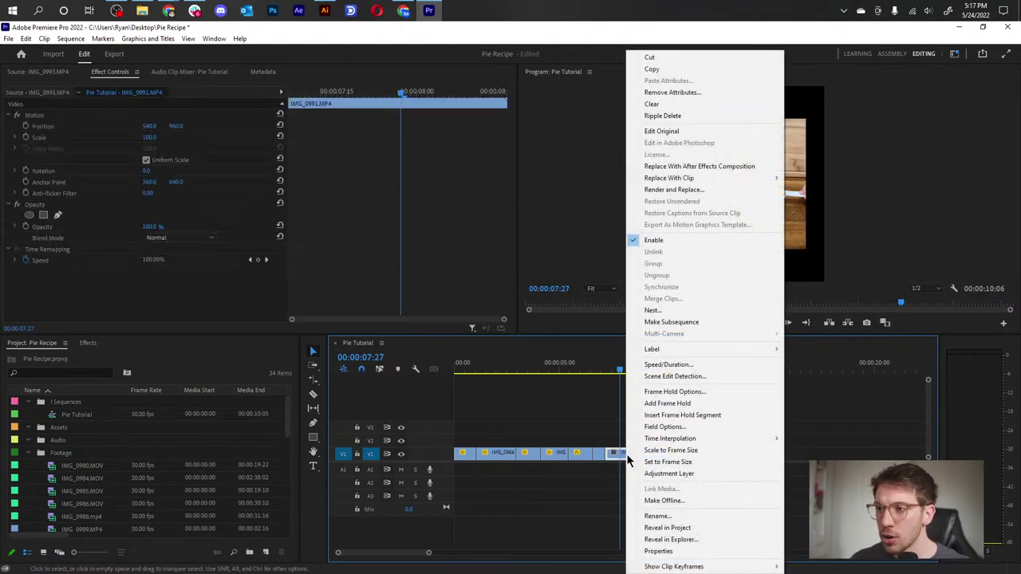
left_click(679, 450)
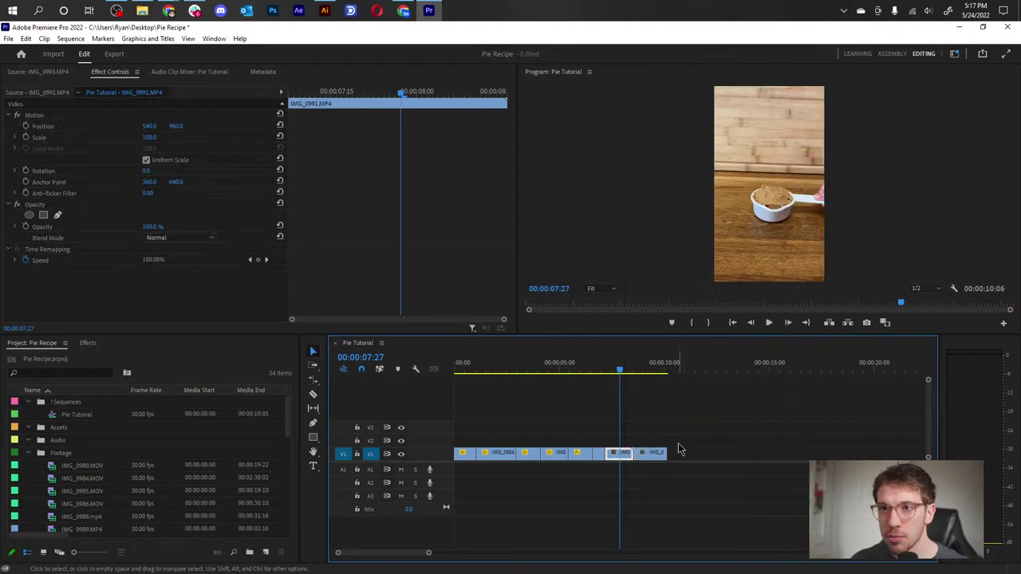
left_click_drag(619, 369, 616, 415)
left_click(620, 369)
left_click(611, 370)
left_click(625, 370)
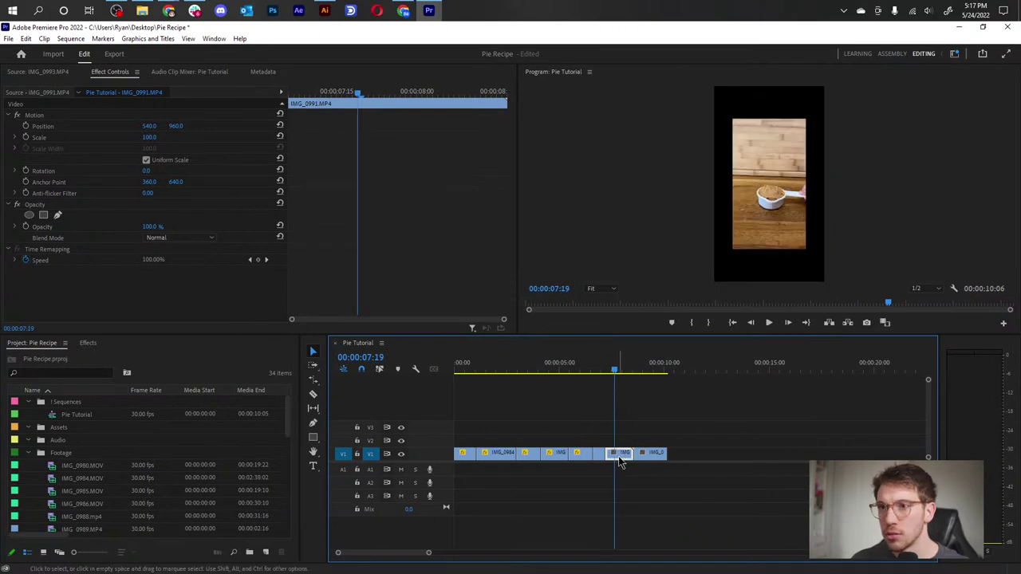
- Try Set to Frame Size on the IMG_0991.MP4 clip, check its Scale property, and undo the change
right_click(621, 462)
left_click(706, 463)
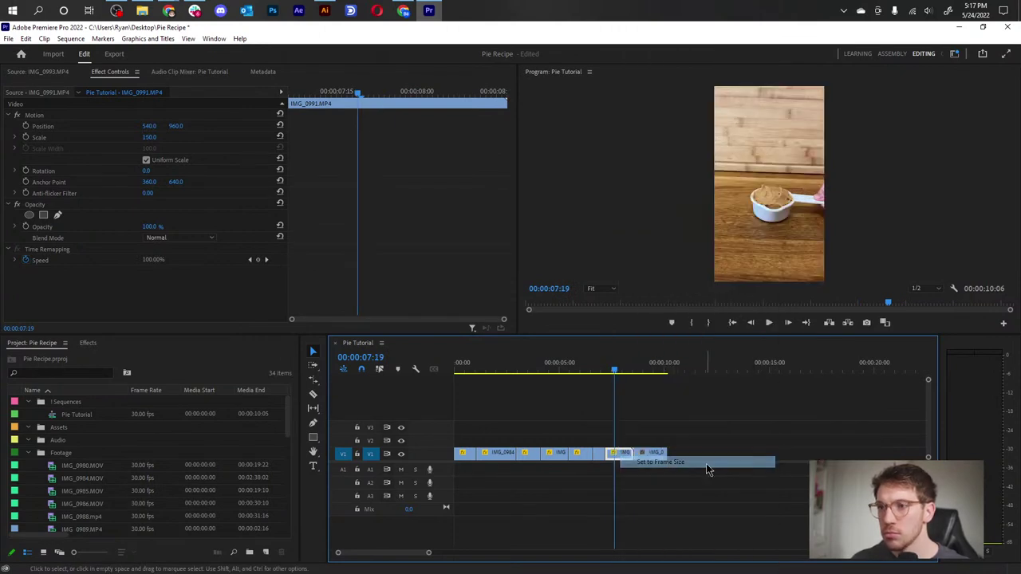
right_click(618, 452)
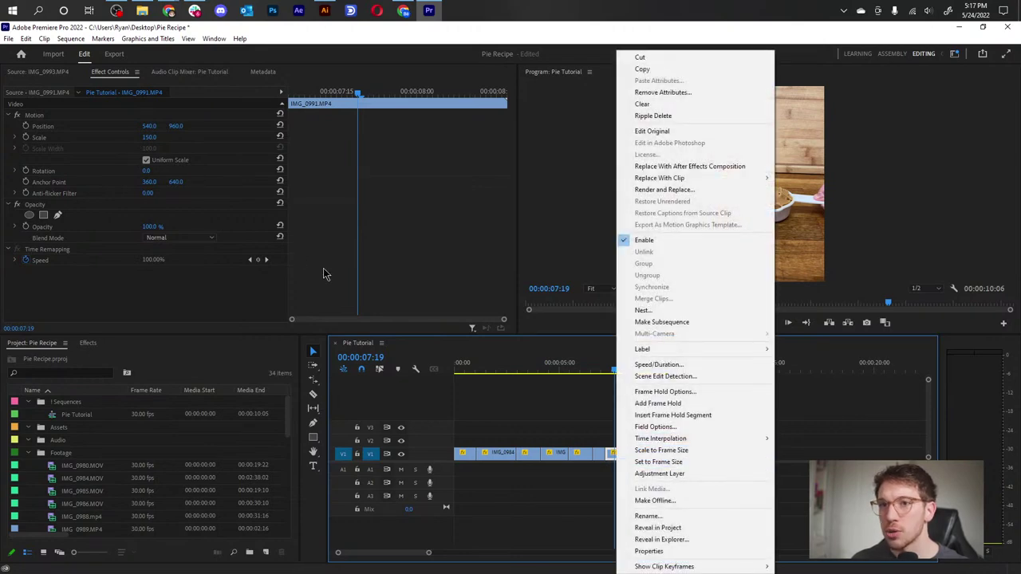
left_click(566, 419)
key("ctrl+z")
- Apply Scale to Frame Size to the IMG_0991.MP4 clip again for comparison and undo it
left_click(627, 455)
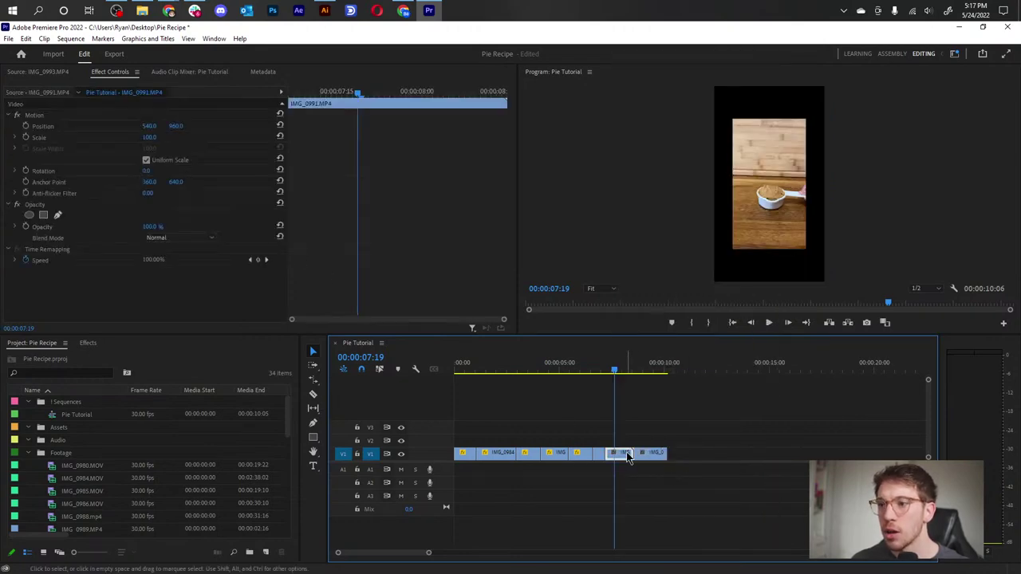
right_click(626, 454)
left_click(717, 463)
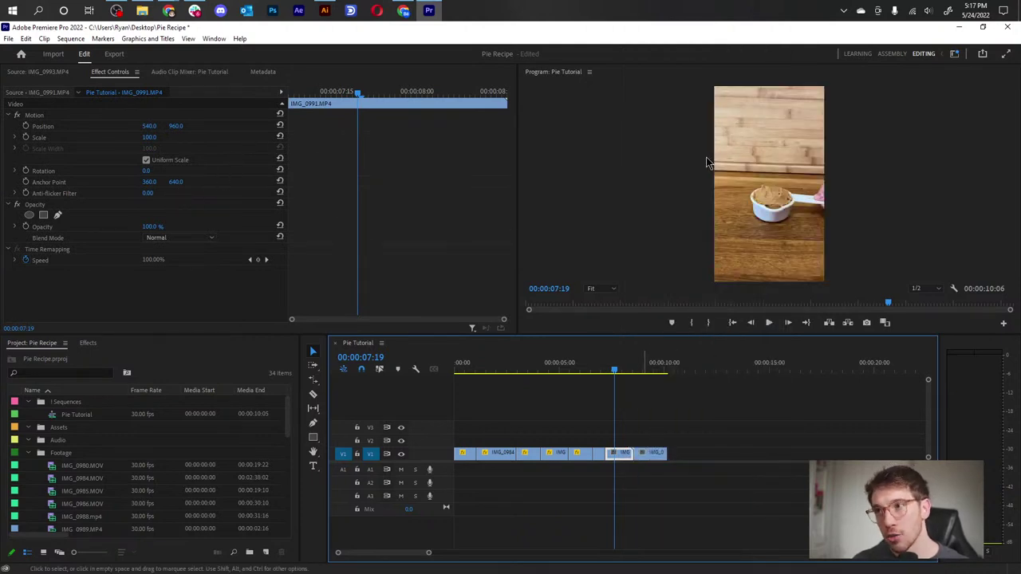
key("ctrl+z")
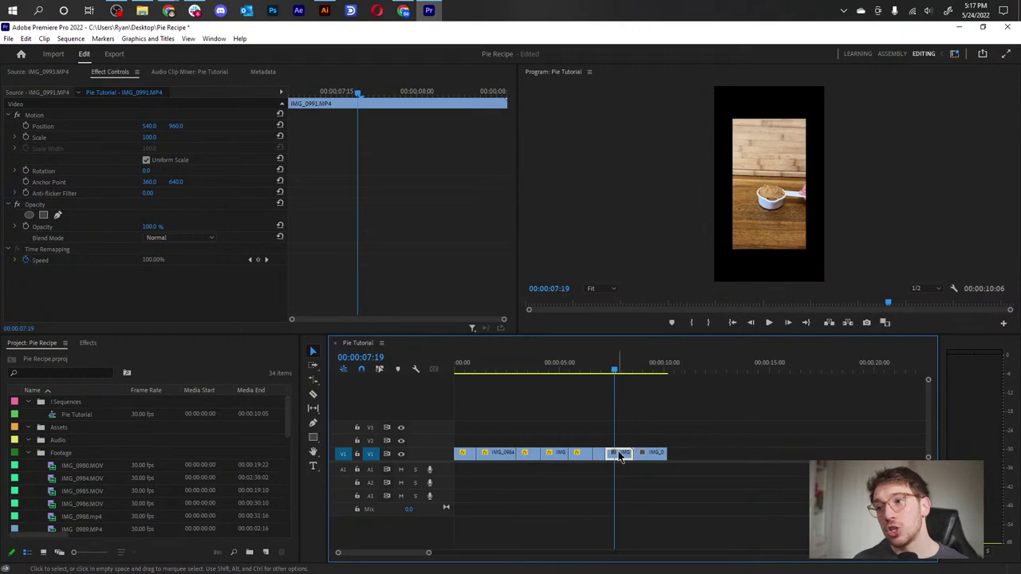
- Apply Set to Frame Size to the IMG_0991.MP4 clip in the sequence
right_click(618, 452)
left_click(636, 431)
left_click(623, 454)
right_click(625, 455)
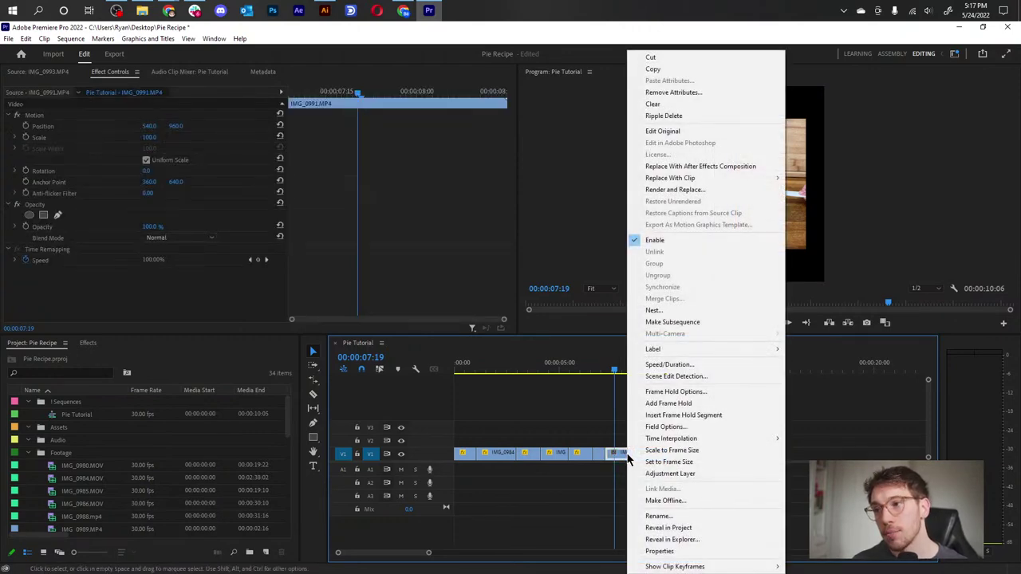
left_click(707, 460)
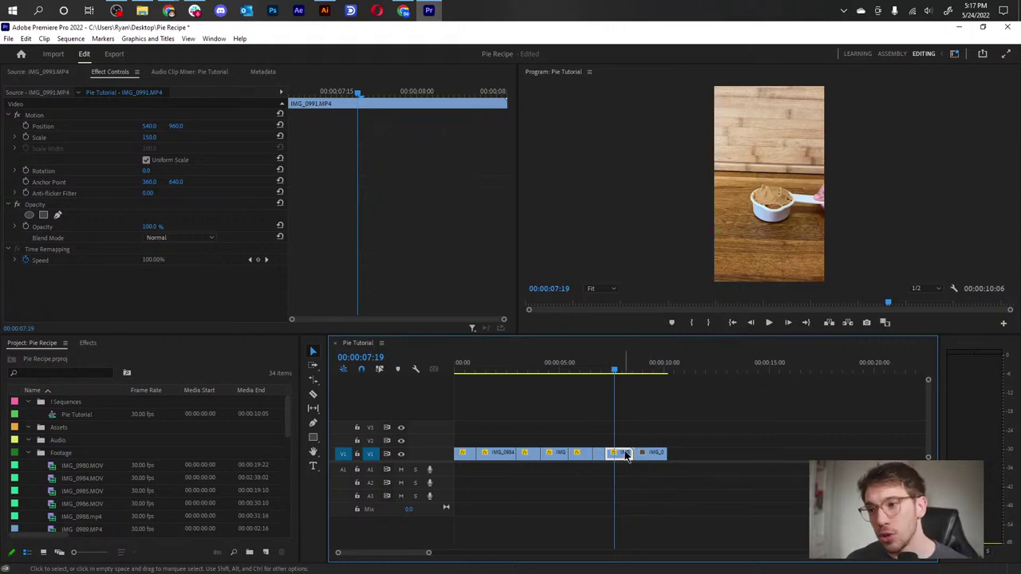
right_click(623, 454)
mouse_move(724, 442)
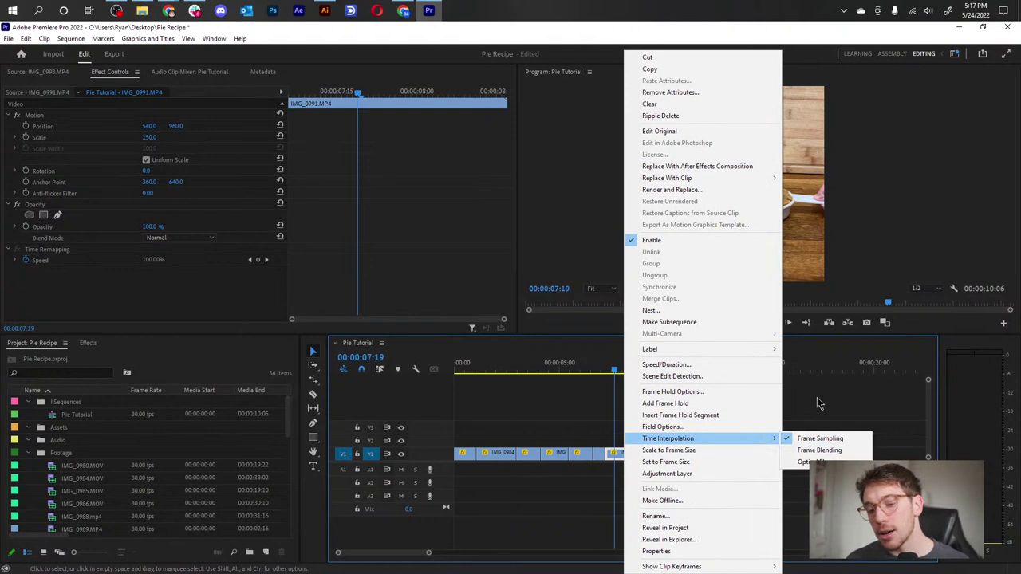
left_click(809, 410)
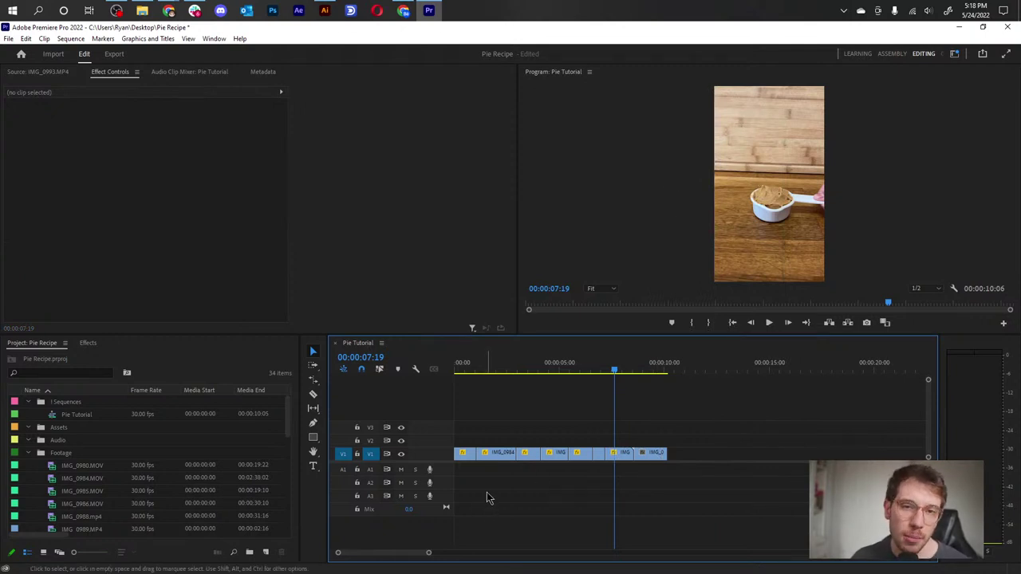
- Copy the IMG_0991.MP4 clip and paste only its Motion attributes onto the IMG_0993.MP4 clip, leaving out Opacity and Time Remapping
left_click_drag(615, 378, 648, 375)
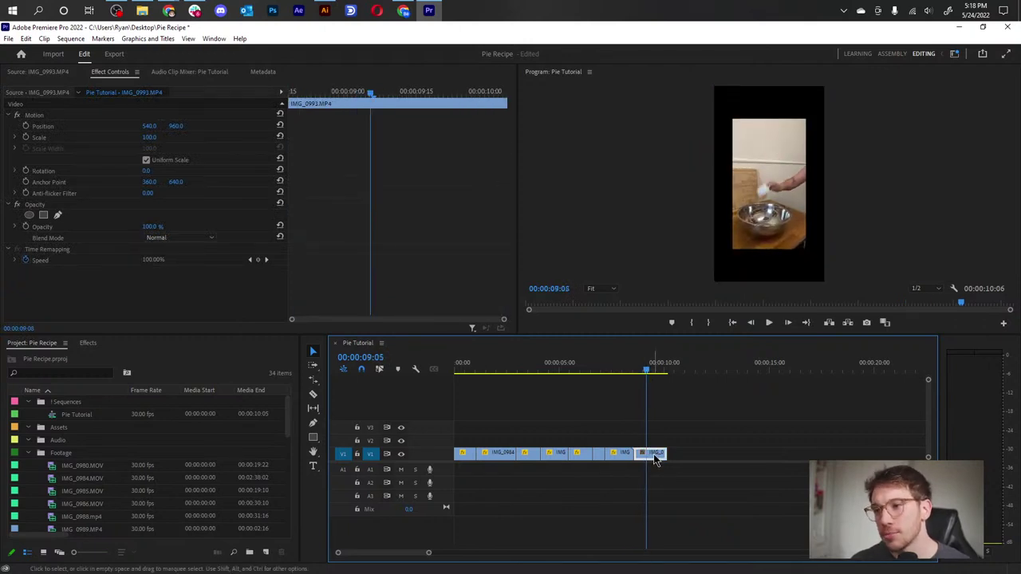
left_click(624, 453)
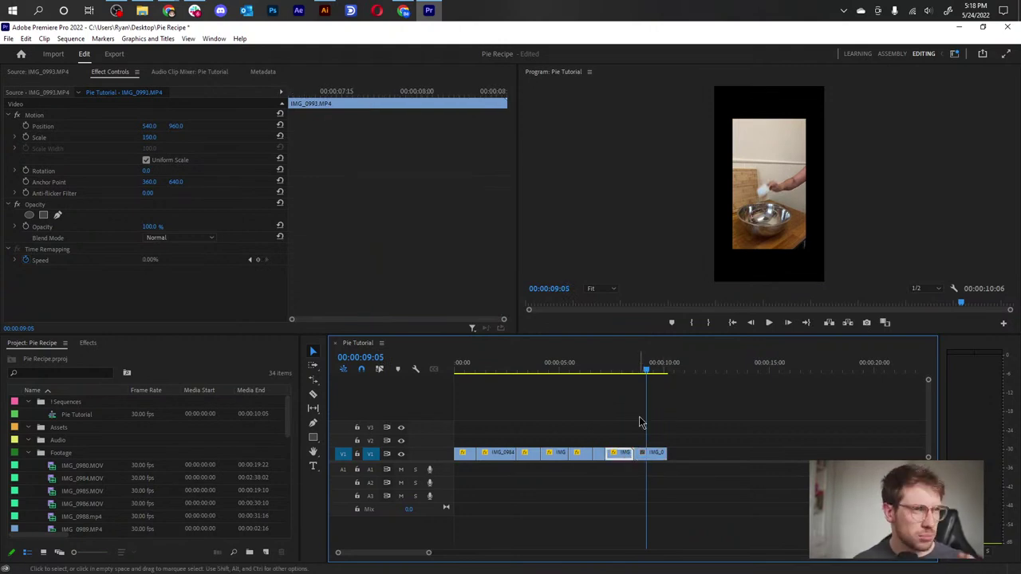
right_click(621, 454)
key("Escape")
left_click(653, 454)
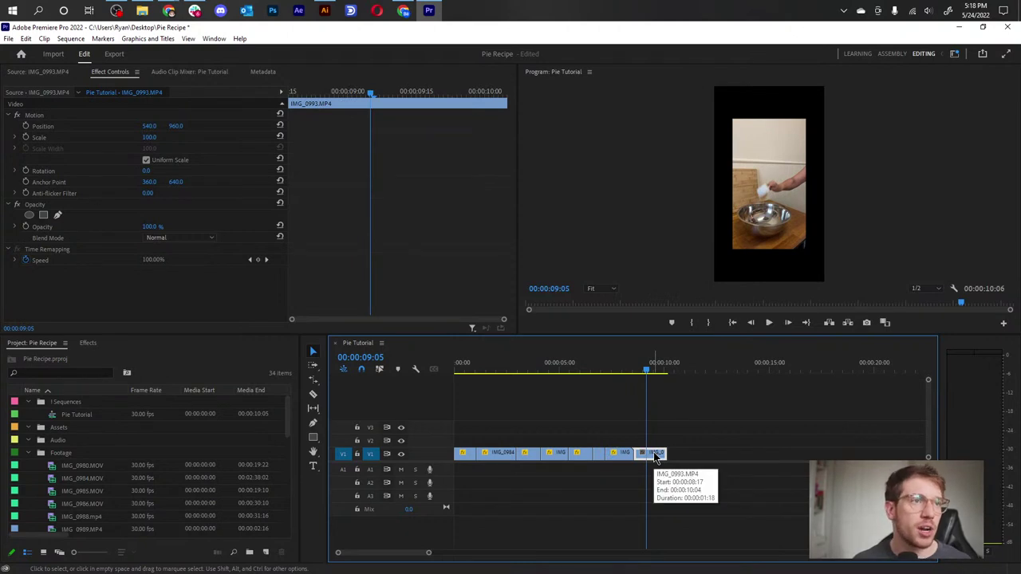
key("ctrl")
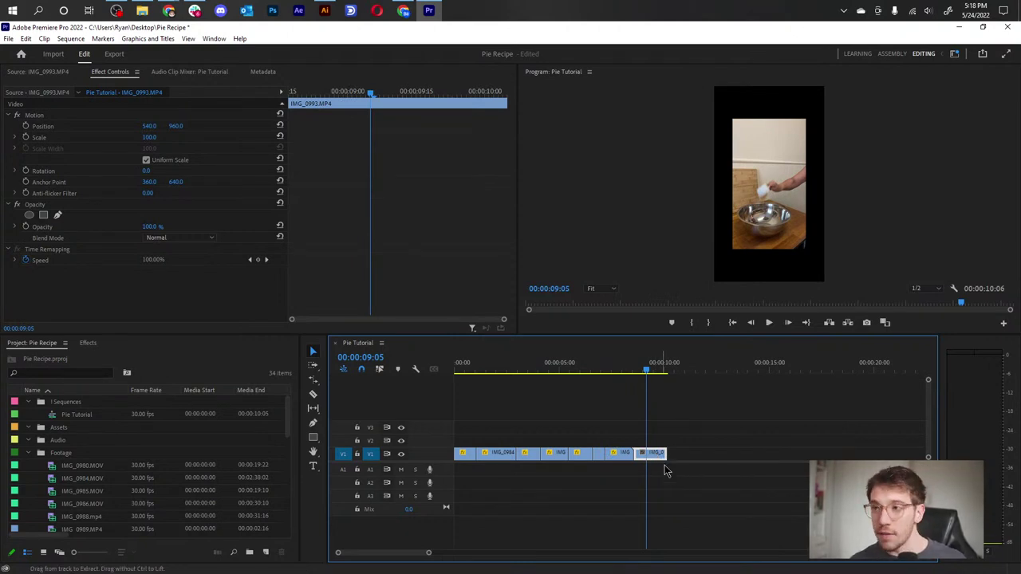
key("ctrl+alt+v")
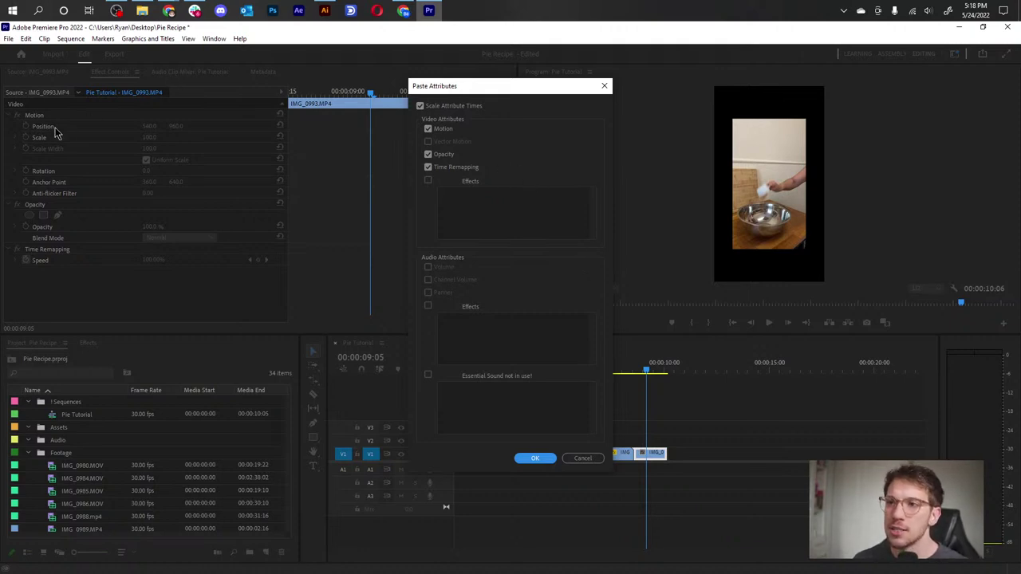
left_click(452, 168)
left_click(437, 154)
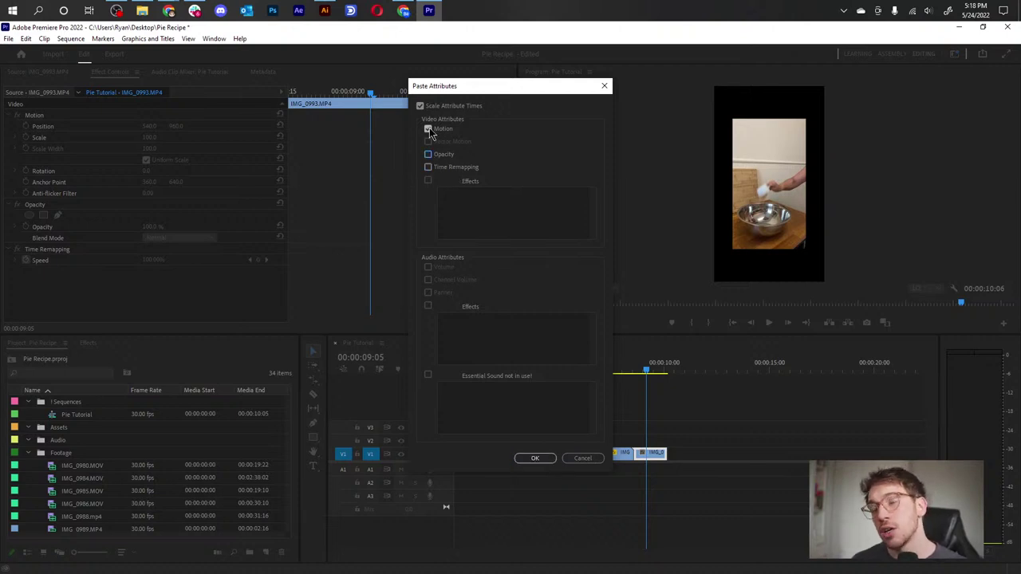
left_click(428, 129)
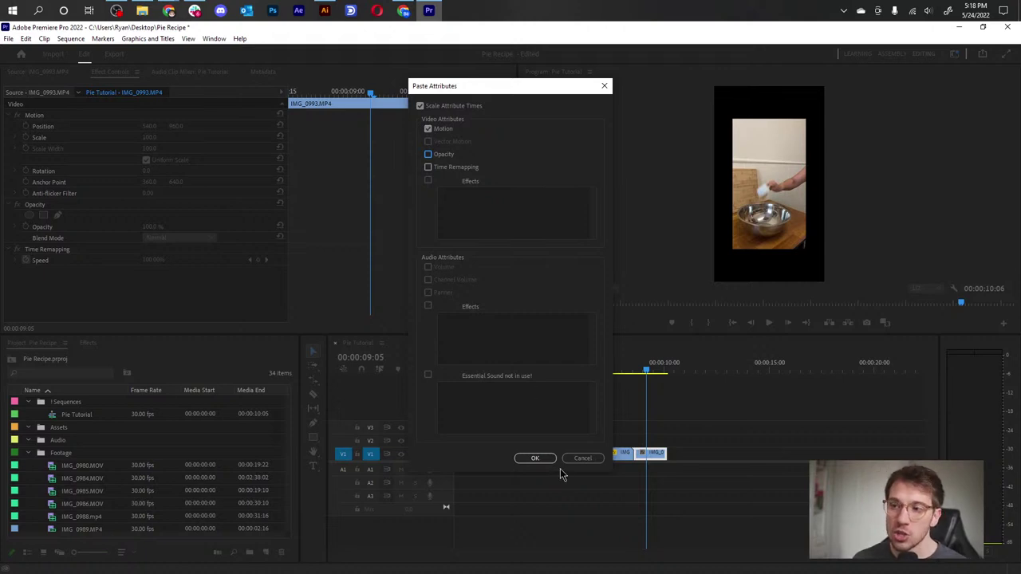
left_click(538, 460)
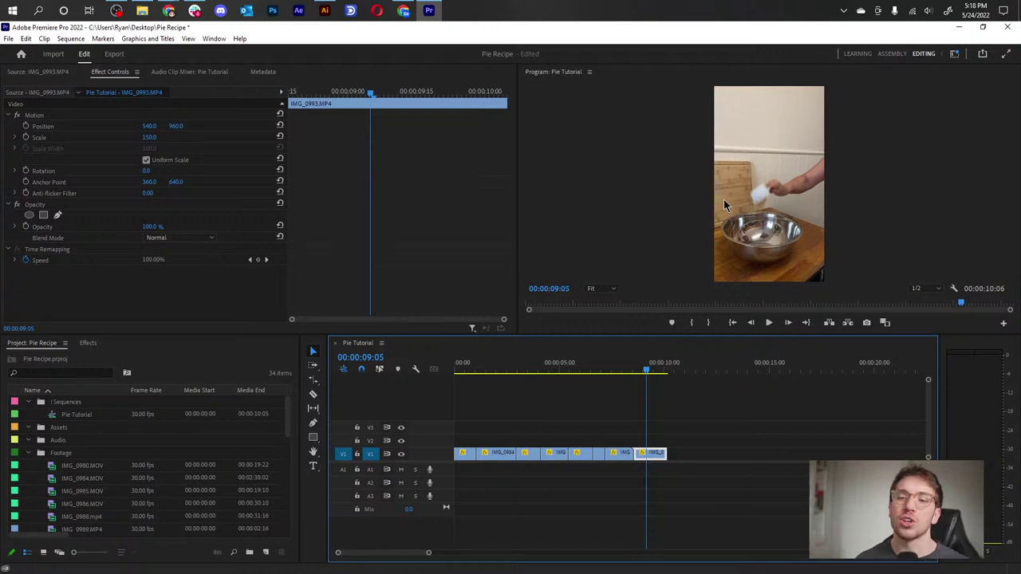
- Scrub the IMG_0993.MP4 clip to 00:00:09:26, return to the Assembly workspace, and locate the used MP4 clips in the Footage bin
mouse_move(656, 371)
left_mouse_down()
mouse_move(604, 375)
mouse_move(665, 382)
left_mouse_up()
scroll(116, 511, "down", 2)
scroll(116, 511, "down", 1)
left_click(94, 516)
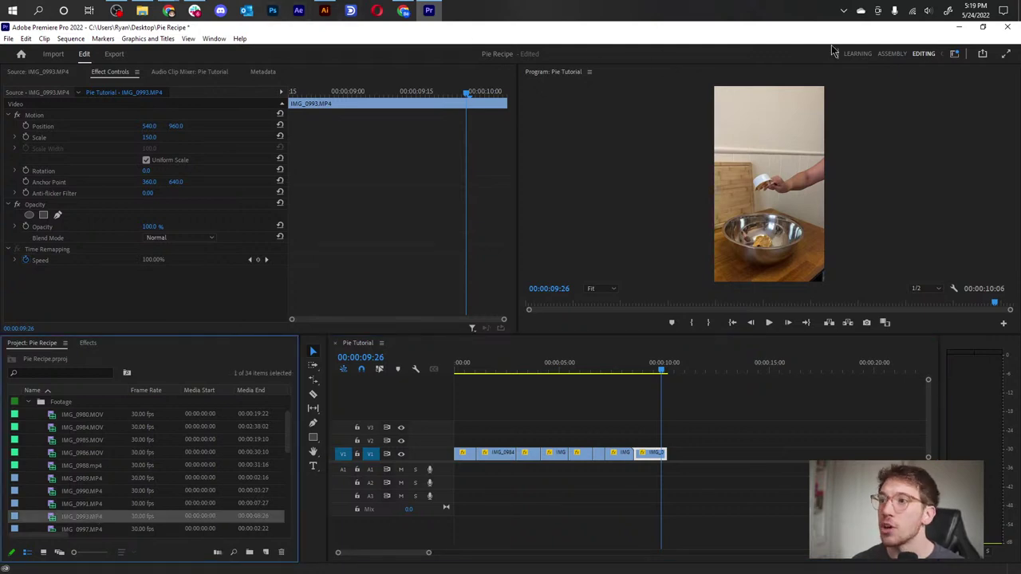
left_click(893, 53)
scroll(100, 493, "down", 1)
scroll(98, 492, "down", 2)
left_click(90, 471)
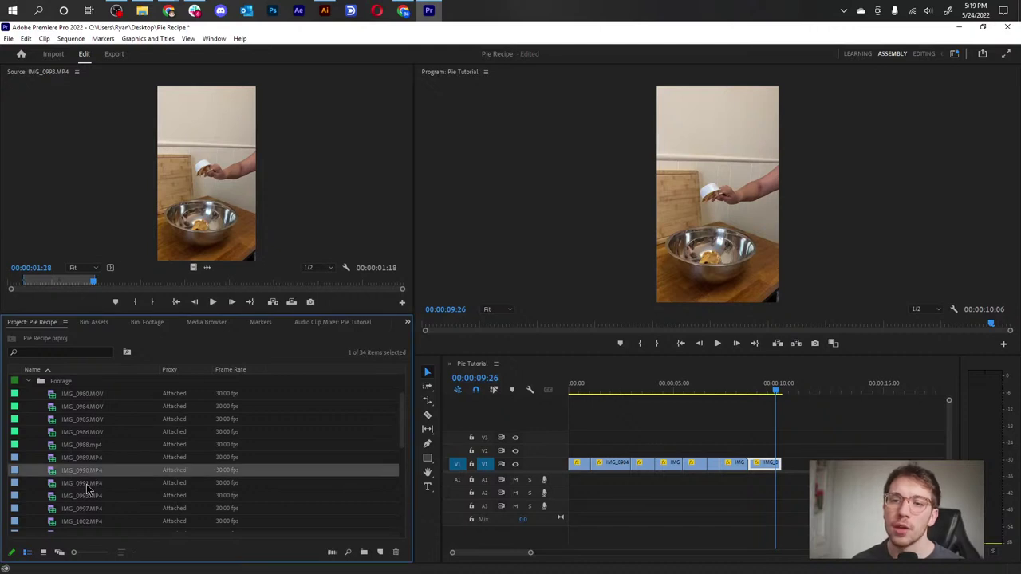
- Inspect the sequence's end up close and remove the stray frame after the IMG_0993.MP4 clip
scroll(88, 490, "down", 1)
left_click(828, 457)
scroll(827, 456, "up", 2)
scroll(827, 456, "up", 1)
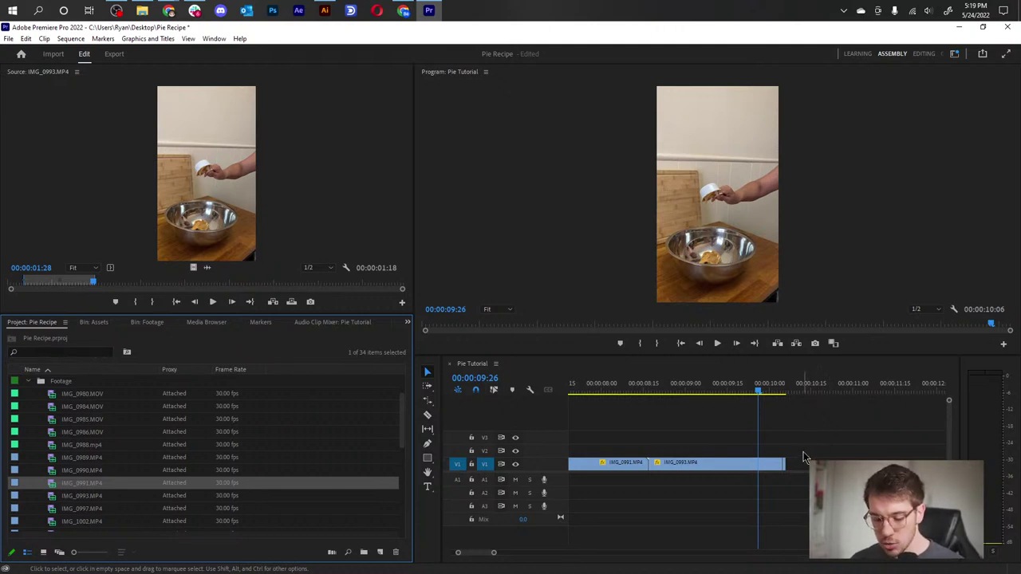
left_click(787, 437)
key("Home")
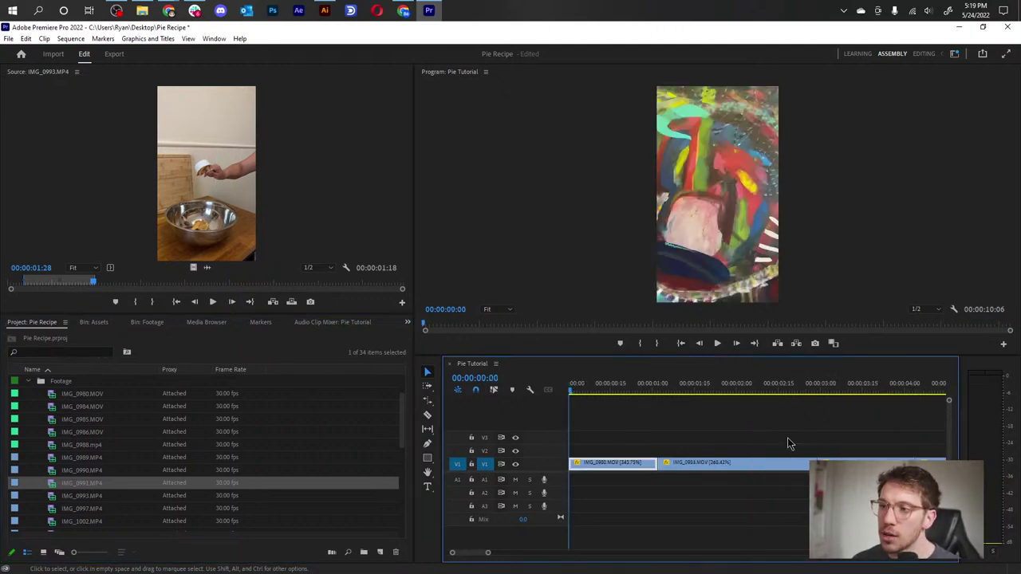
key("End")
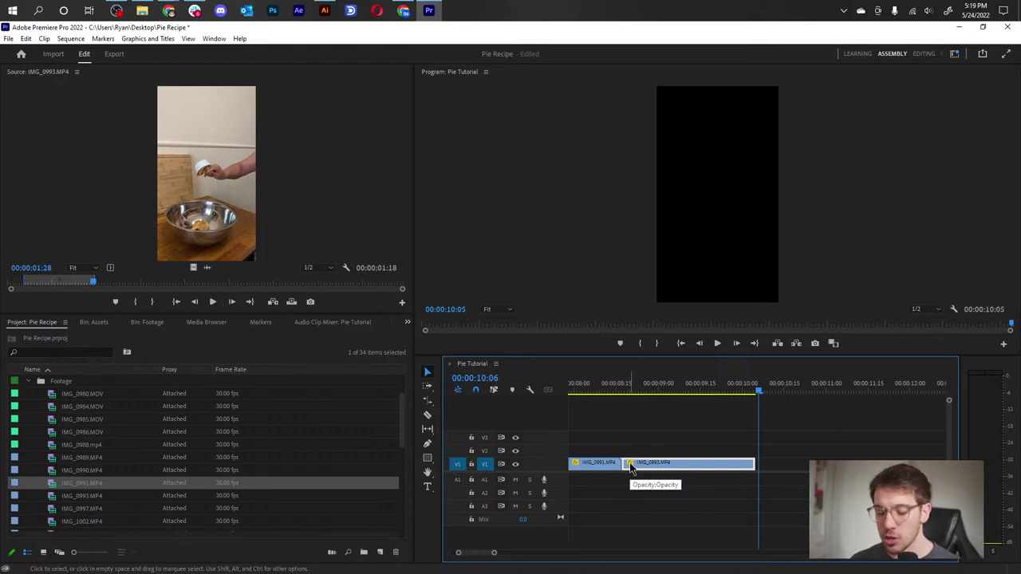
key("minus")
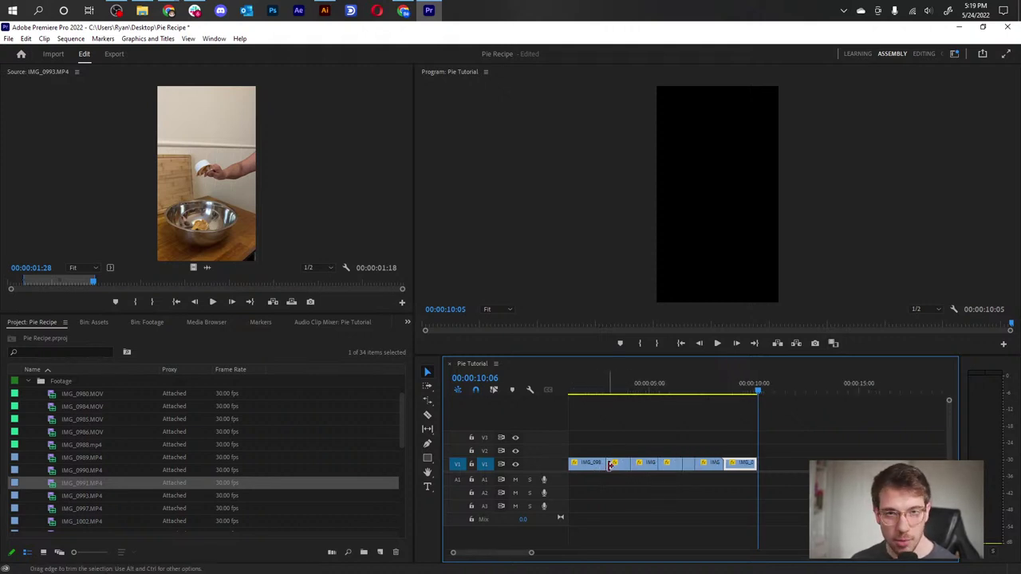
key("equal")
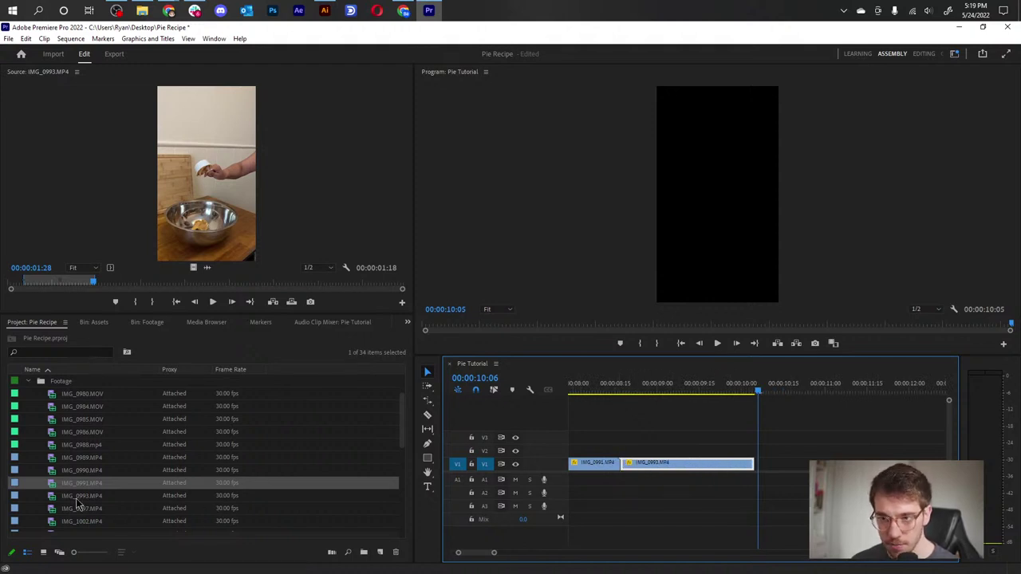
left_click(158, 498)
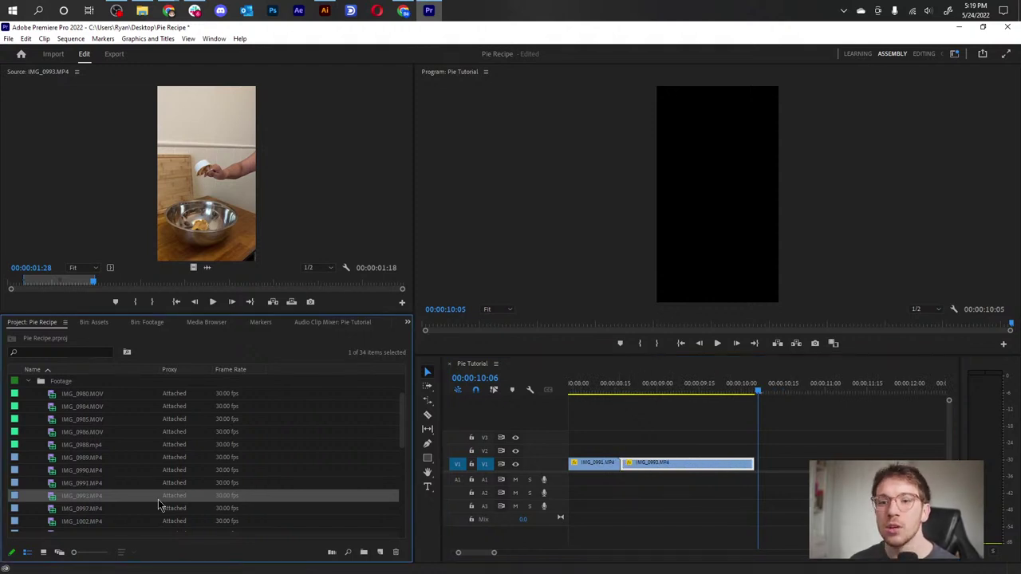
left_click(83, 496)
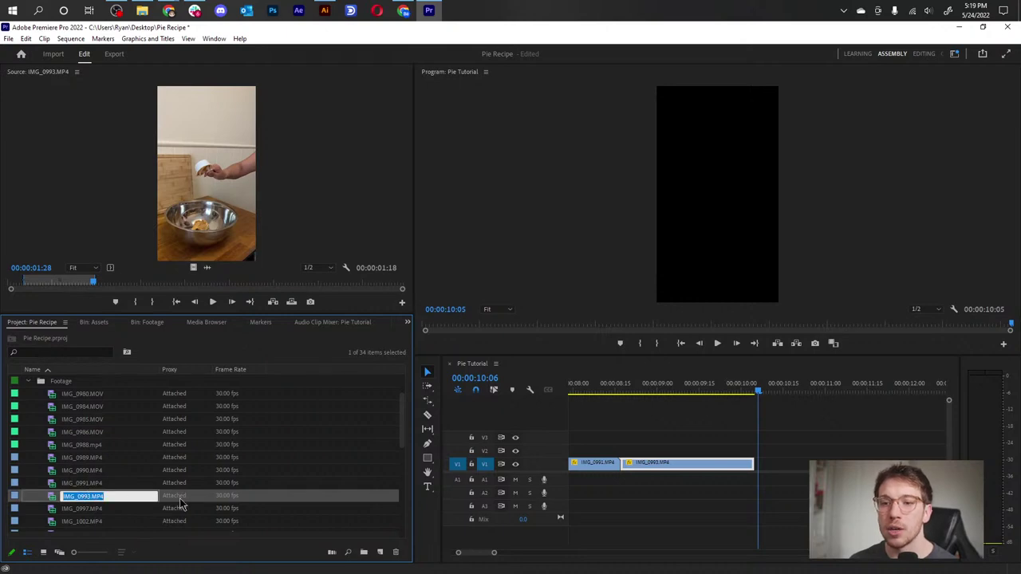
left_click(141, 495)
left_click(44, 503)
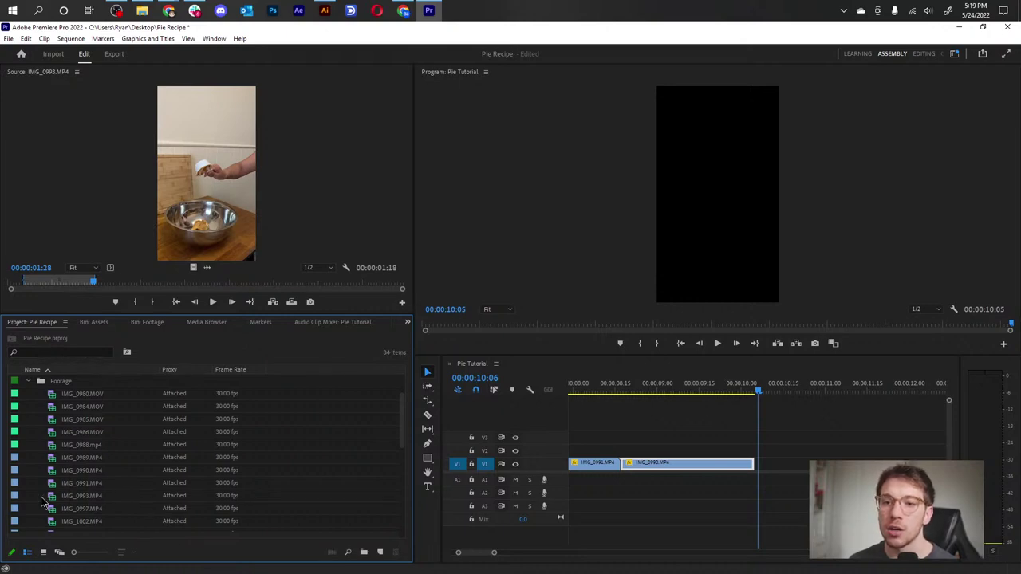
double_click(44, 502)
key("Escape")
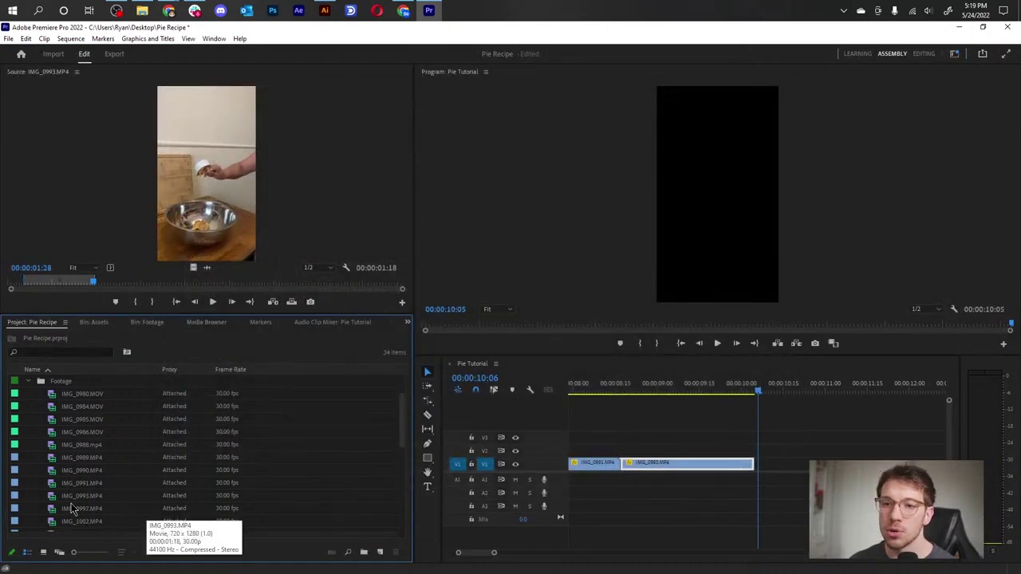
- Open the IMG_0993.MP4 source footage from the Footage bin and check its frame at 00:00:01:25
left_click(68, 499)
double_click(56, 497)
left_click_drag(93, 281, 90, 282)
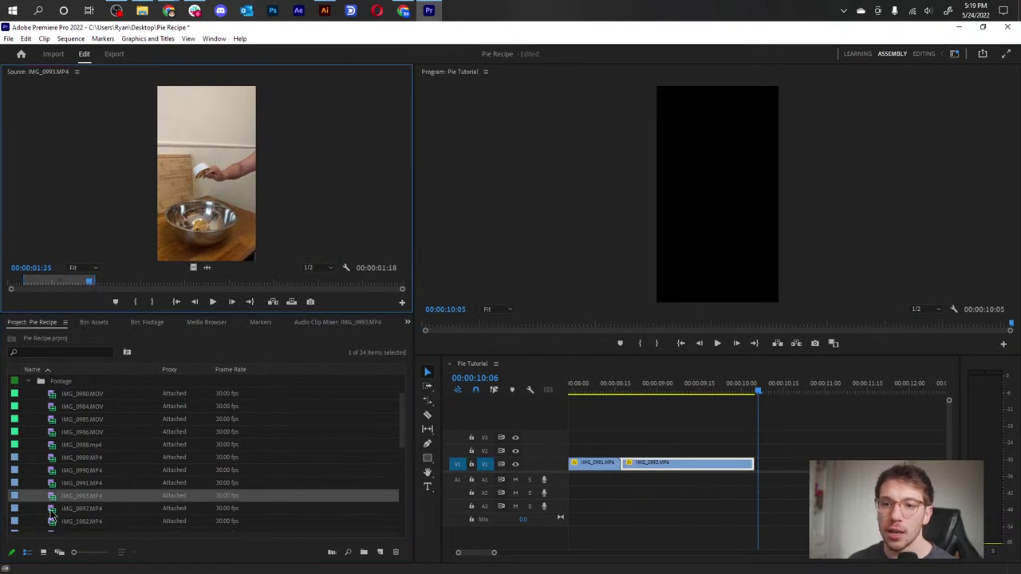
- Open the IMG_0997.MP4 footage and set its in point at about 00:00:00:25, as the hands reach for the bottle
double_click(50, 509)
left_click_drag(46, 285, 147, 303)
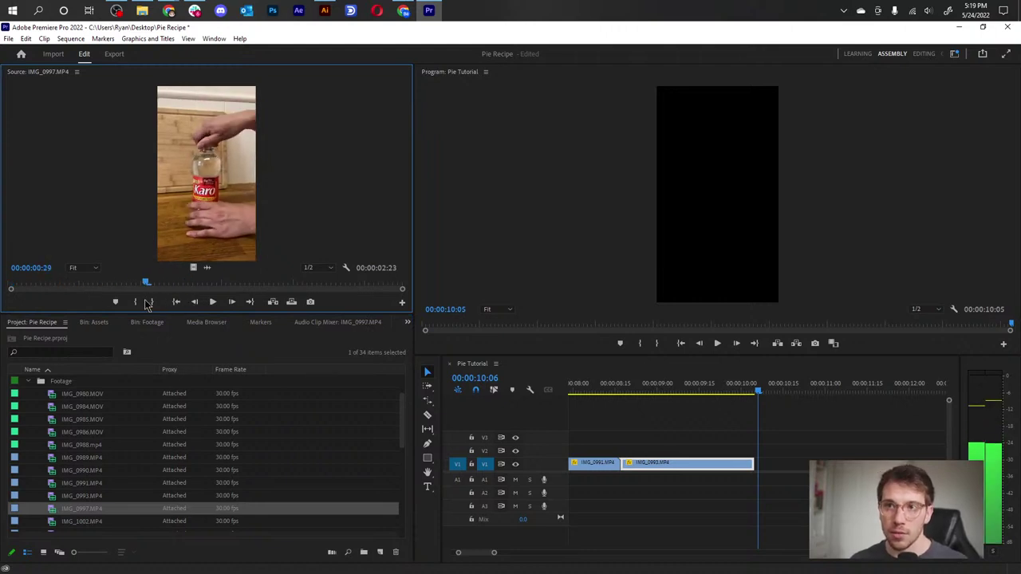
key("Left")
key("Left")
key("Left")
key("Left")
key("Left")
key("Left")
key("Left")
key("Left")
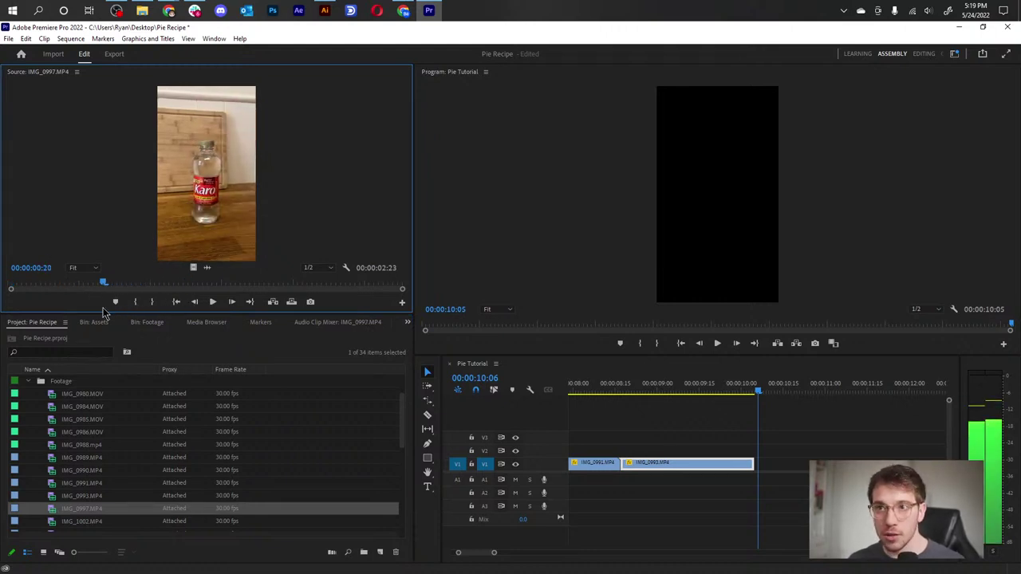
key("Right")
key("Right")
key("Right")
key("Right")
left_click(135, 302)
- Set IMG_0997.MP4's out point at 00:00:01:09 and add the clip to the sequence, flush against the IMG_0993.MP4 clip
left_click_drag(126, 287, 193, 295)
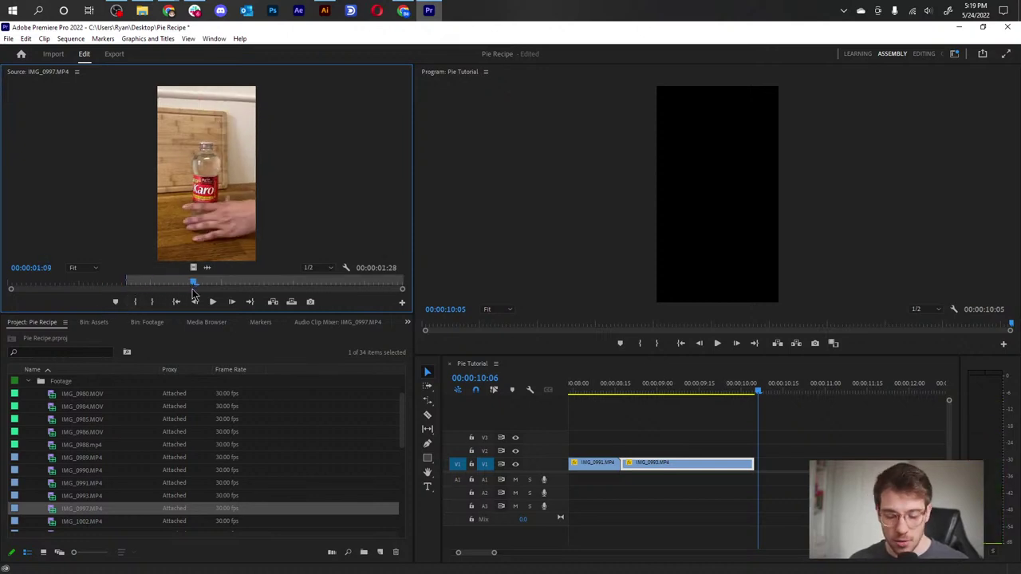
key("o")
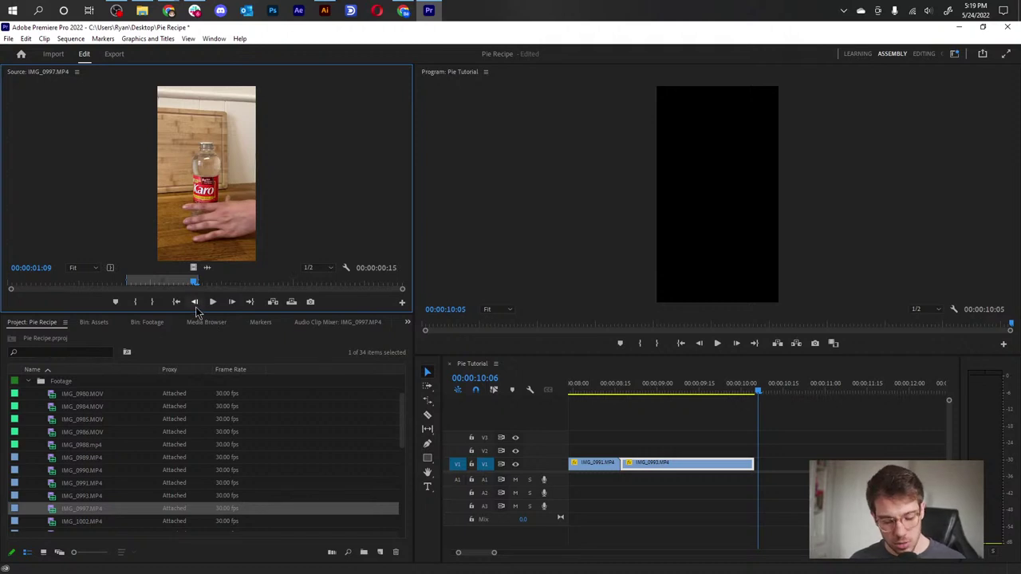
key("comma")
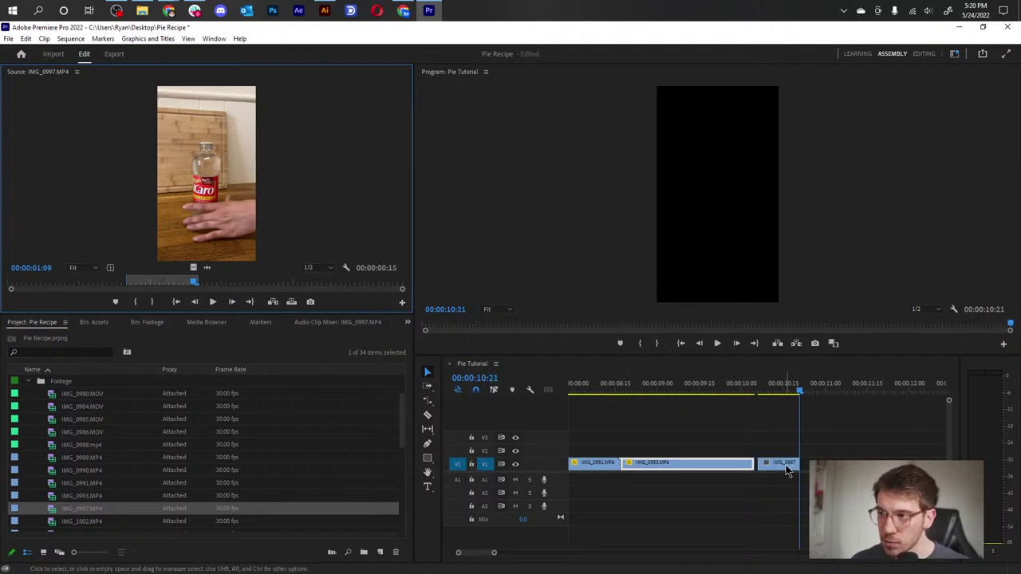
left_click_drag(760, 463, 763, 463)
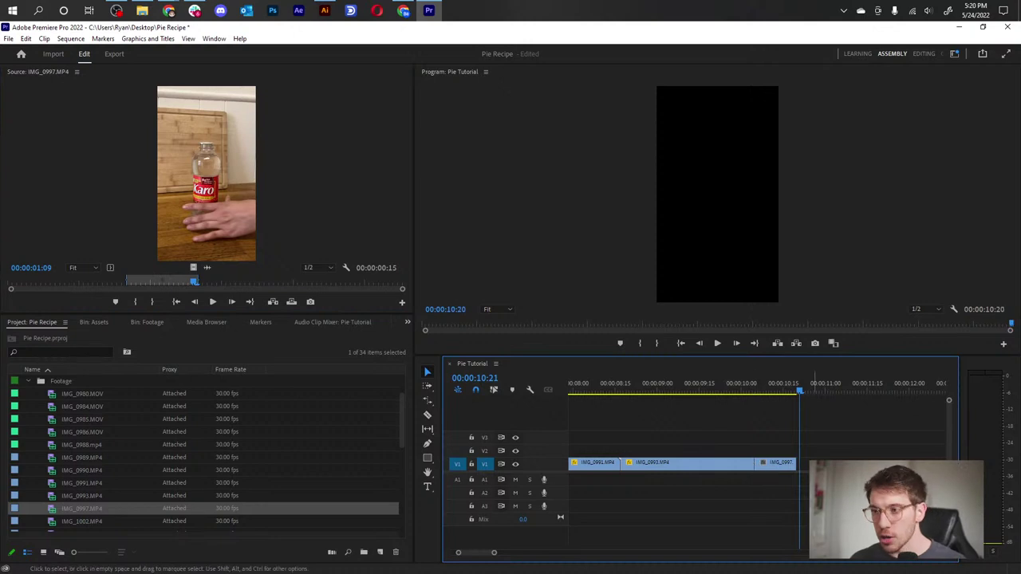
- Open the IMG_1002.MP4 footage and mark a 13-frame range ending at 00:00:00:29
scroll(79, 511, "down", 1)
left_click(75, 512)
double_click(77, 515)
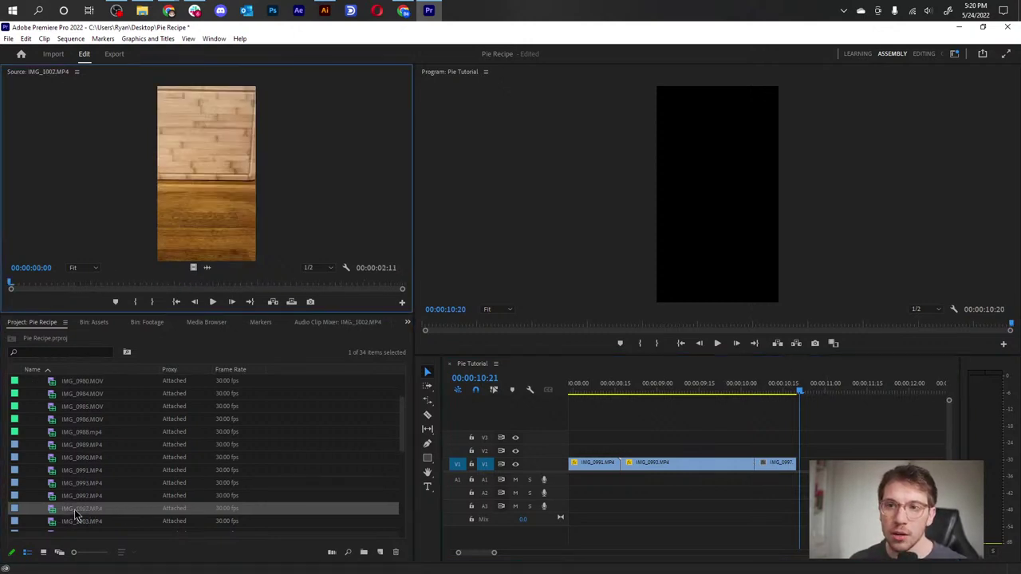
left_click_drag(40, 285, 173, 290)
key("i")
key("o")
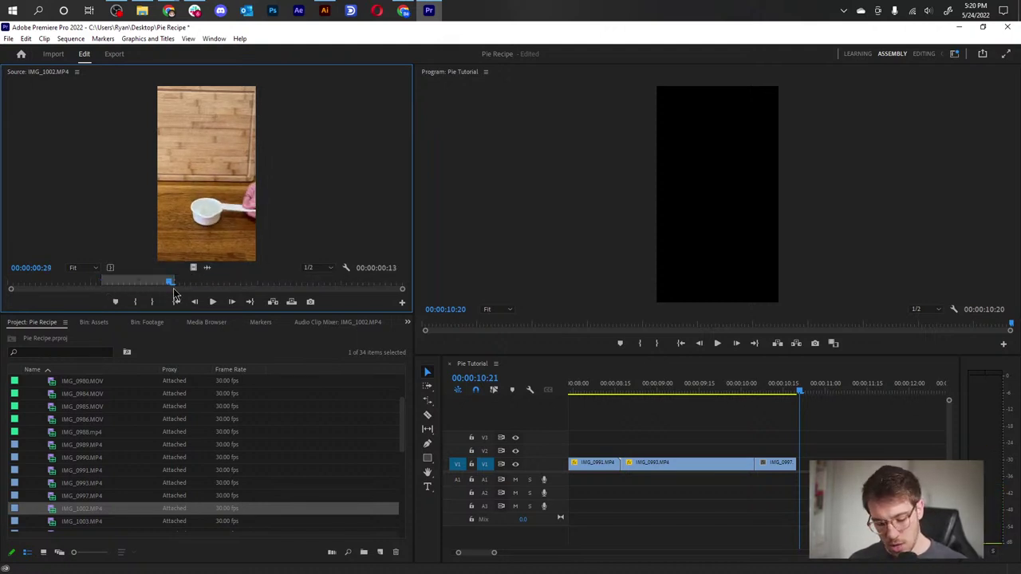
- Add the marked IMG_1002.MP4 range directly after the IMG_0997.MP4 clip without a gap and put the playhead at 00:00:11:03
key(".")
left_click(799, 467)
left_click(834, 399)
key("Left")
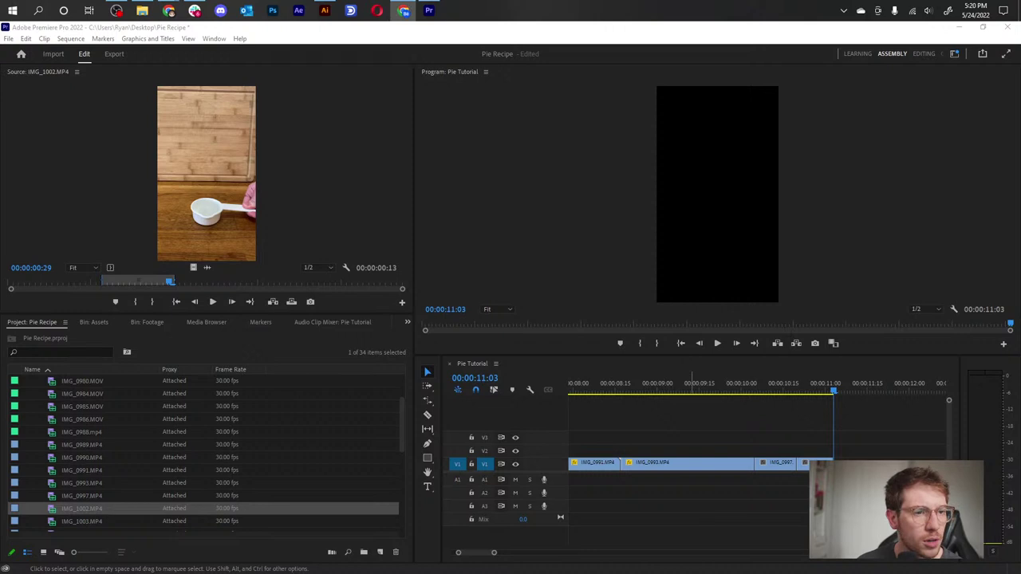
- Open the IMG_1003.MP4 footage and mark its range from 00:00:01:14 to 00:00:06:13
left_click(90, 523)
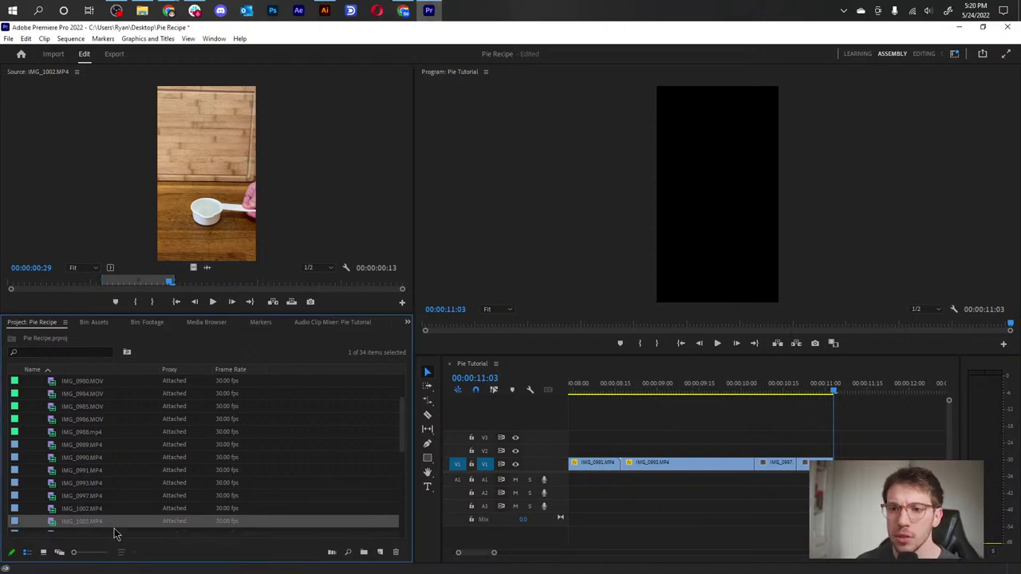
double_click(51, 524)
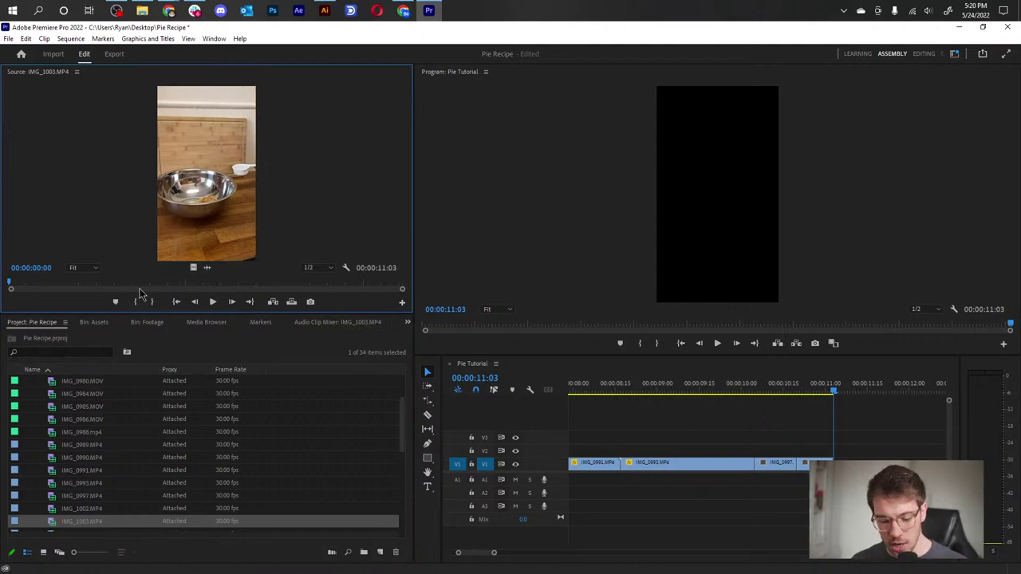
key("space")
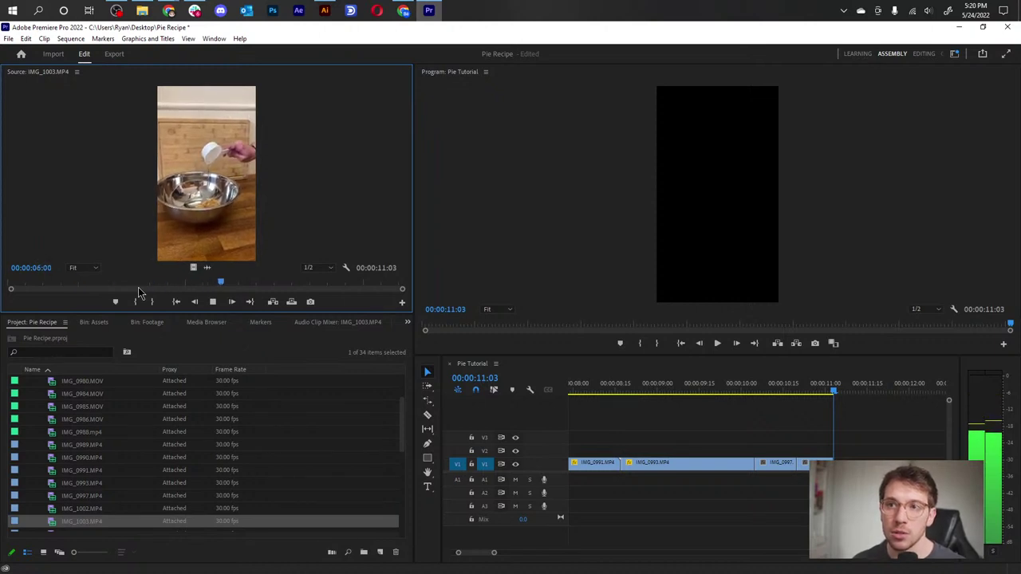
left_click(237, 288)
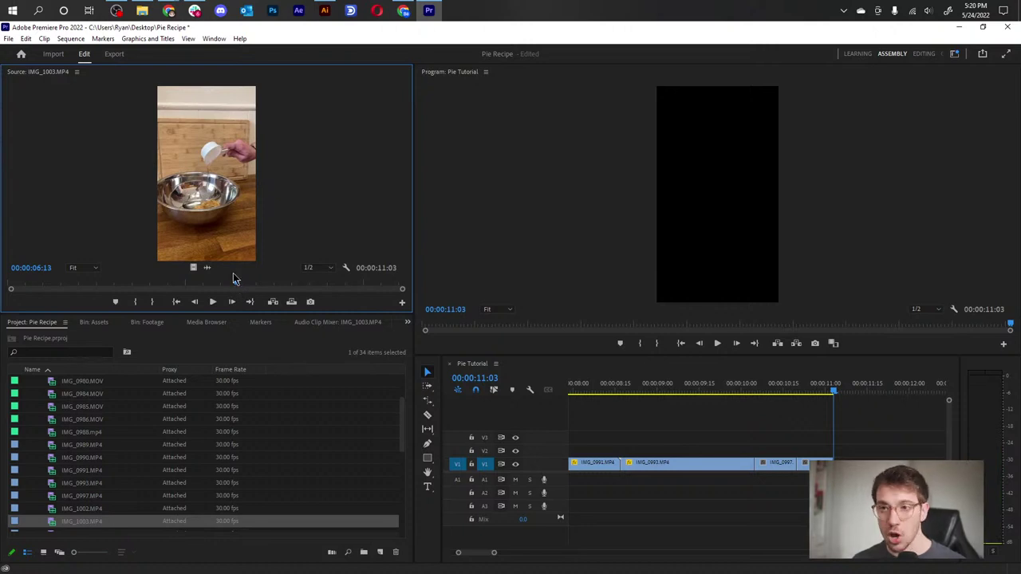
key("o")
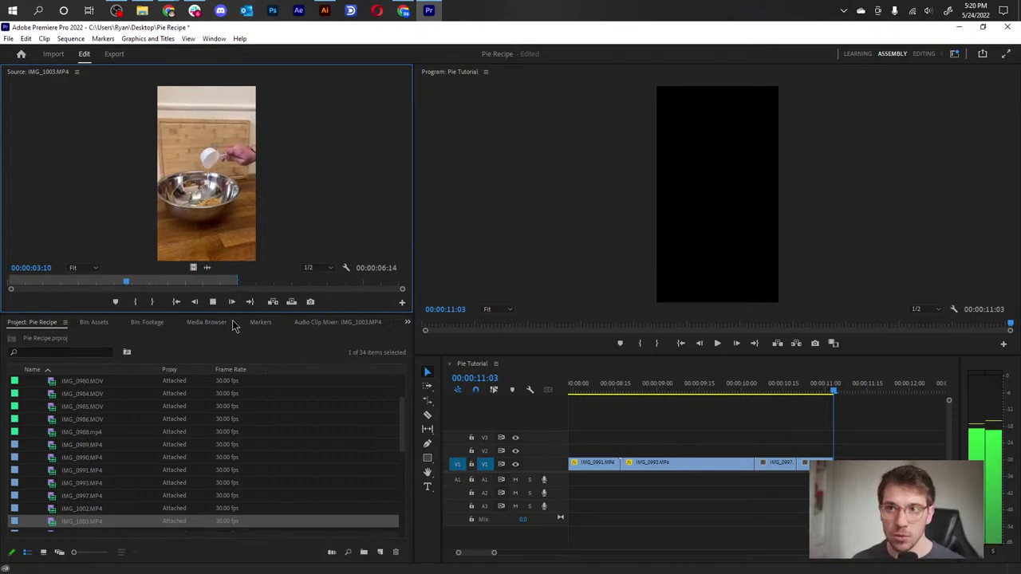
key("k")
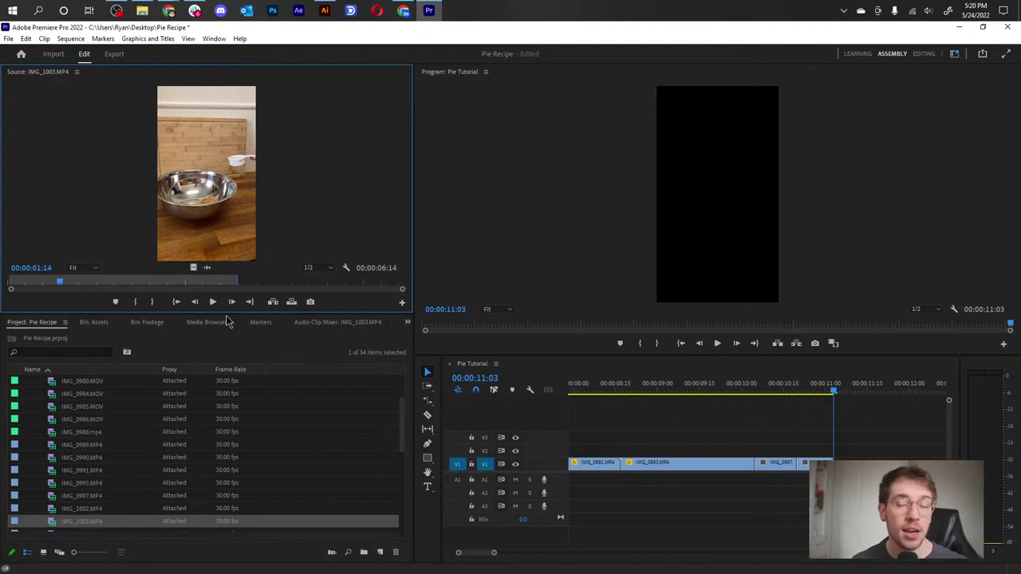
key("i")
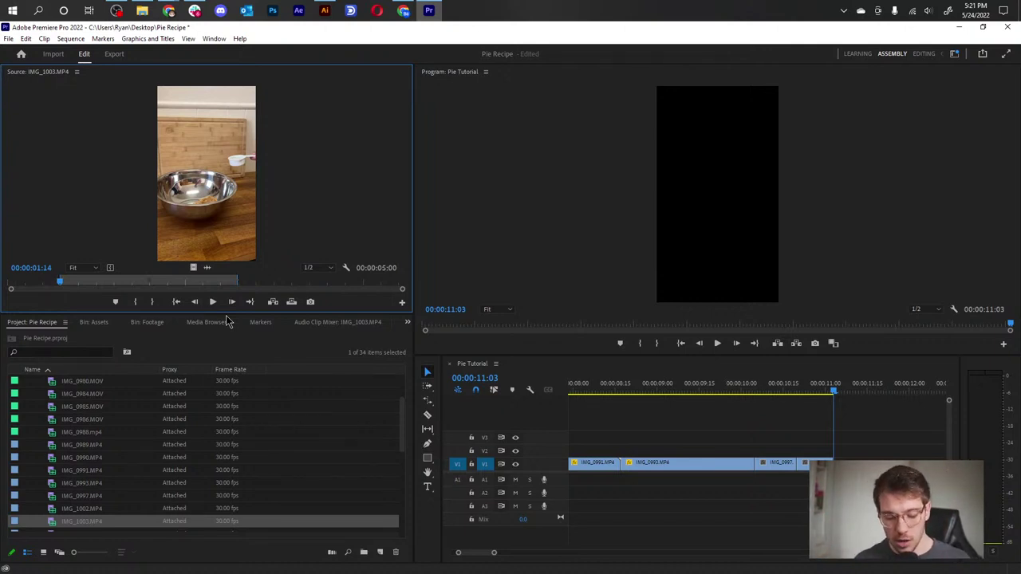
- Move IMG_1003.MP4's out point to 00:00:04:01 and add the marked range to the sequence at 00:00:11:03
key("space")
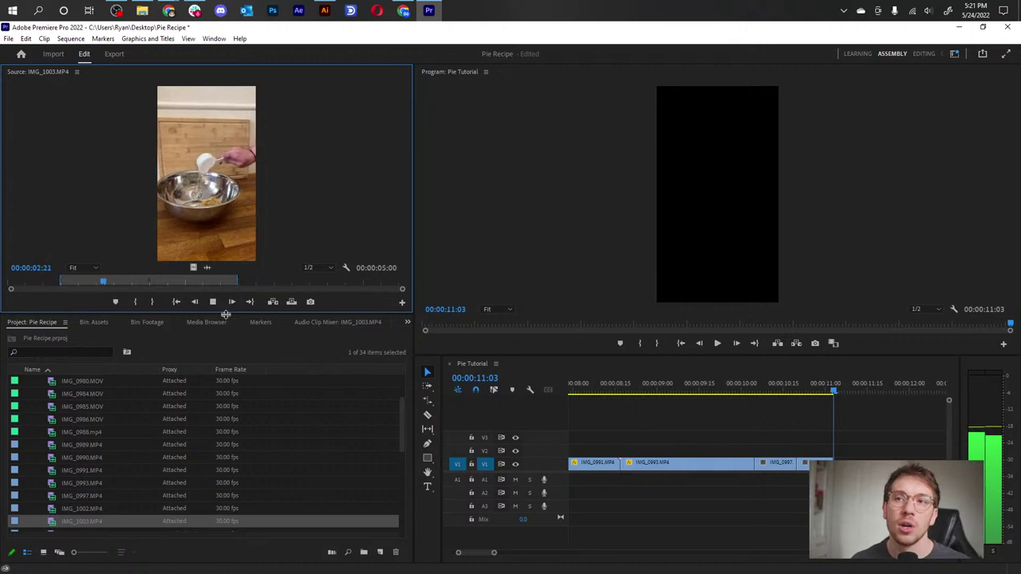
key("space")
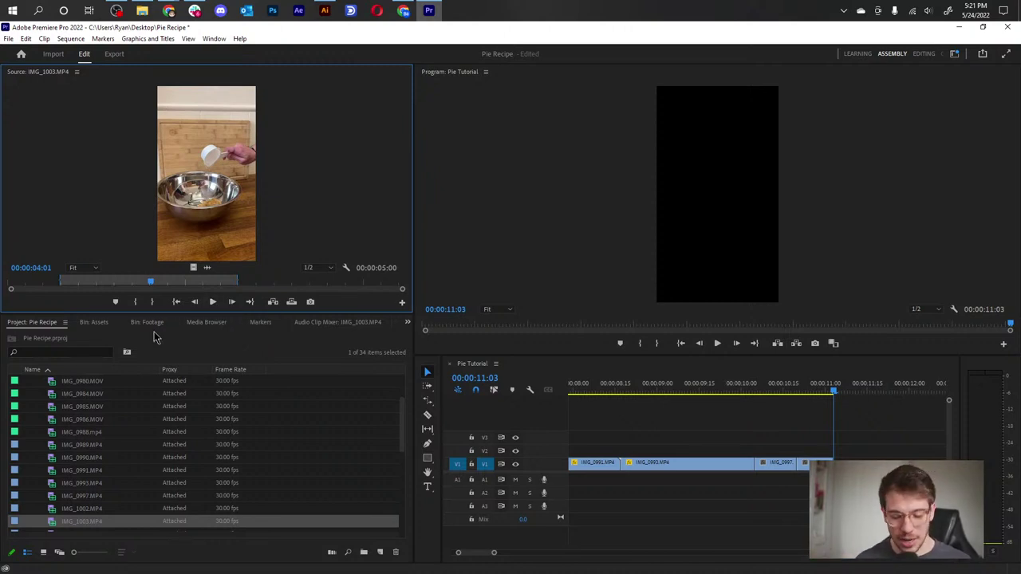
key("o")
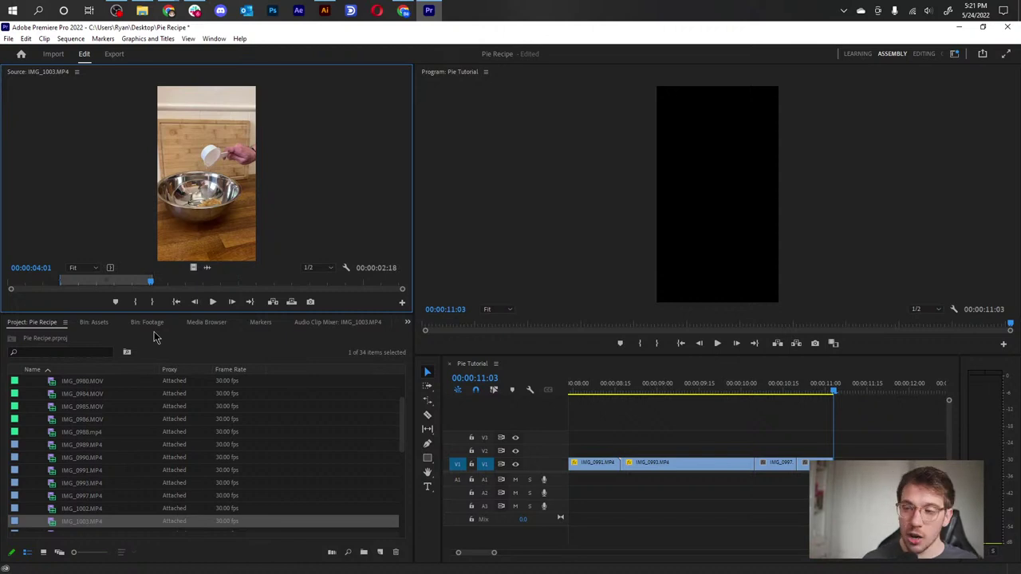
key(".")
- Mark IMG_1006.MP4 from about 00:00:02:05 to 00:00:04:24, showing the bag on the table, and append it after the IMG_1003.MP4 clip
scroll(135, 471, "down", 3)
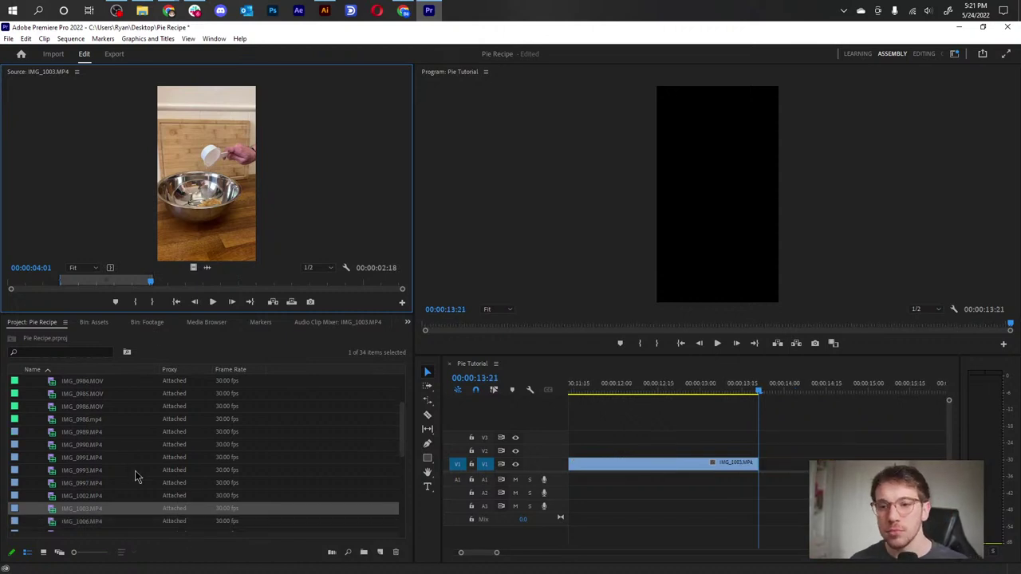
double_click(94, 448)
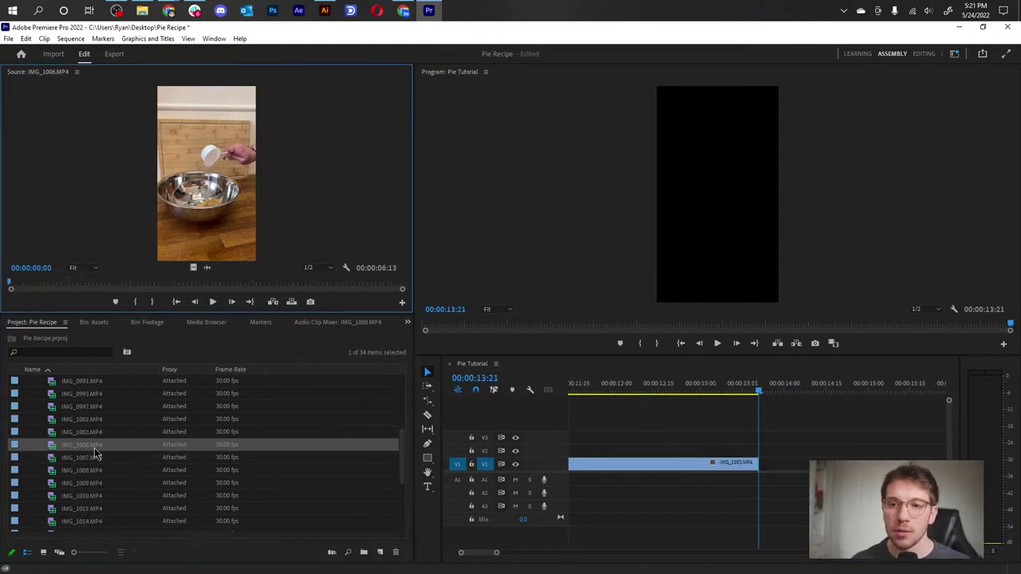
left_click(29, 285)
left_click_drag(30, 288, 308, 287)
left_click(134, 302)
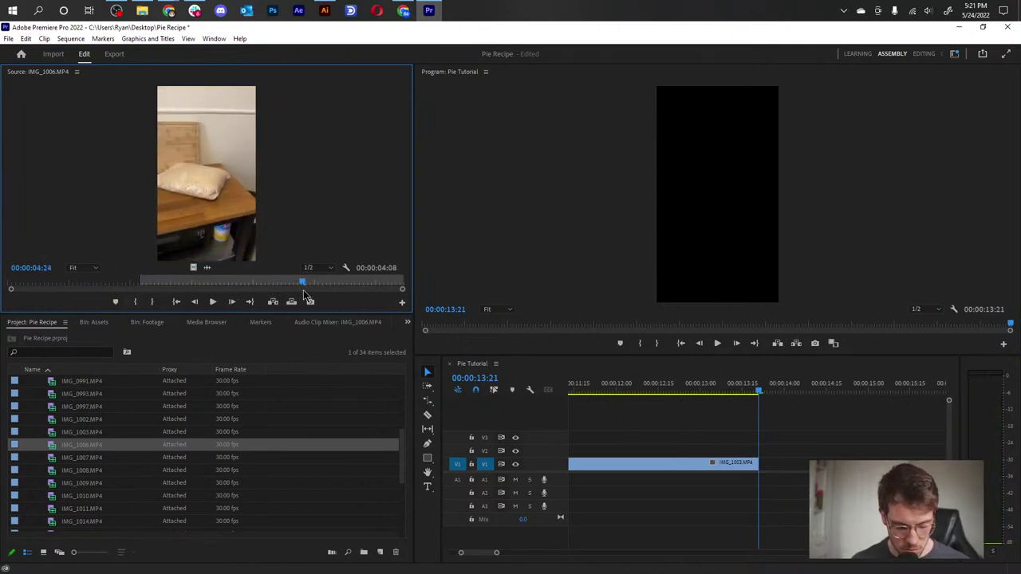
key("o")
key("period")
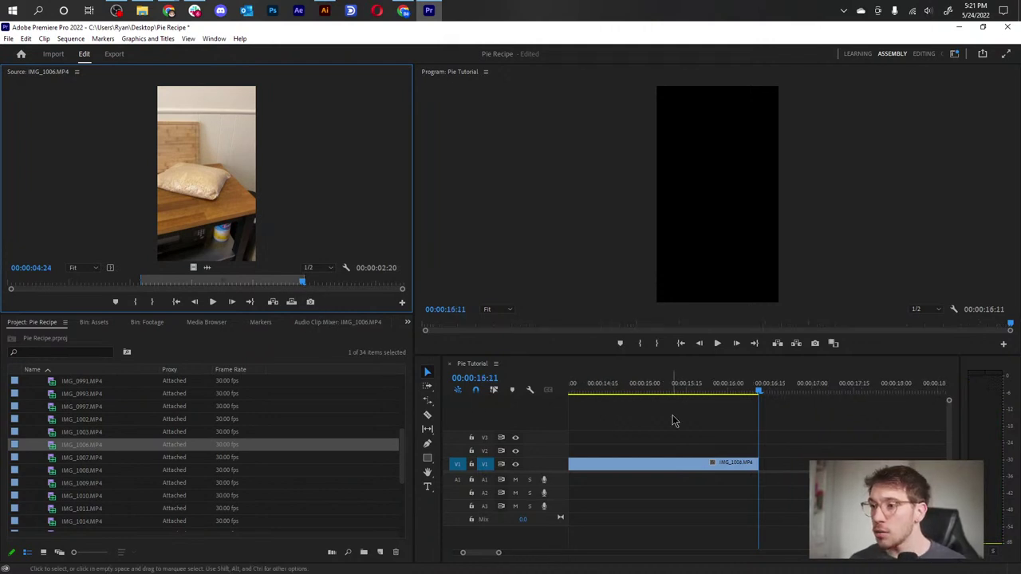
- Paste only the copied Motion attributes onto the IMG_1003.MP4 and IMG_1006.MP4 clips, leaving out Opacity and Time Remapping
left_click(728, 386)
scroll(685, 399, "down", 6)
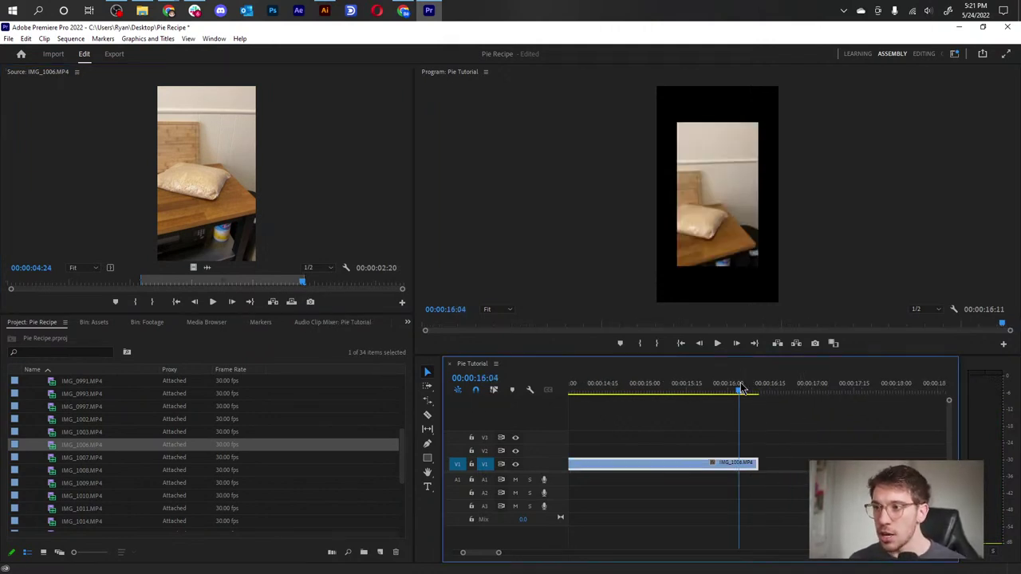
scroll(685, 399, "up", 3)
left_click_drag(685, 399, 737, 401)
key("l")
key("l")
key("l")
key("j")
key("k")
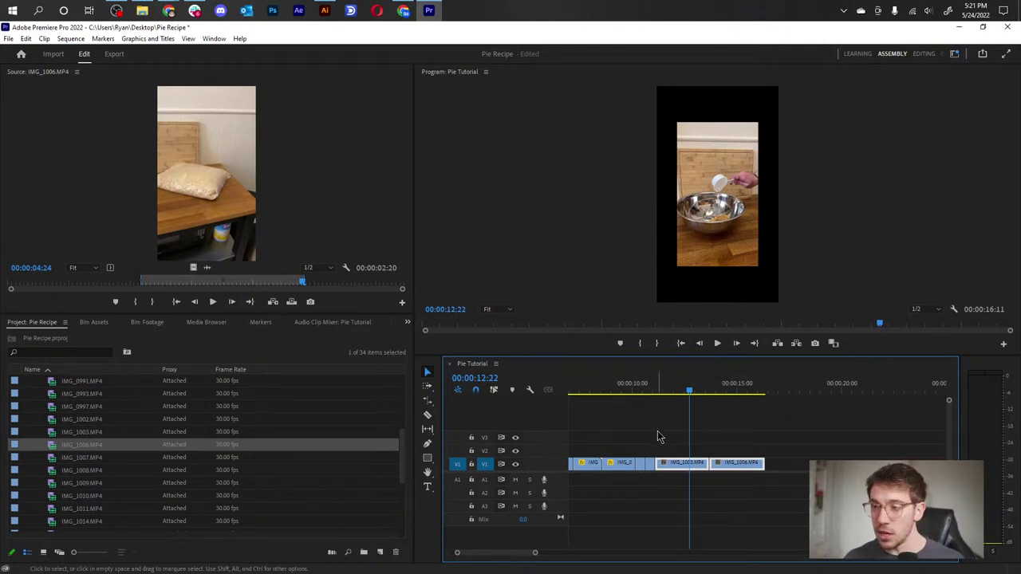
key("ctrl+alt+v")
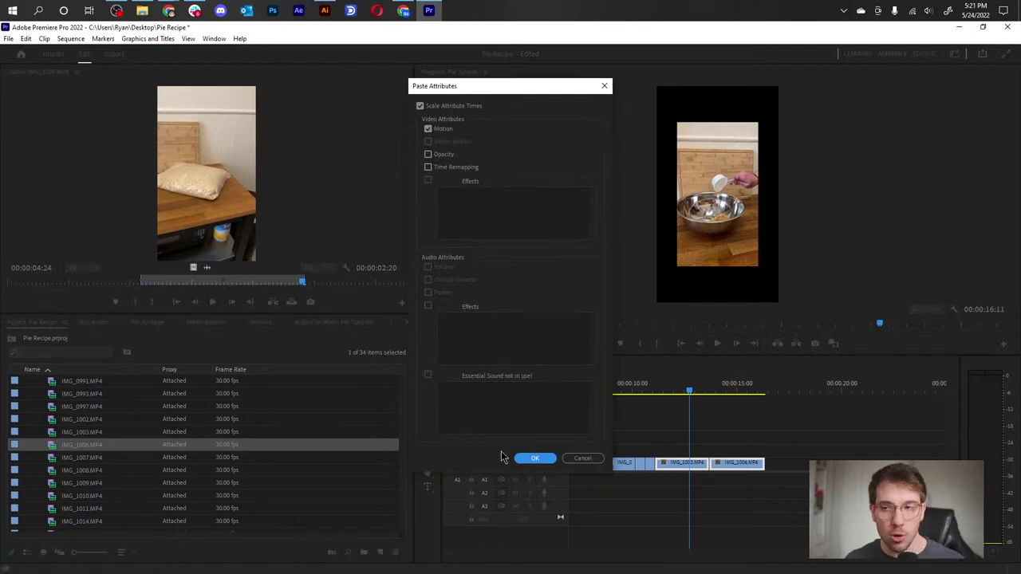
left_click(548, 465)
- Paste only the copied Motion attributes onto the two short clips between 00:00:10:07 and the IMG_1003.MP4 clip
left_click_drag(702, 389, 636, 391)
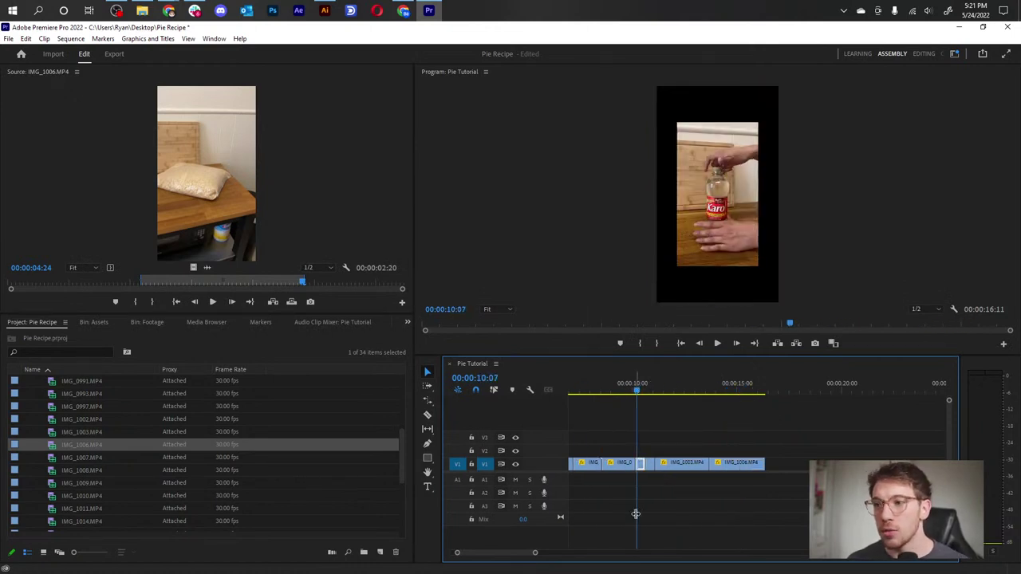
left_click_drag(635, 471, 636, 471)
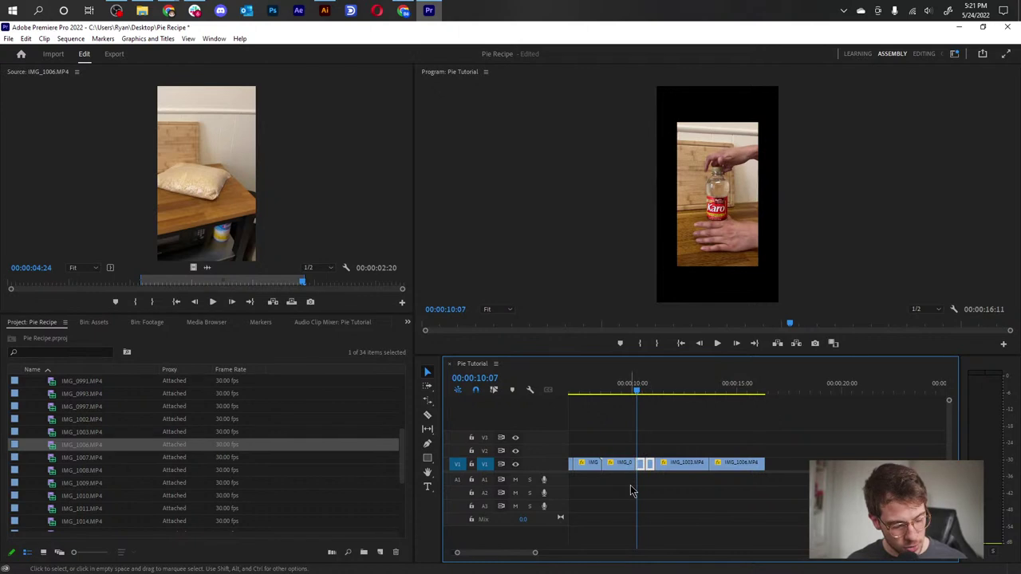
key("ctrl+alt+v")
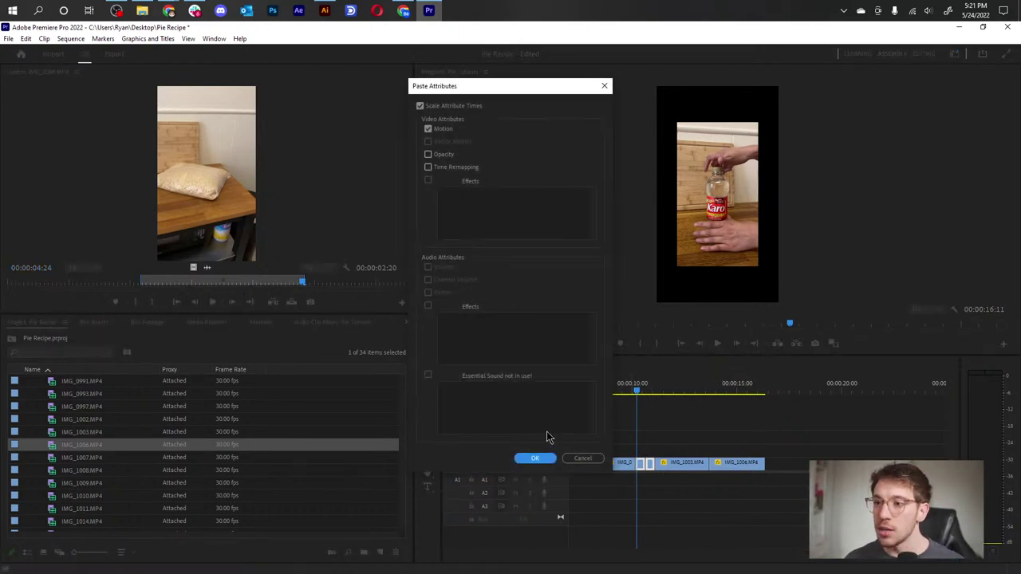
left_click(537, 459)
left_click_drag(602, 384, 738, 422)
- Open the IMG_1007.MP4 footage and mark its range from about 00:00:01:01 to 00:00:01:21, ending on the filled measuring cup
scroll(736, 415, "down", 4)
scroll(736, 415, "up", 3)
scroll(735, 415, "down", 1)
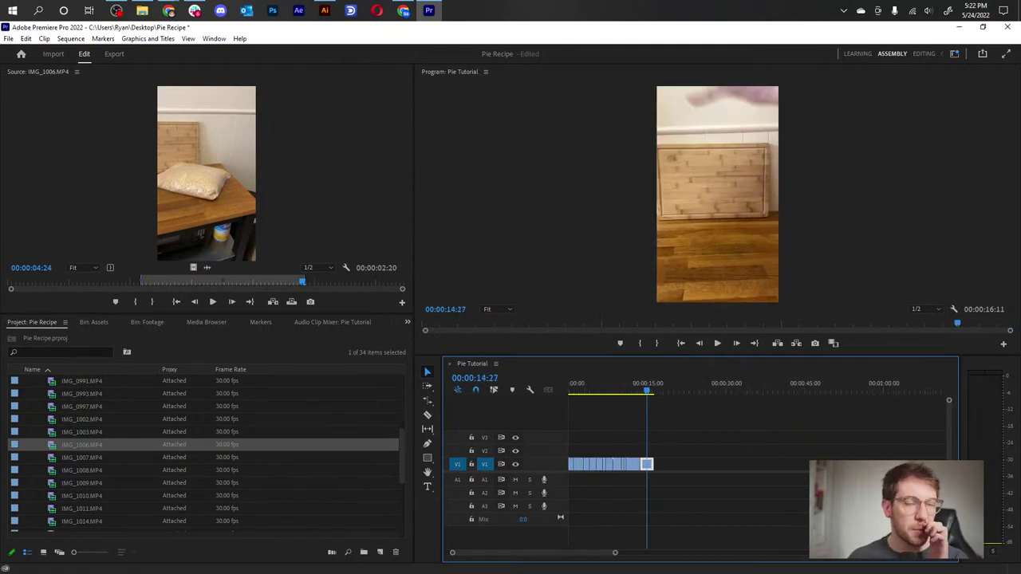
scroll(175, 455, "down", 1)
left_click(120, 447)
left_click(121, 445)
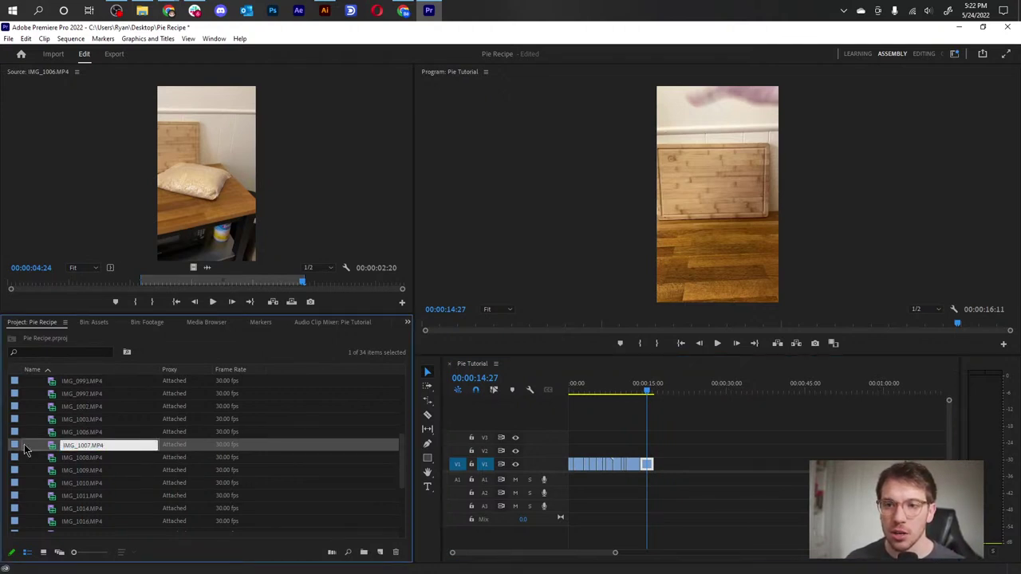
double_click(50, 448)
left_click_drag(8, 294, 245, 285)
key("Left")
key("Left")
key("Left")
key("Left")
key("Left")
key("Left")
key("Left")
key("i")
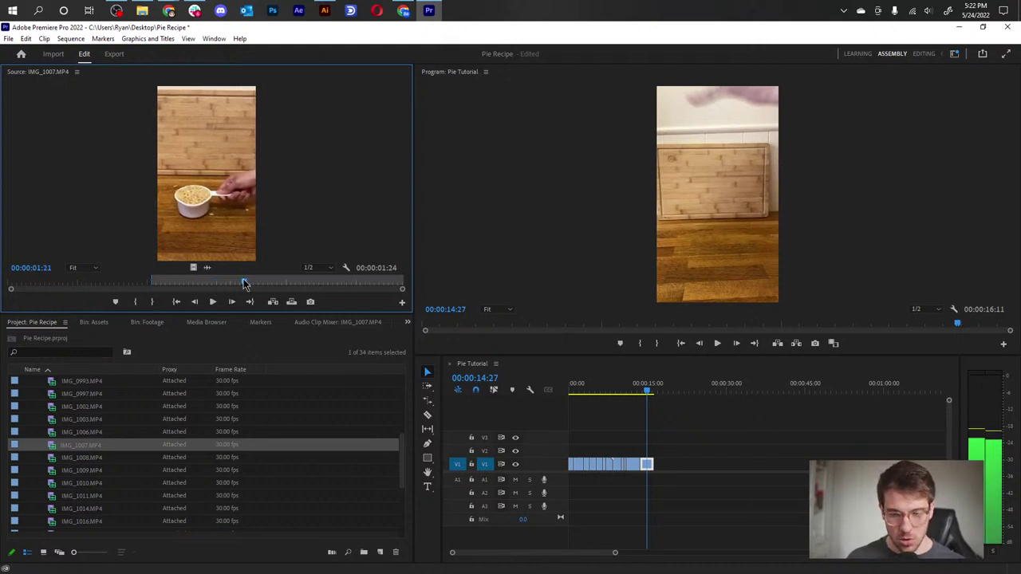
key("o")
- Try to add the marked IMG_1007.MP4 range at 00:00:14:27, inside the IMG_1006.MP4 clip, and undo the edit
key("period")
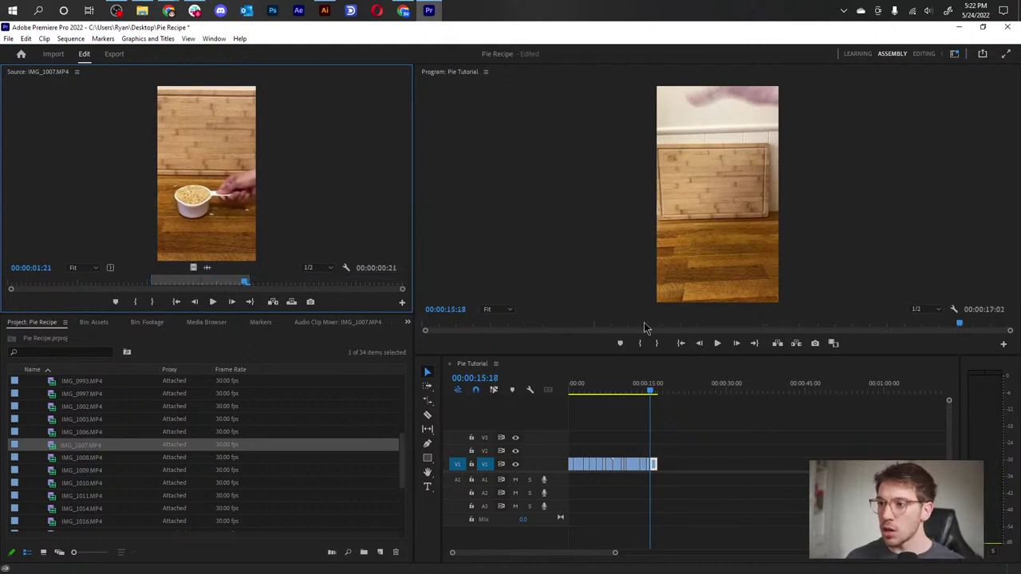
left_click(677, 456)
key("equal")
key("equal")
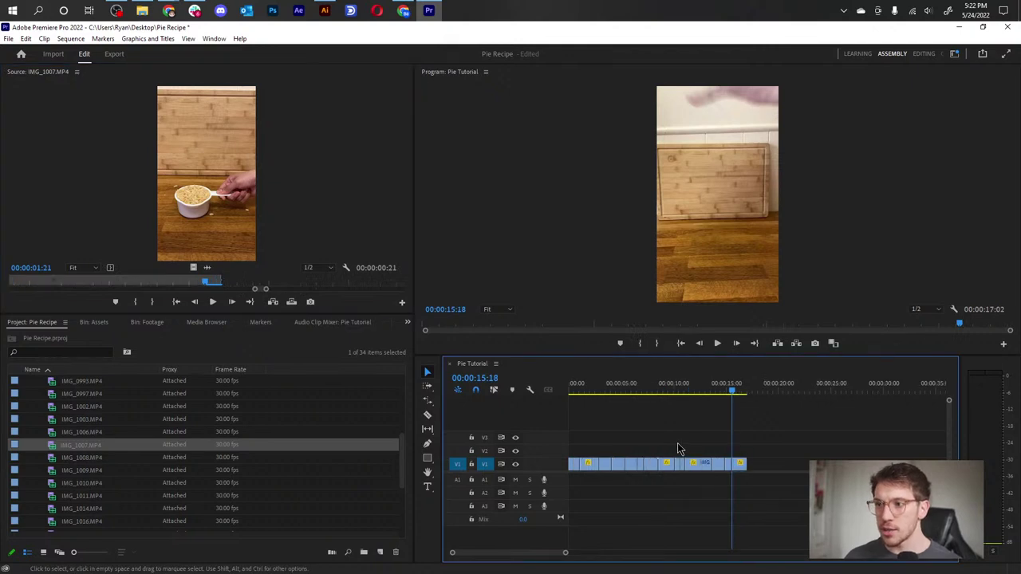
key("ctrl+z")
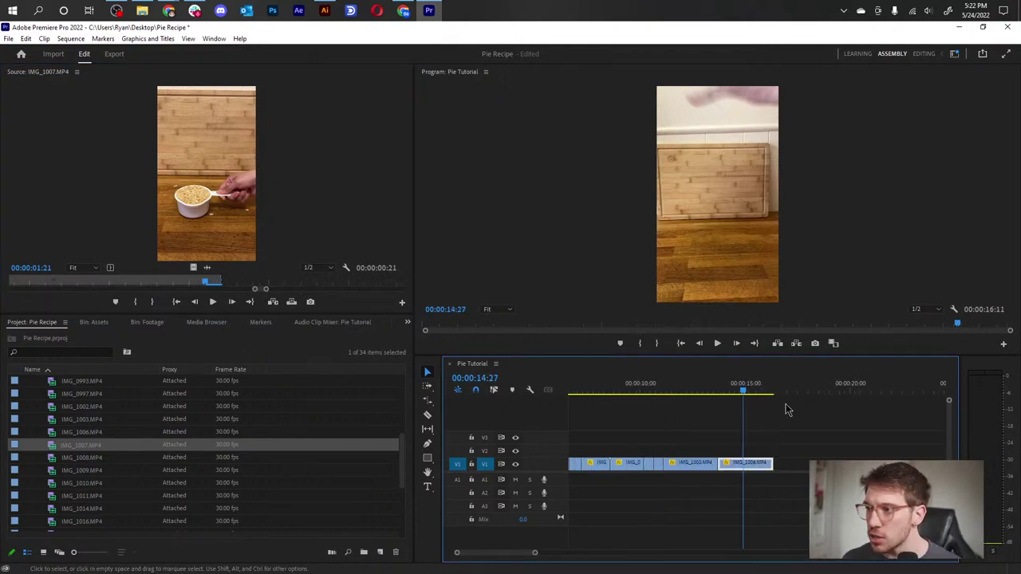
- Move IMG_1007.MP4's in point to 00:00:01:05 and add the marked range at the sequence end, 00:00:16:11
key("Down")
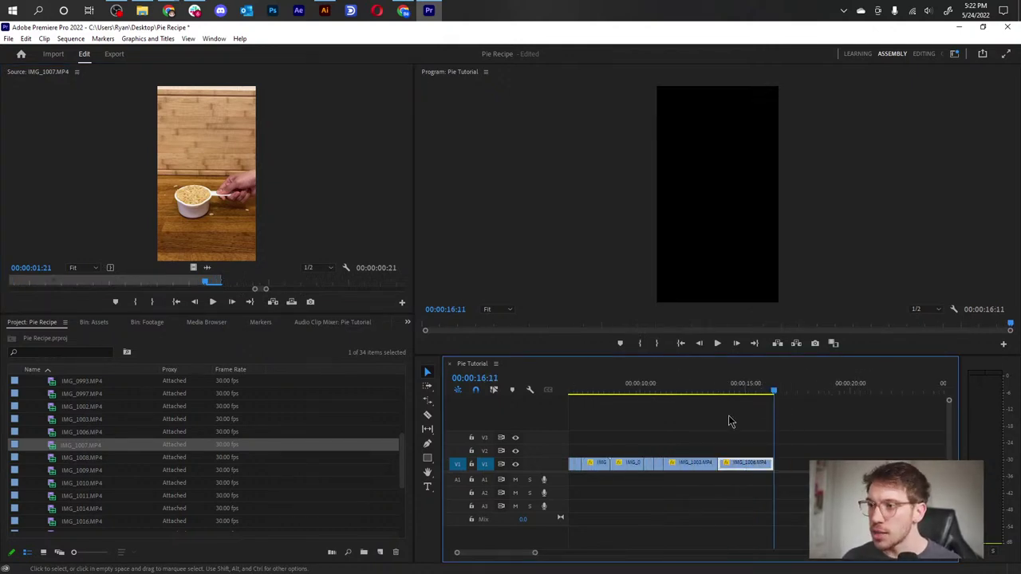
left_click(70, 448)
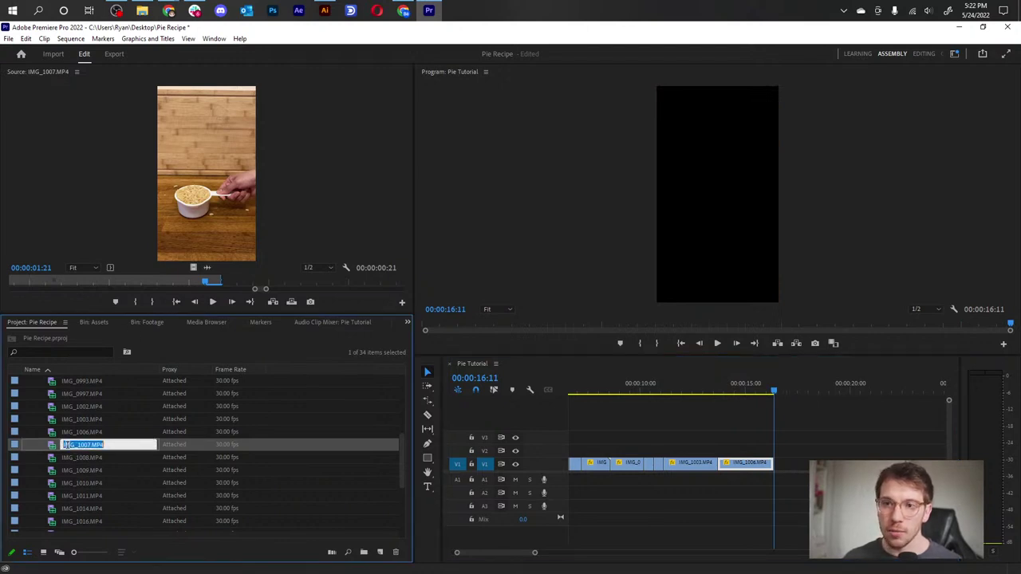
left_click(293, 164)
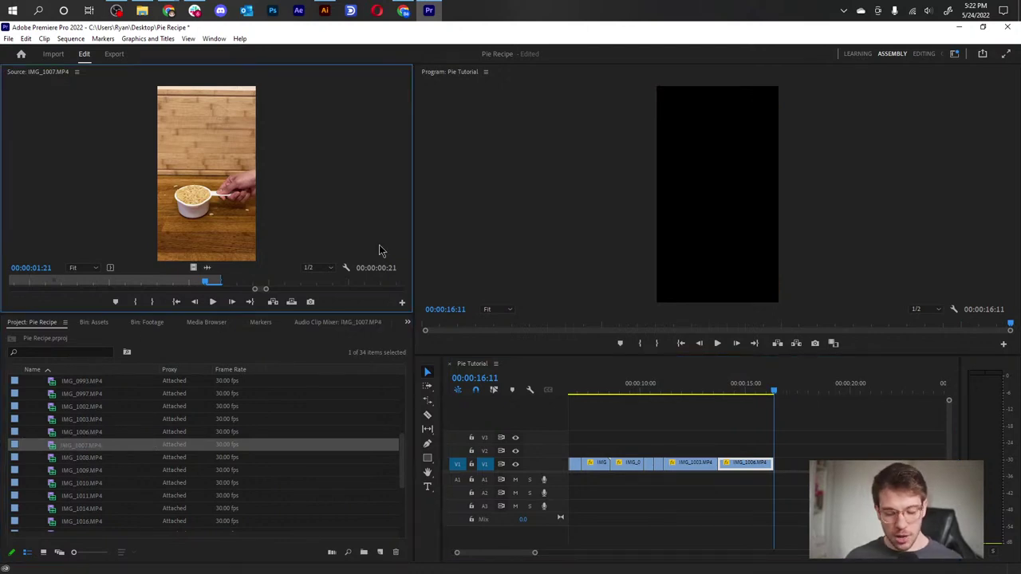
left_click_drag(154, 289, 229, 287)
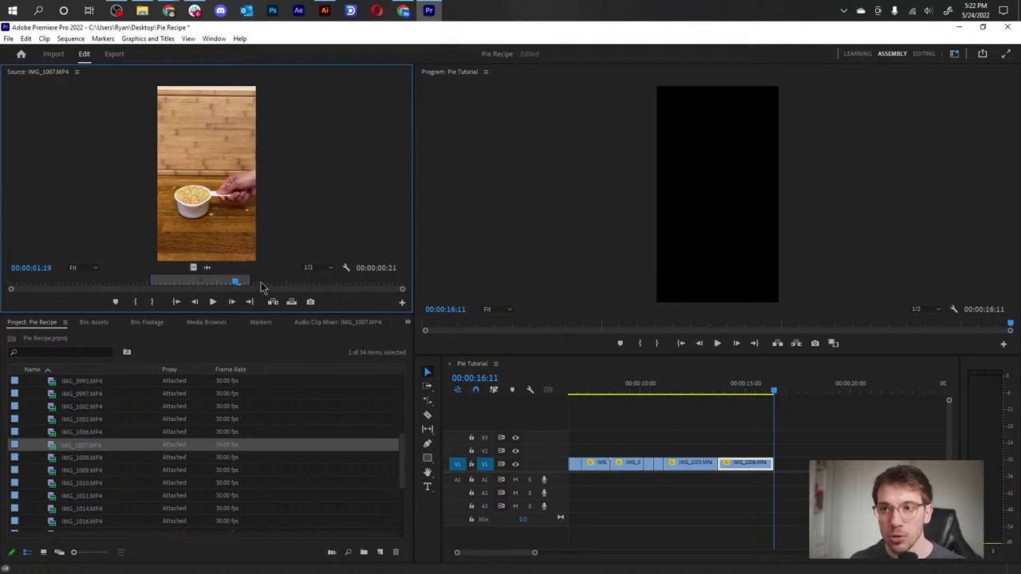
left_click_drag(236, 288, 169, 289)
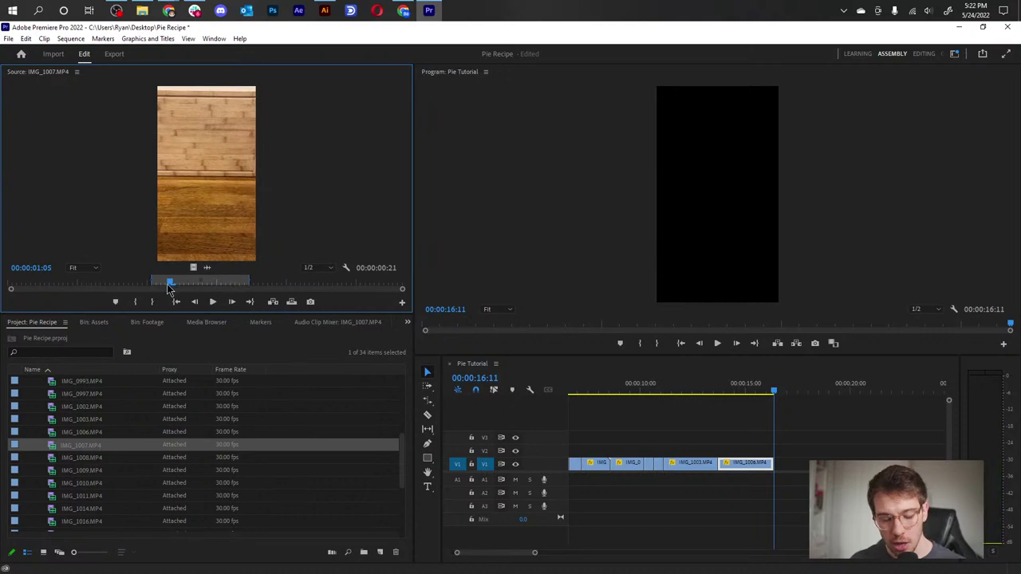
key(".")
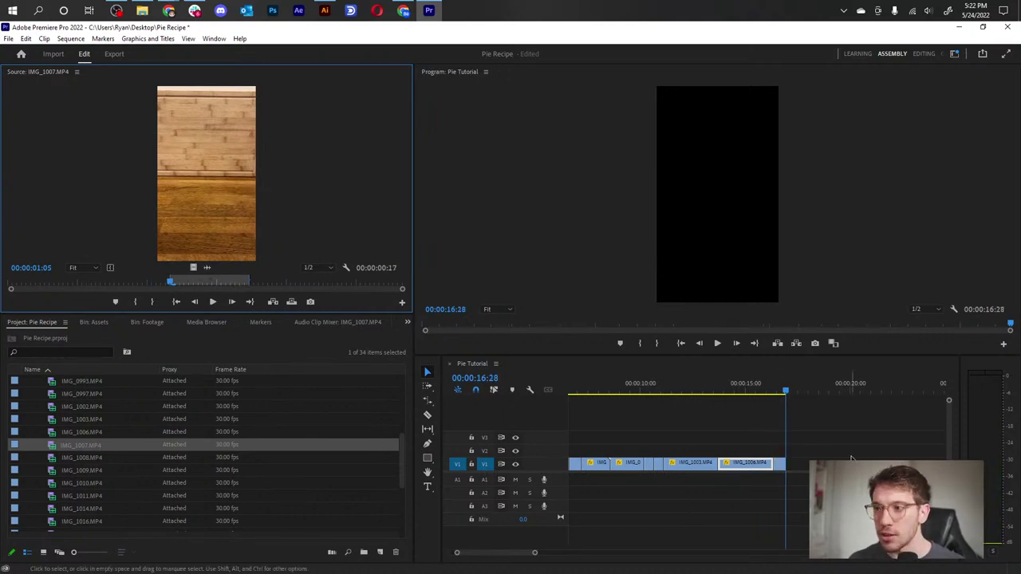
- Mark IMG_1008.MP4 from about 00:00:00:17 to 00:00:01:04 and append it after the IMG_1007.MP4 clip
left_click(51, 460)
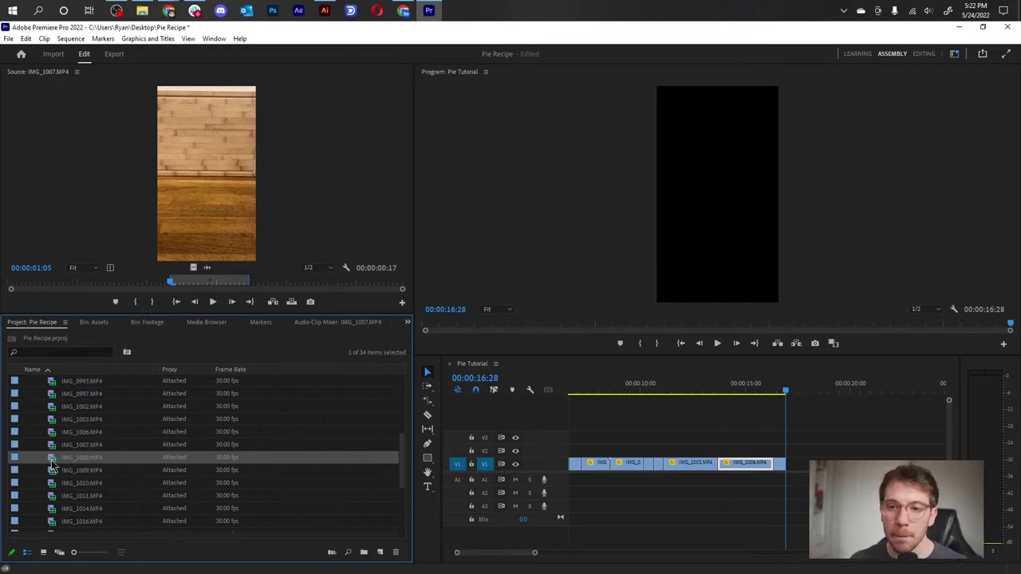
double_click(51, 460)
left_click_drag(15, 289, 206, 289)
key("i")
key("o")
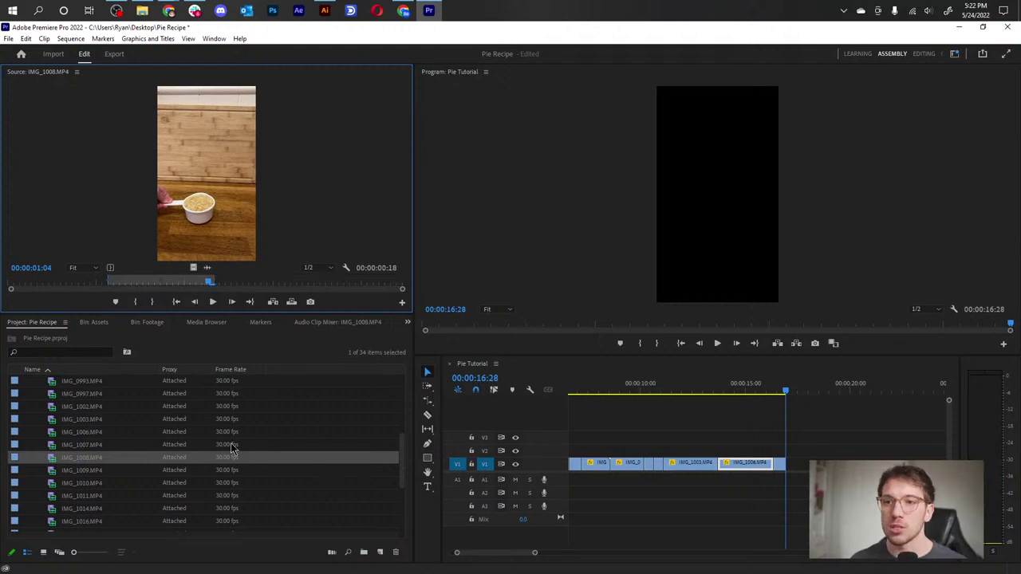
- Mark IMG_1009.MP4 from about 00:00:01:11 to 00:00:02:09, showing the cup over the bowl, and append it at 00:00:17:16
double_click(56, 472)
mouse_move(14, 289)
left_mouse_down()
mouse_move(271, 286)
mouse_move(165, 315)
mouse_move(194, 287)
mouse_move(271, 288)
left_mouse_up()
key("i")
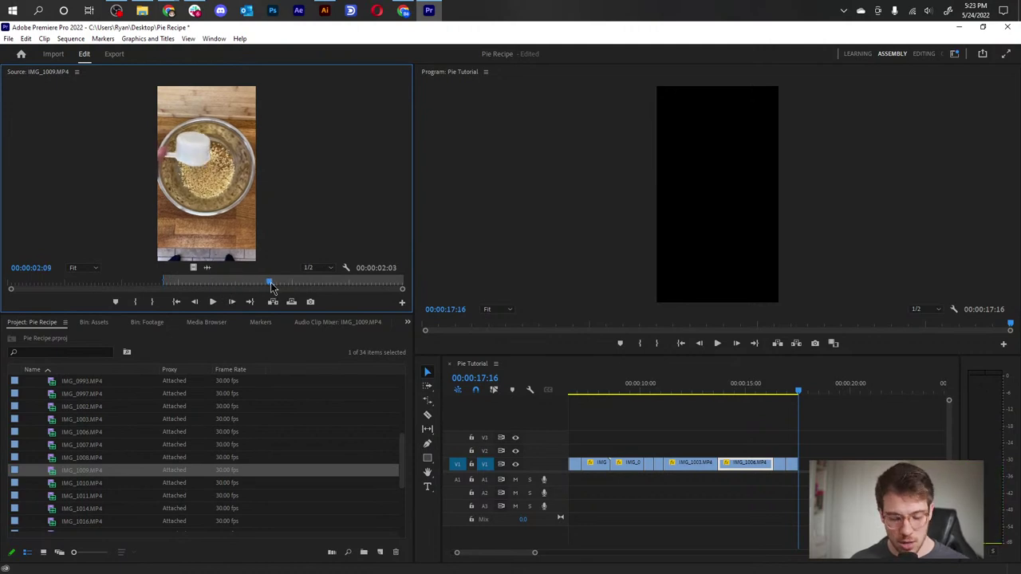
key("o")
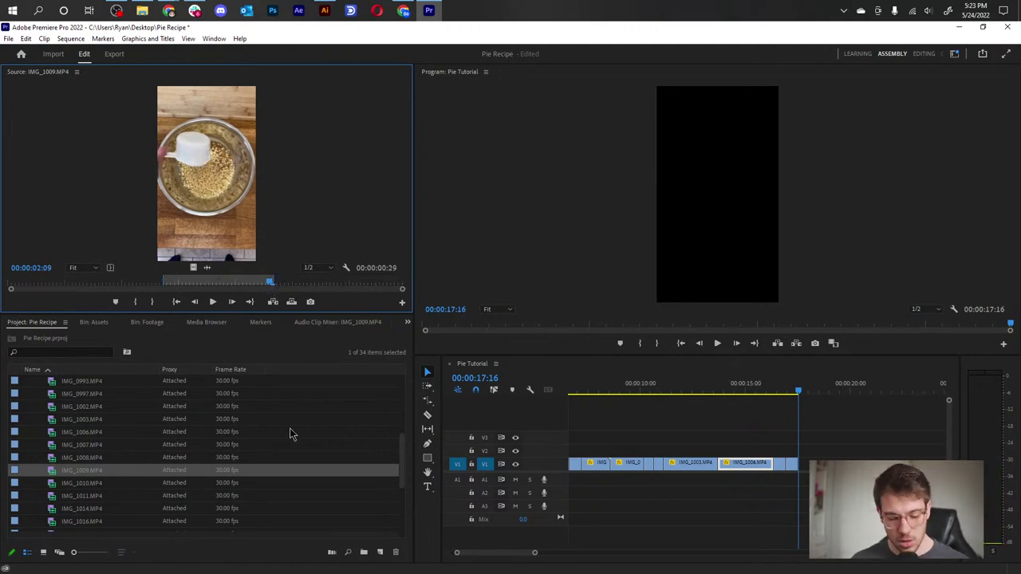
key("period")
- Mark IMG_1010.MP4 from about 00:00:01:04 to 00:00:01:29 and append it to the sequence at 00:00:18:15
double_click(48, 485)
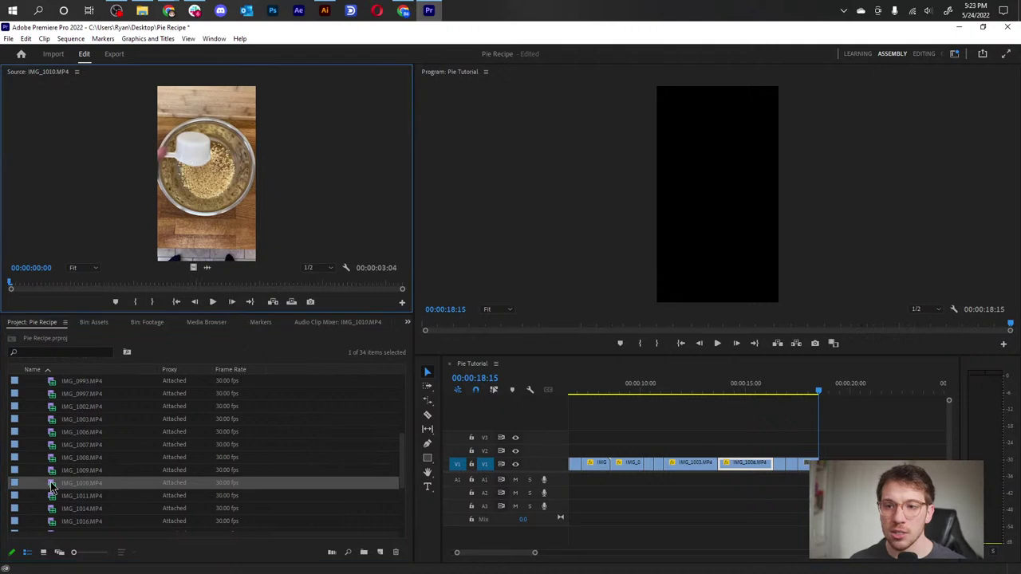
left_click_drag(25, 287, 254, 289)
key("i")
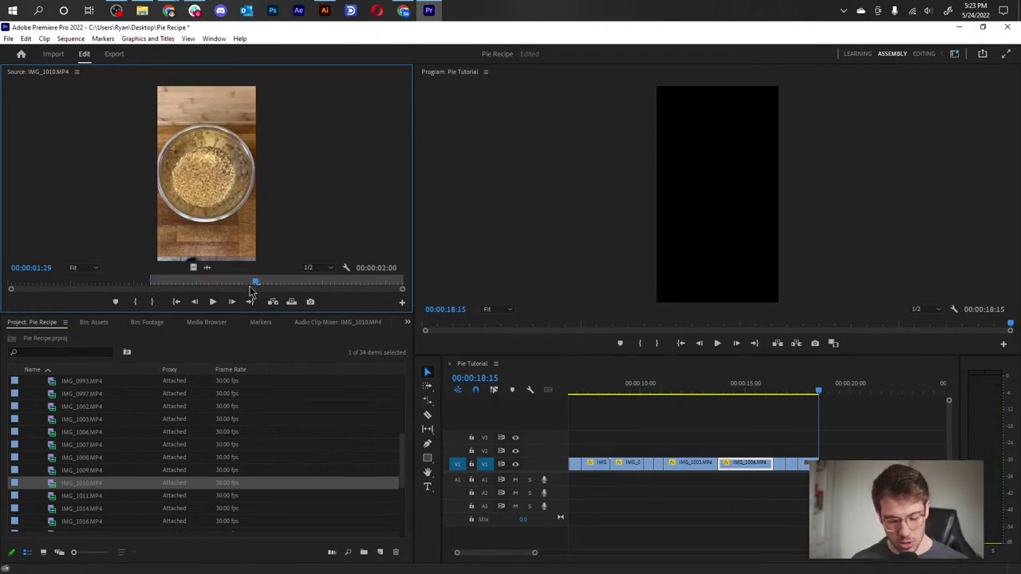
key("o")
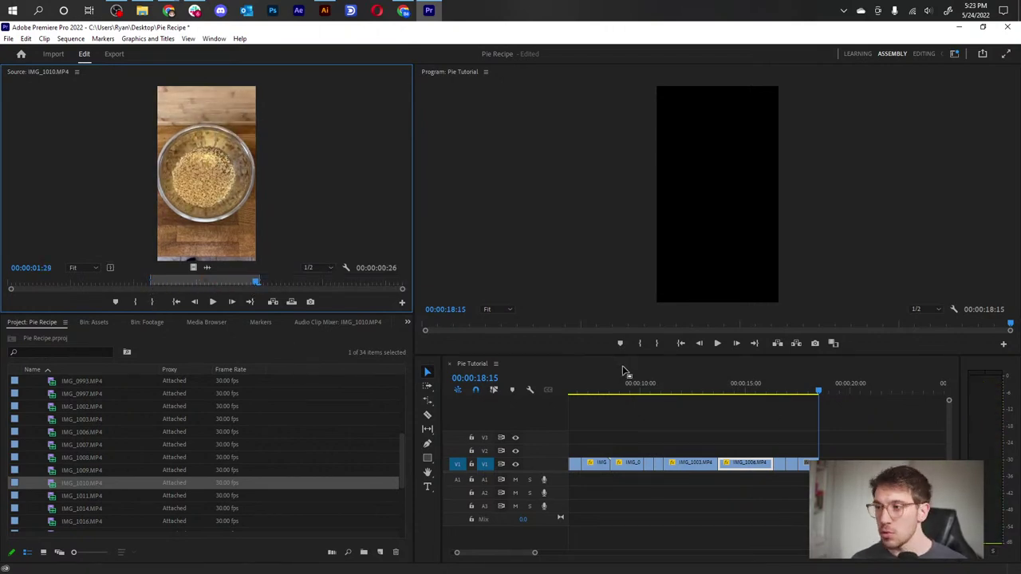
- Mark IMG_1011.MP4 from about 00:00:01:09 to 00:00:05:10, showing the hand mixing, append it at 00:00:19:11 and review the added clip
double_click(51, 496)
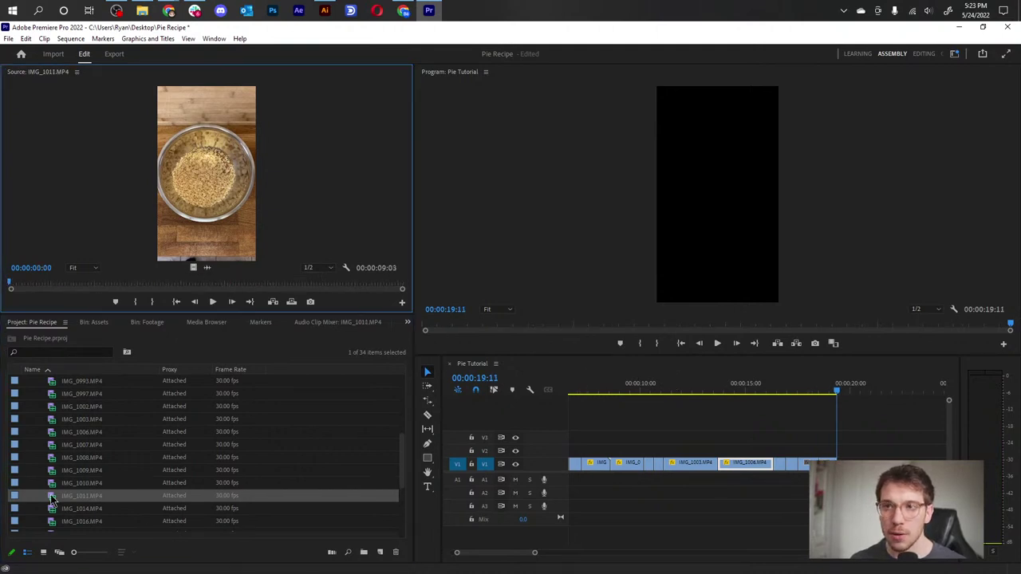
left_click_drag(16, 287, 238, 287)
key("i")
key("o")
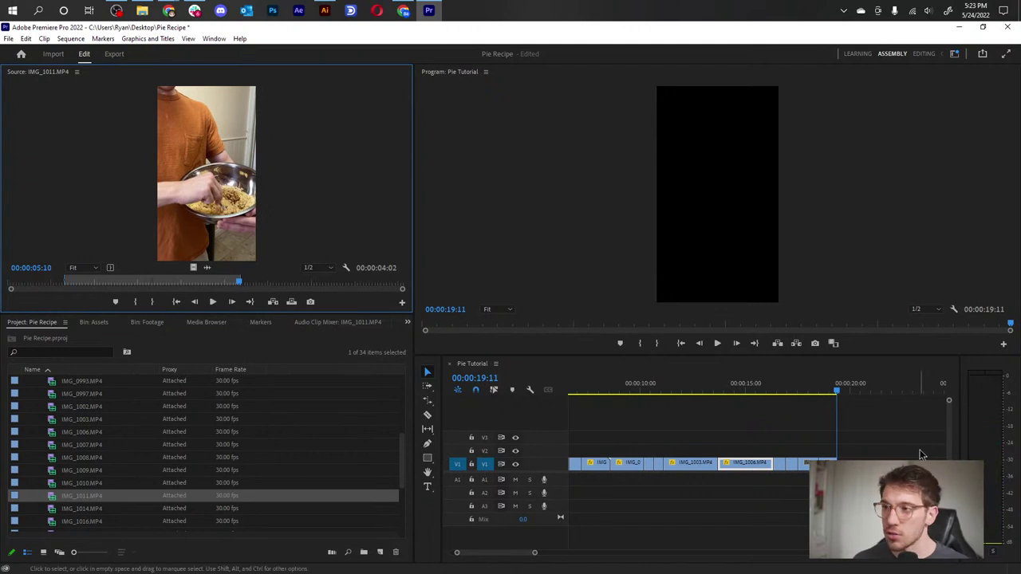
key(".")
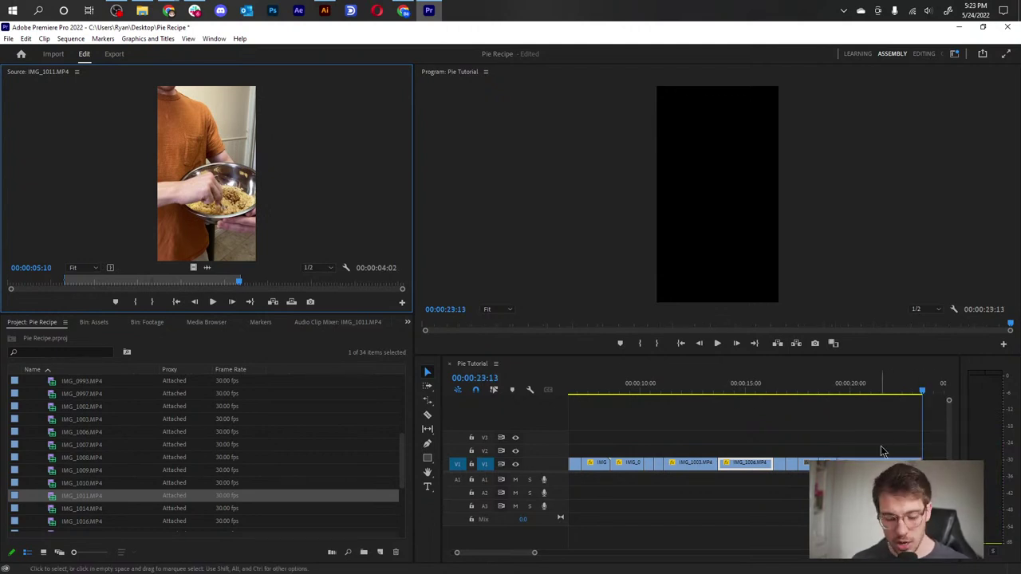
left_click_drag(854, 390, 919, 399)
- Mark IMG_1014.MP4 from about 00:00:10:12 to 00:00:16:19 and append it after the IMG_1011.MP4 clip
double_click(51, 511)
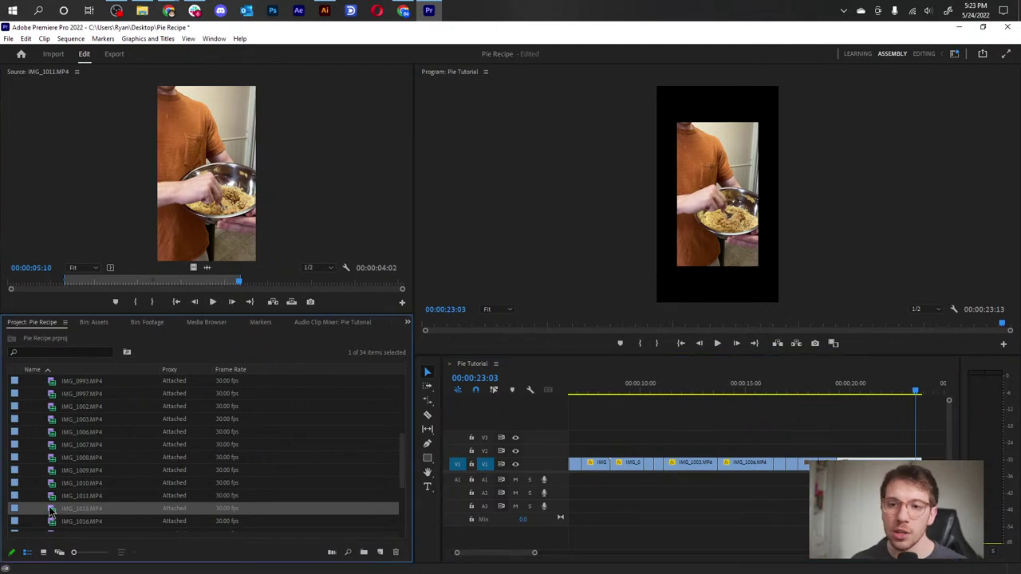
left_click_drag(42, 285, 161, 297)
key("i")
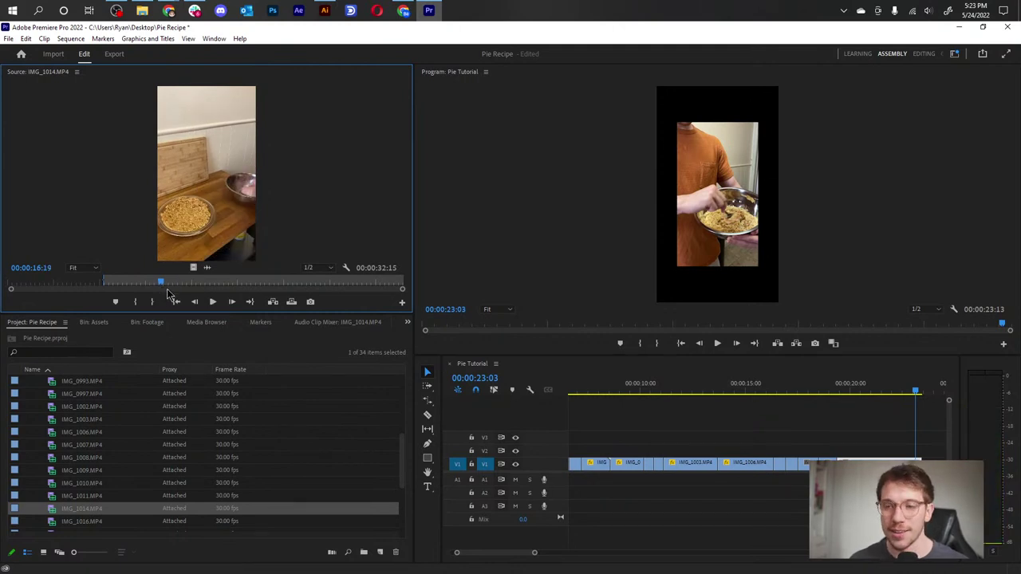
key("o")
left_click(920, 394)
key(".")
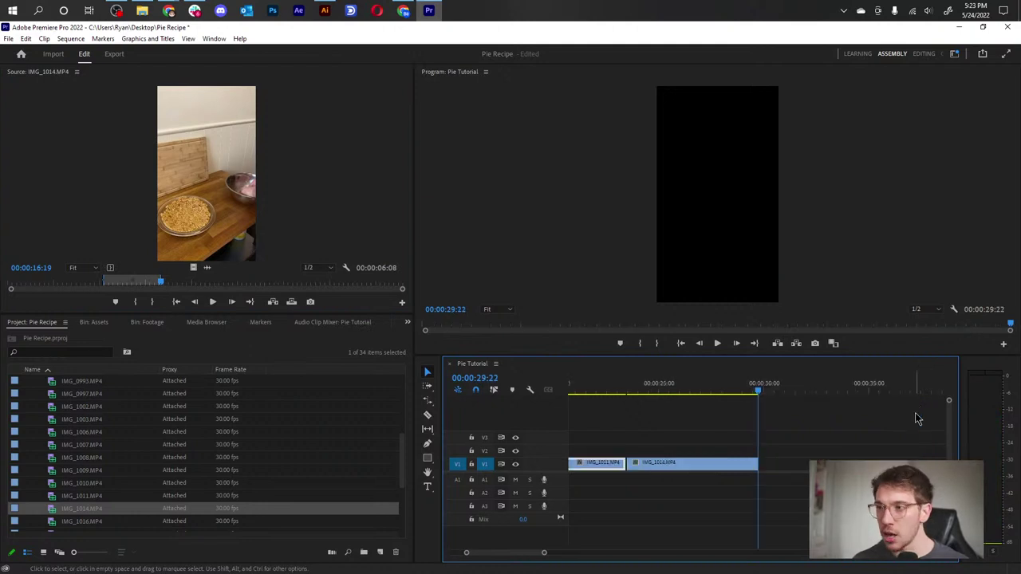
- Mark IMG_1016.MP4 from about 00:00:02:24 to 00:00:06:07, showing the fridge door, and append it at 00:00:29:22
key("minus")
key("minus")
key("minus")
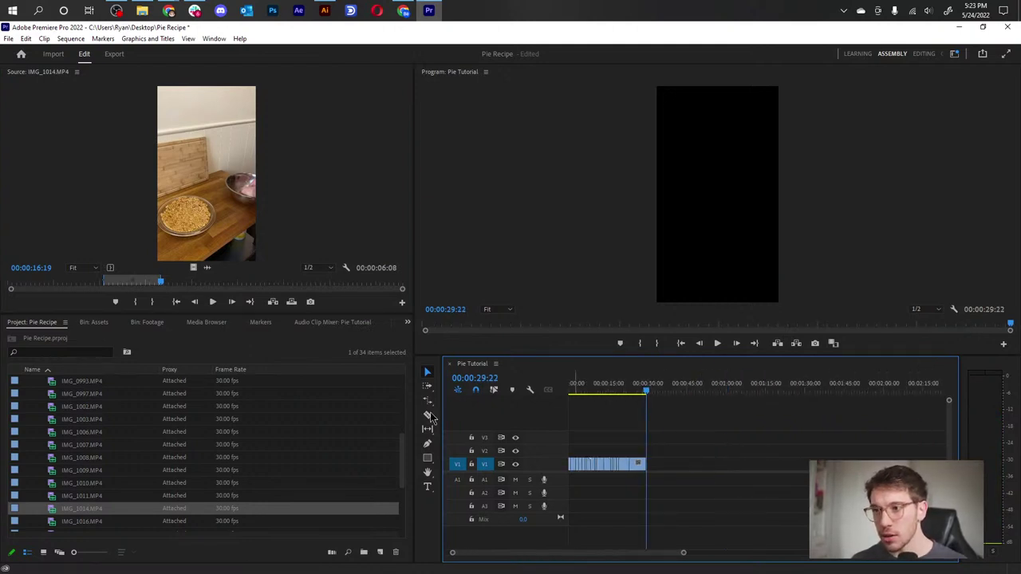
scroll(160, 474, "down", 3)
scroll(155, 474, "down", 1)
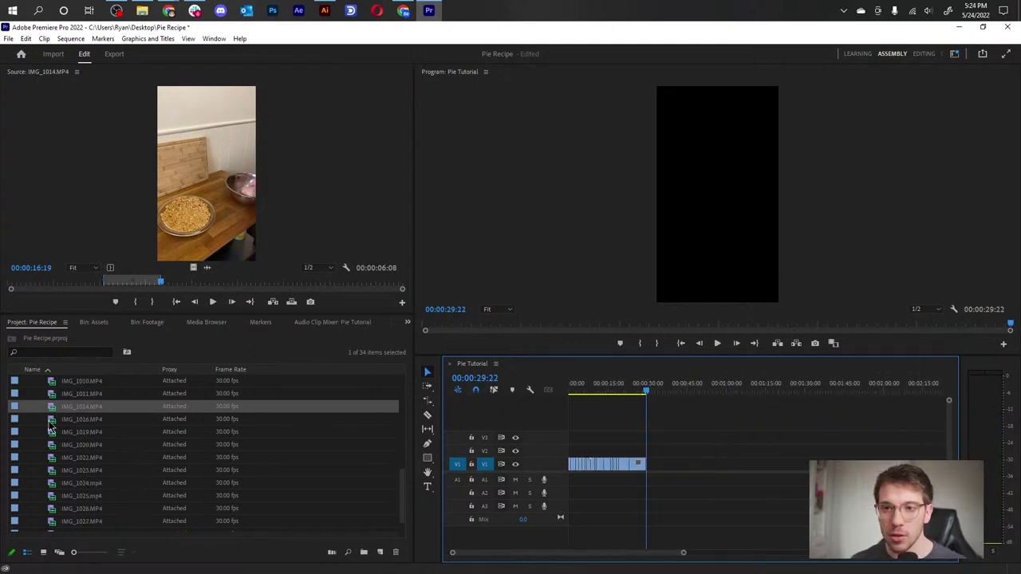
double_click(49, 420)
left_click_drag(37, 284, 155, 284)
left_click(154, 302)
key("space")
key("space")
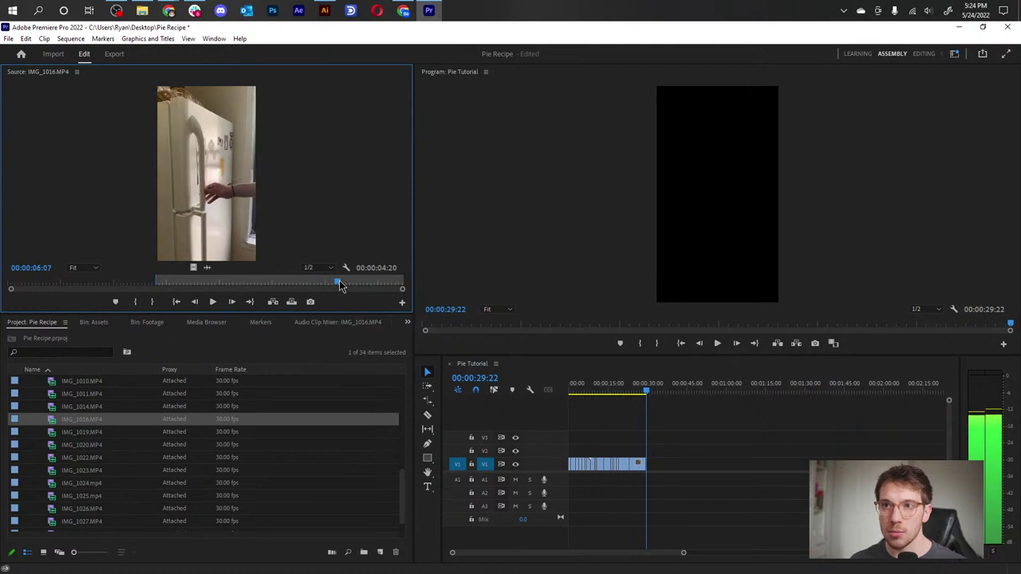
key("o")
key("period")
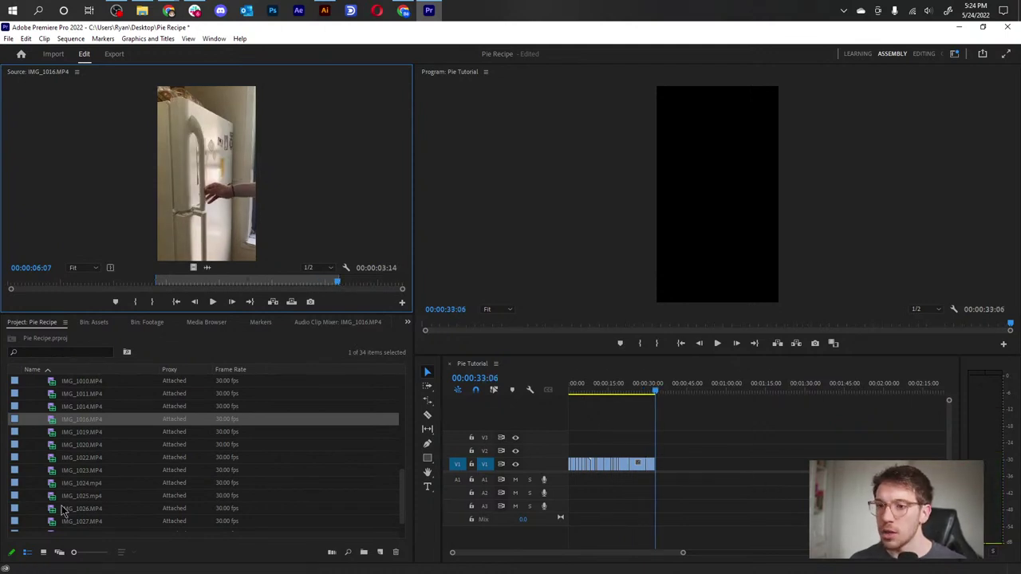
- Mark IMG_1019.MP4 from about 00:00:00:29 to 00:00:05:02, showing the open freezer, and append it at 00:00:33:06
double_click(51, 435)
left_click_drag(105, 285, 291, 286)
key("o")
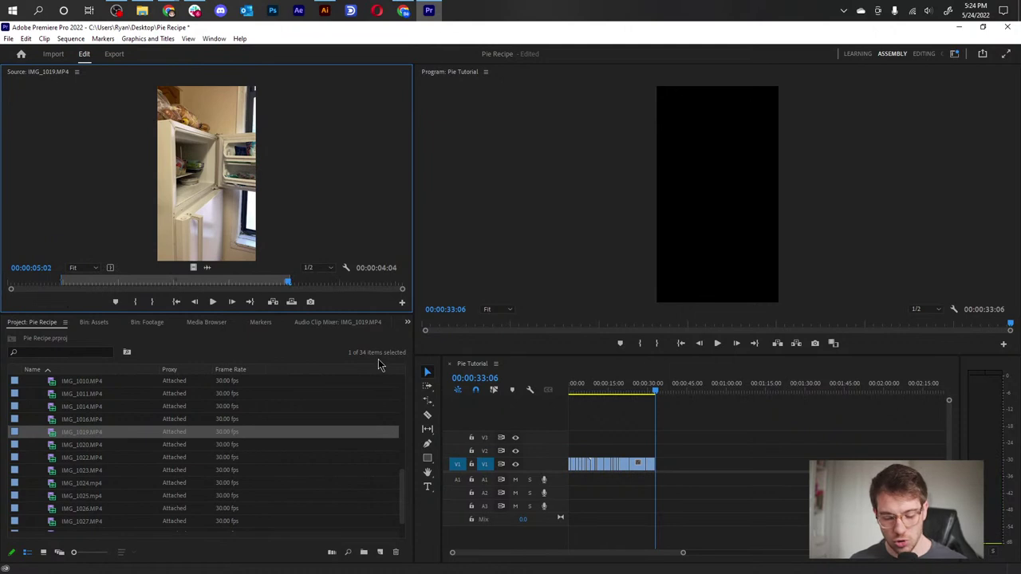
- Mark IMG_1020.MP4 from about 00:00:01:02 to 00:00:02:23, showing the thumbs-up beside the crust, and append it at 00:00:37:10
double_click(57, 445)
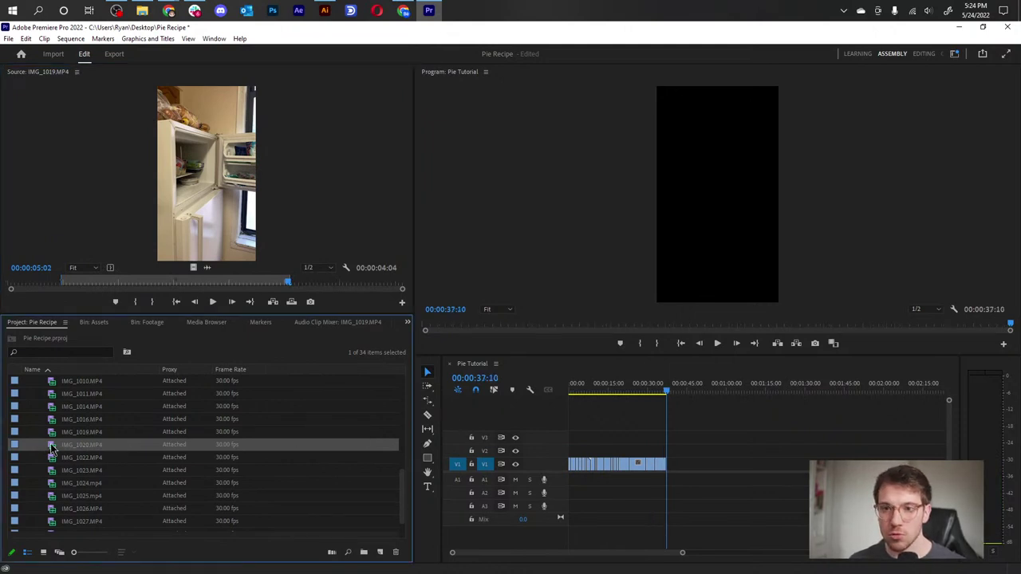
left_click_drag(51, 284, 265, 287)
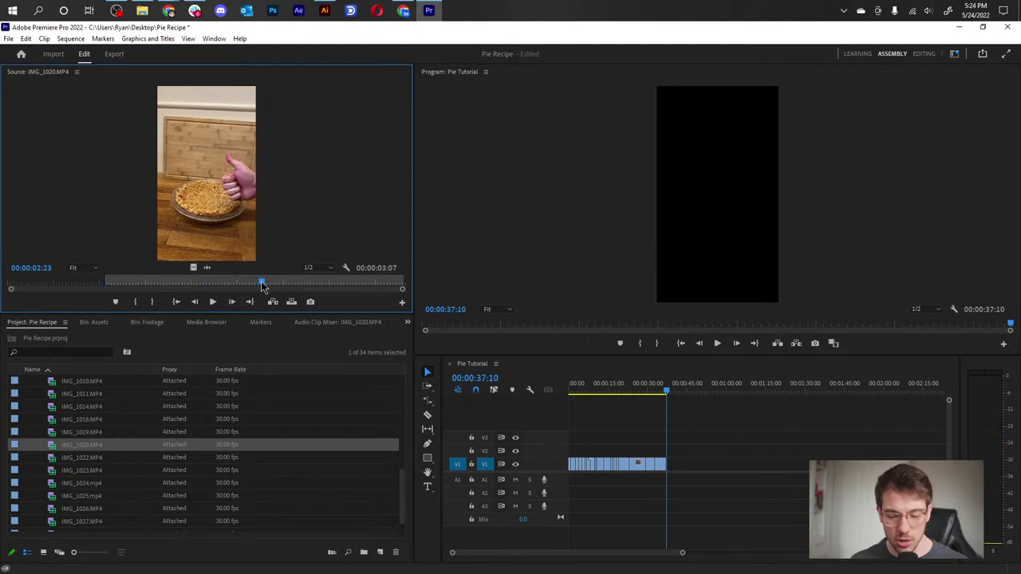
key("o")
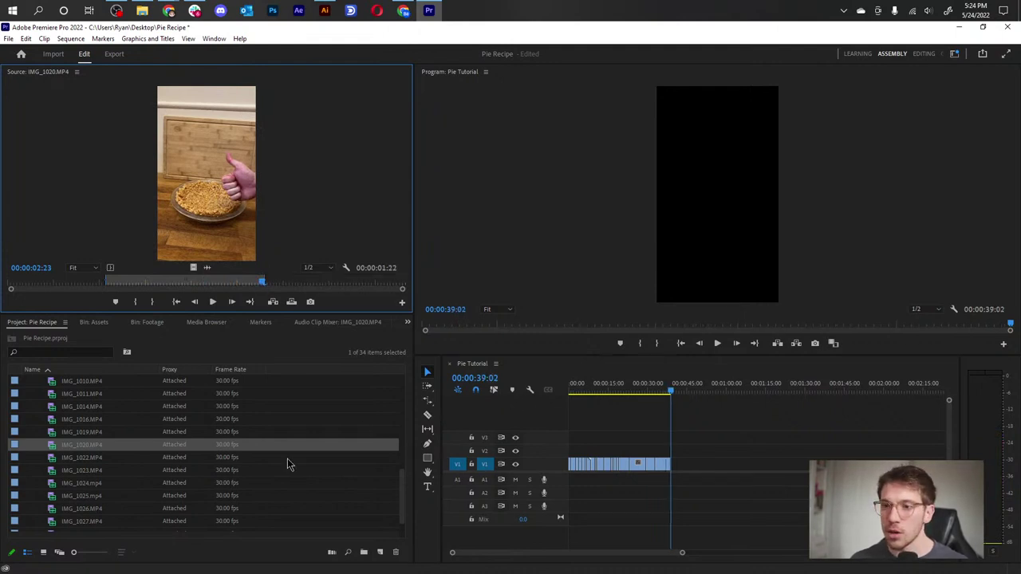
- Mark IMG_1022.MP4 from about 00:00:00:22 to 00:00:01:09, showing the ice cream tub, and append it at 00:00:39:02
double_click(48, 459)
left_click_drag(35, 287, 218, 286)
key("i")
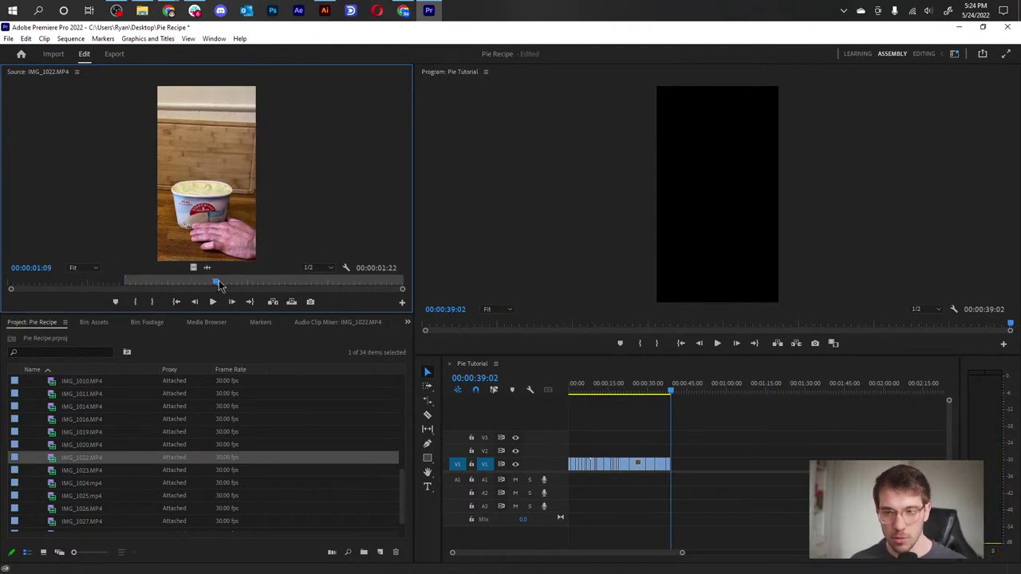
key("o")
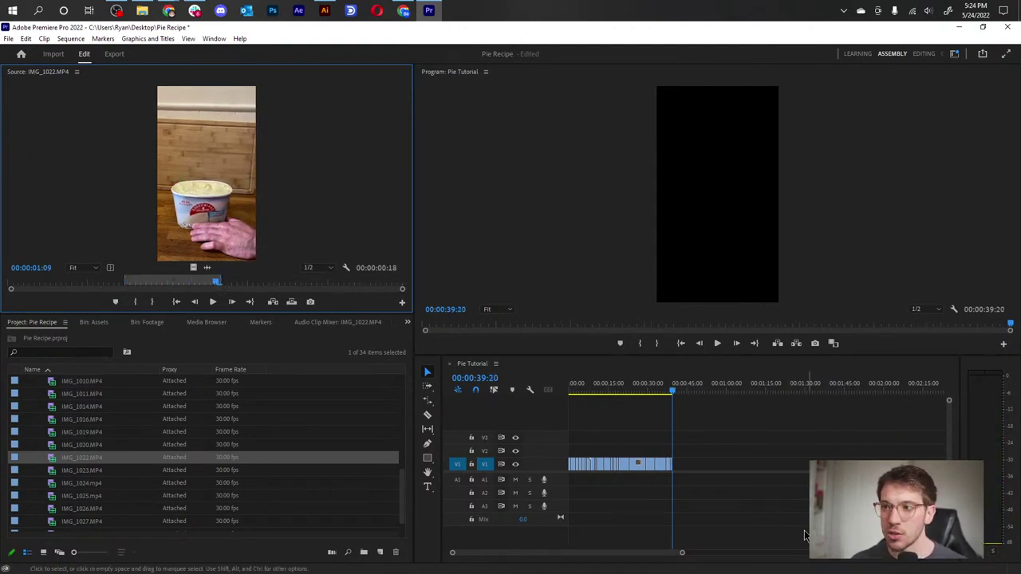
- Mark IMG_1023.MP4 from about 00:00:01:14 to 00:00:03:04, showing hands at the ice cream tub, and append it at 00:00:39:20
double_click(50, 474)
left_click_drag(23, 287, 278, 286)
left_click(134, 299)
key("o")
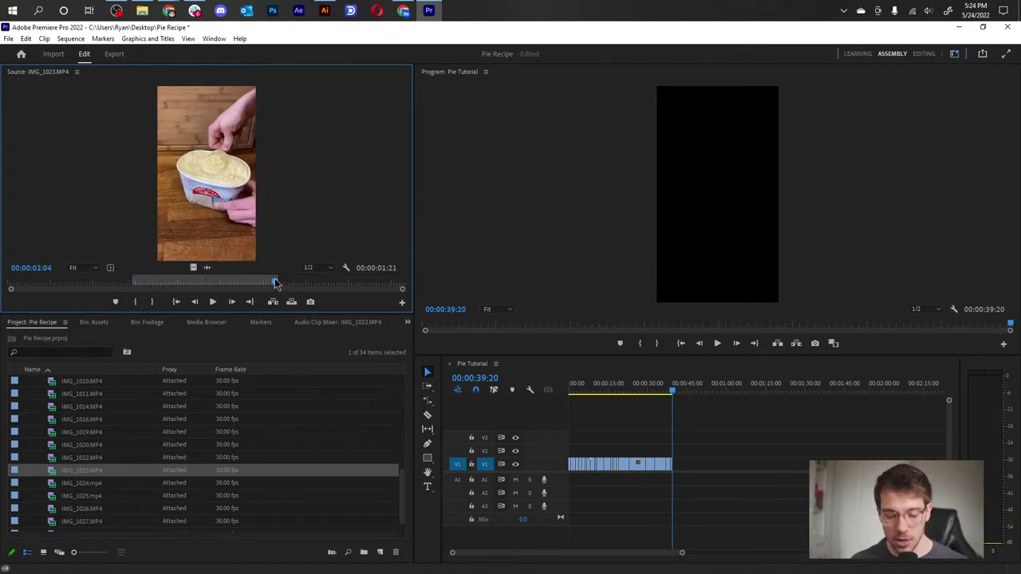
key("period")
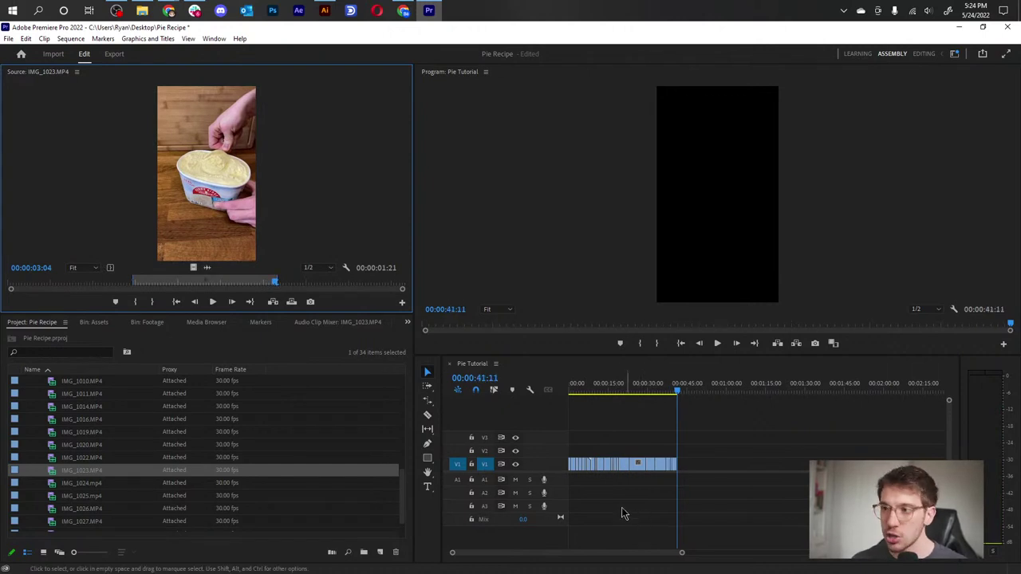
- Mark IMG_1024.mp4 from about 00:00:16:19 to 00:00:21:12, showing ice cream spooned into the crust, and append it at 00:00:41:11
double_click(54, 484)
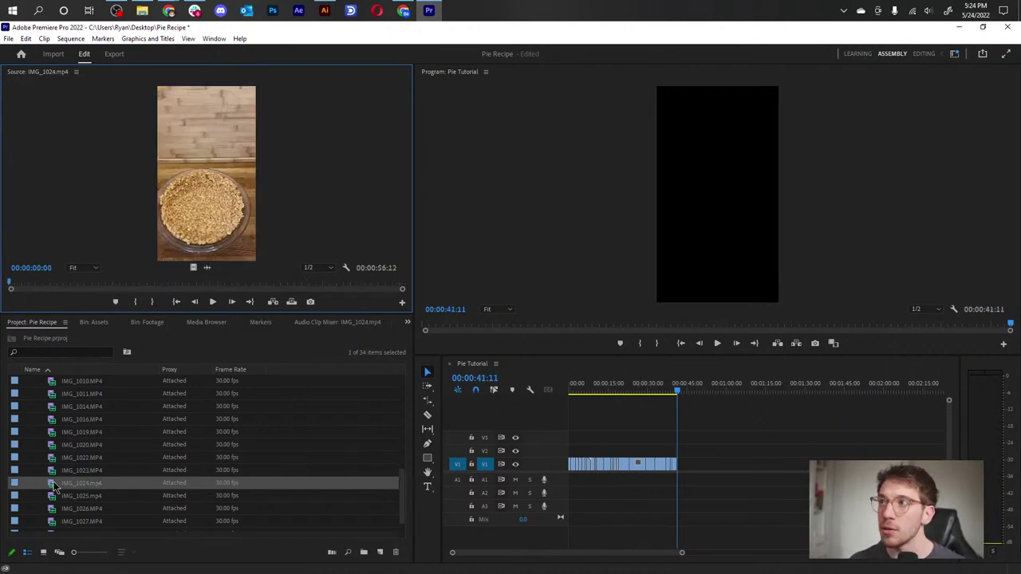
mouse_move(44, 287)
left_mouse_down()
mouse_move(159, 286)
mouse_move(126, 295)
mouse_move(158, 284)
left_mouse_up()
left_click(130, 302)
key("o")
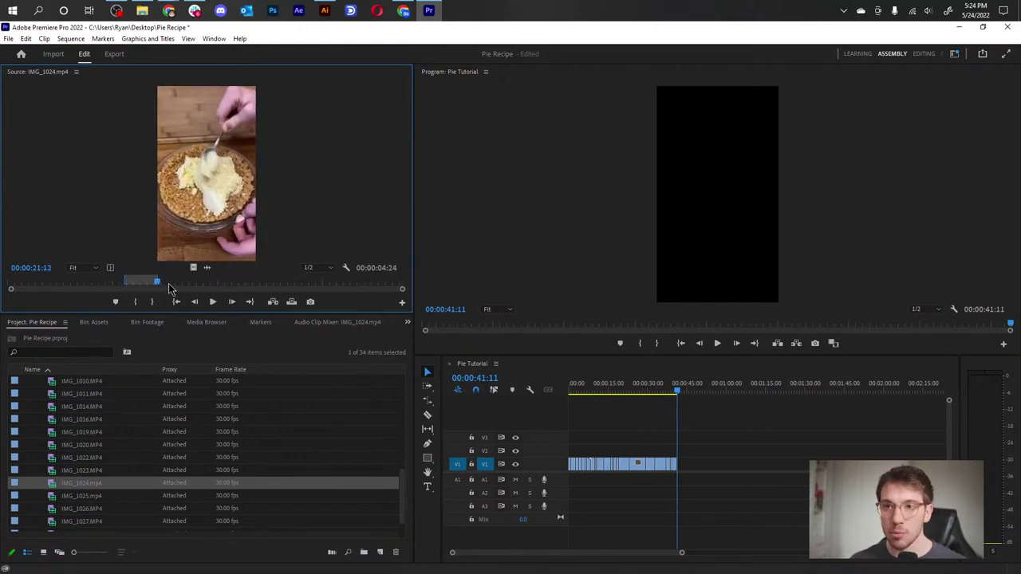
- Mark IMG_1025.mp4 from about 00:00:01:07 to 00:00:02:11, showing the filled pie, and append it at 00:00:46:05
double_click(49, 497)
left_click_drag(79, 284, 111, 285)
key("i")
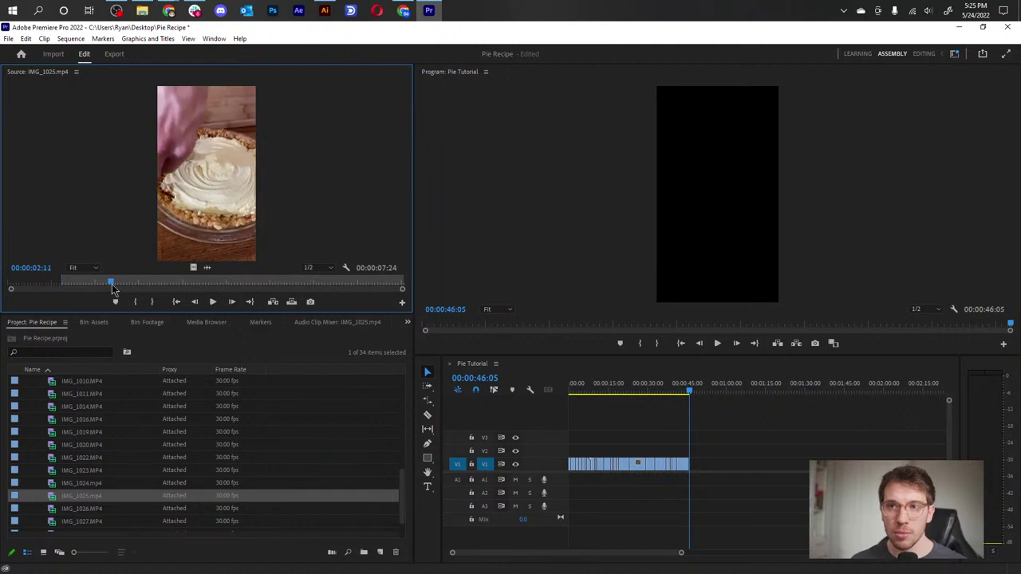
key("o")
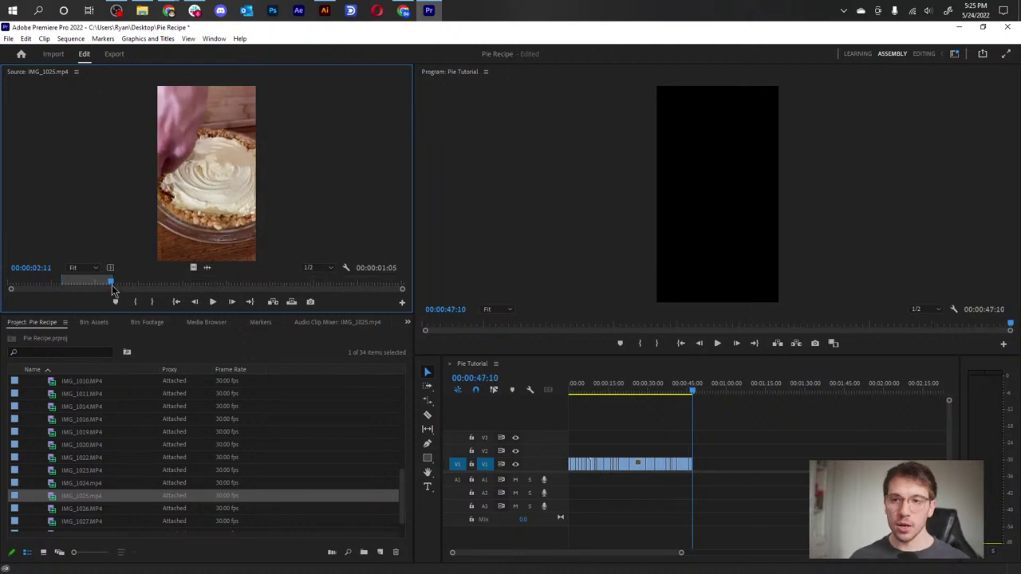
- Mark IMG_1026.MP4 from about 00:00:03:09 to 00:00:04:06, showing the chocolate syrup bottle, and append it at 00:00:47:10
double_click(50, 510)
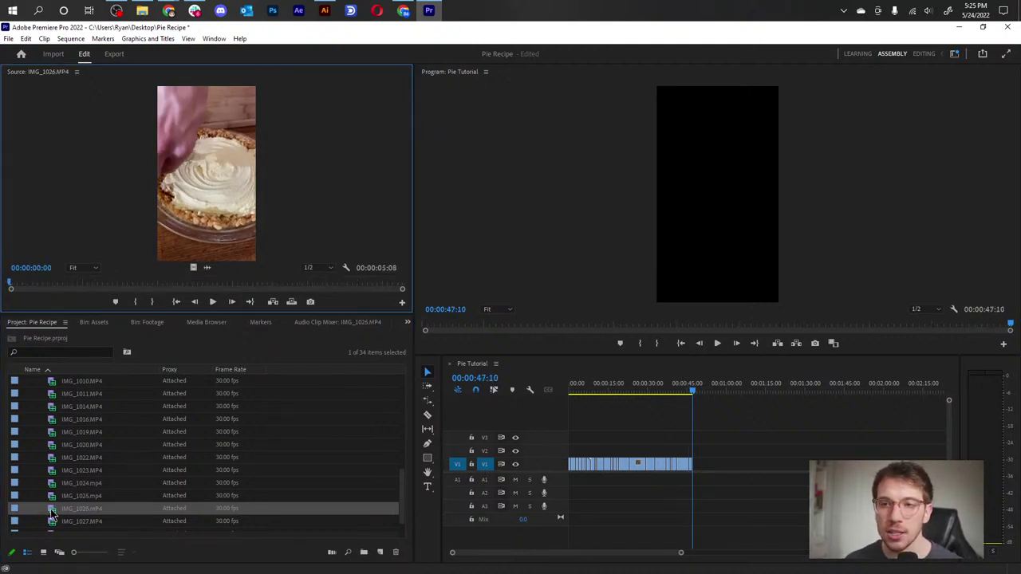
left_click_drag(98, 287, 324, 281)
key("i")
key("o")
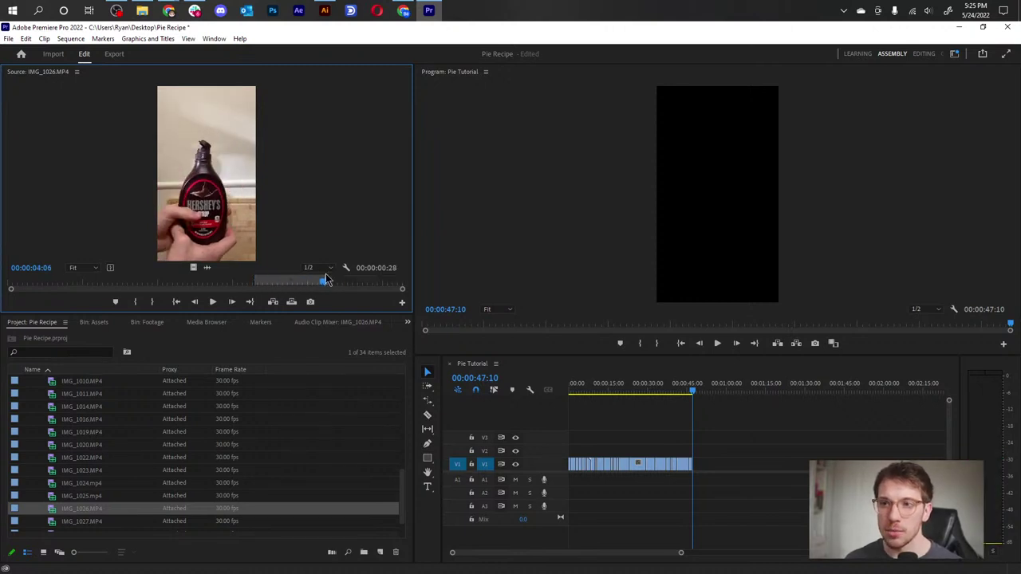
- Mark IMG_1027.MP4 from about 00:00:02:25 to 00:00:06:22, showing syrup drizzled over the pie, and append it at 00:00:48:08
scroll(184, 499, "down", 1)
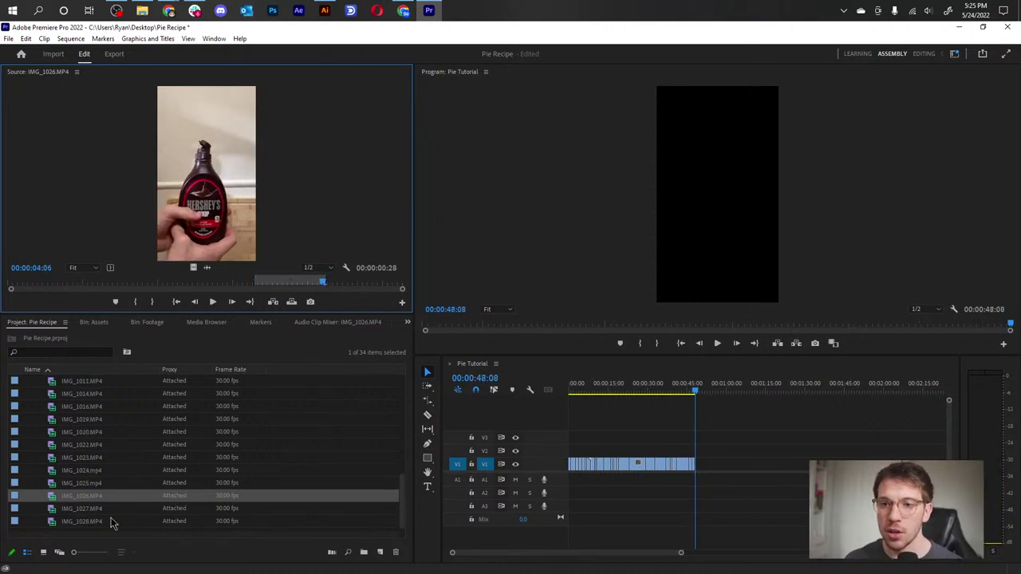
double_click(48, 509)
left_click_drag(115, 286, 274, 290)
key("i")
key("o")
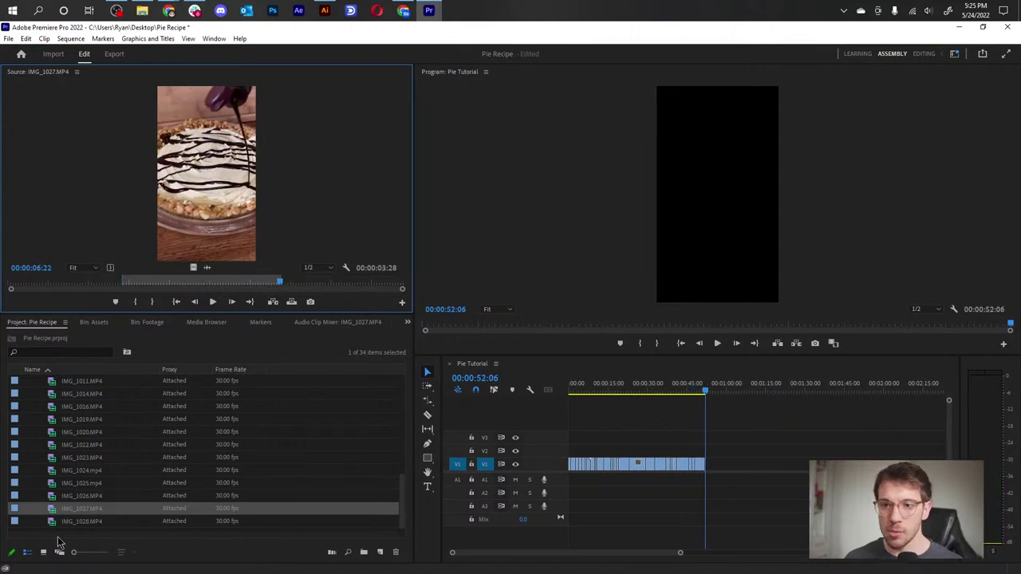
- Mark IMG_1028.MP4 from about 00:00:03:00 to 00:00:04:03, showing the finished pie held up, and append it at 00:00:52:06
double_click(51, 522)
left_click_drag(94, 286, 294, 285)
key("i")
key("o")
left_click(294, 302)
- Scrub through the assembled Pie Tutorial sequence to review the order and framing of its clips
left_click(735, 435)
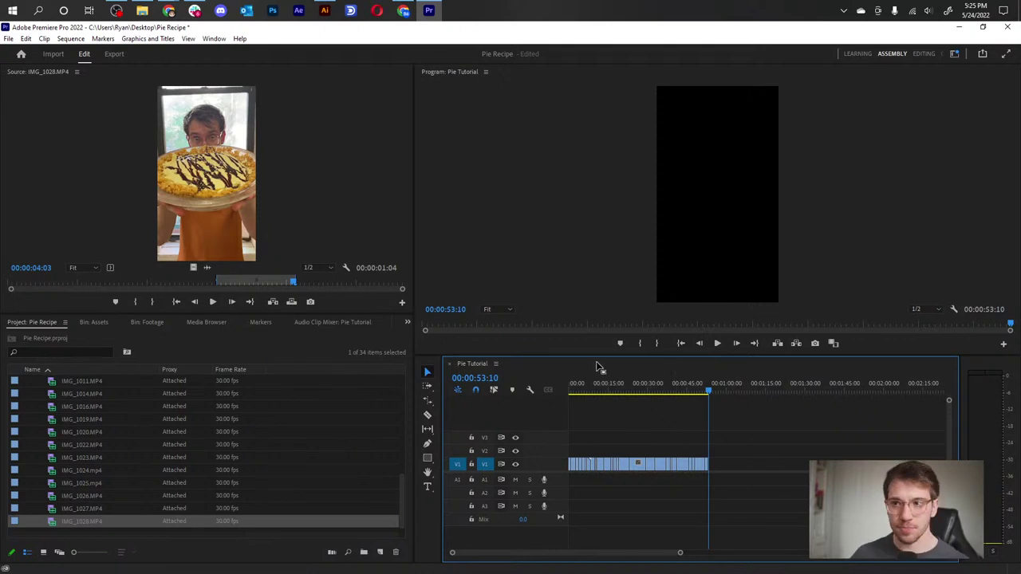
left_click_drag(592, 386, 695, 450)
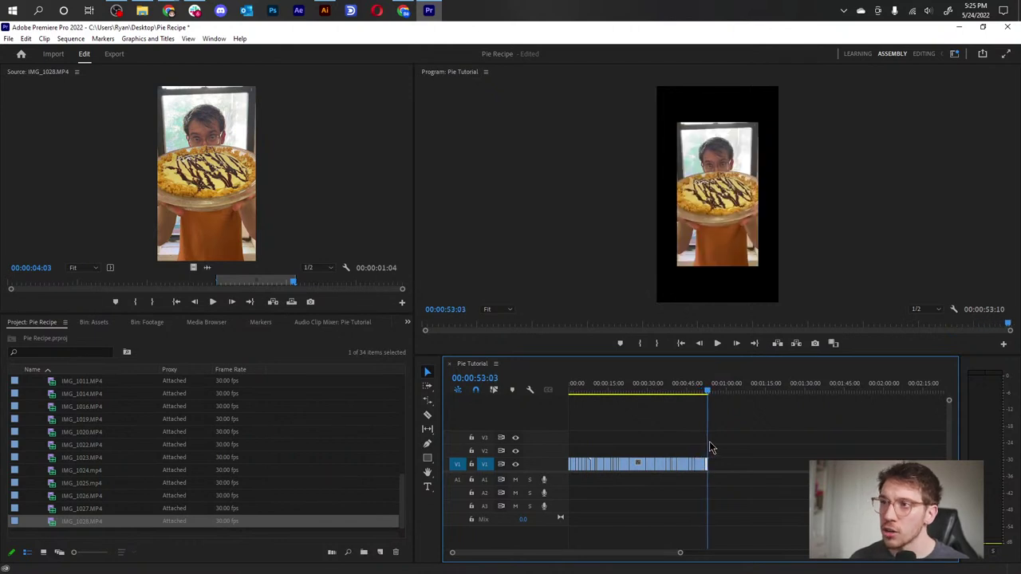
left_click_drag(701, 462, 607, 503)
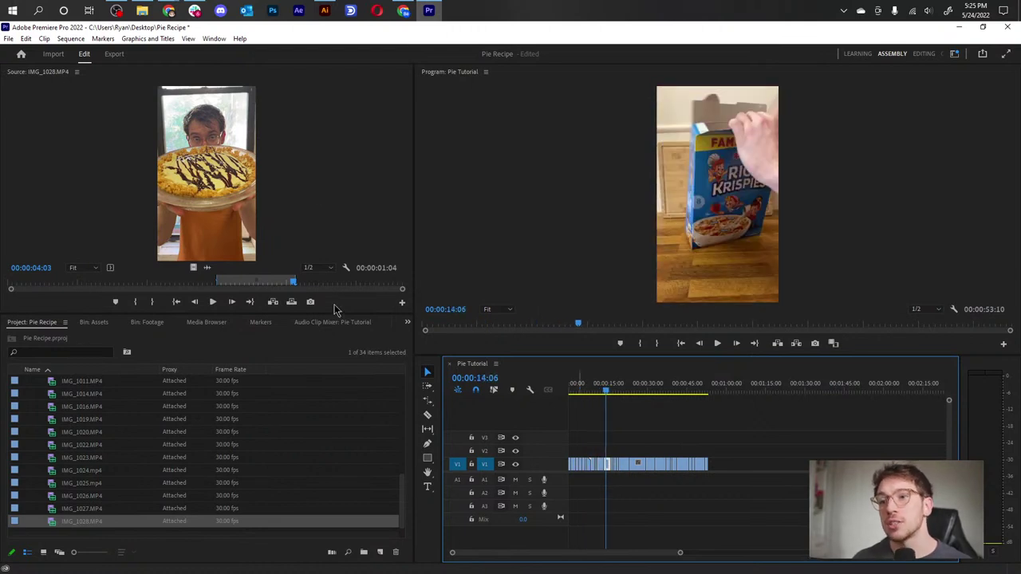
- Switch to the browser's Behance Premiere Creative Challenge page and look over the Timeline Basics challenge
left_click(116, 10)
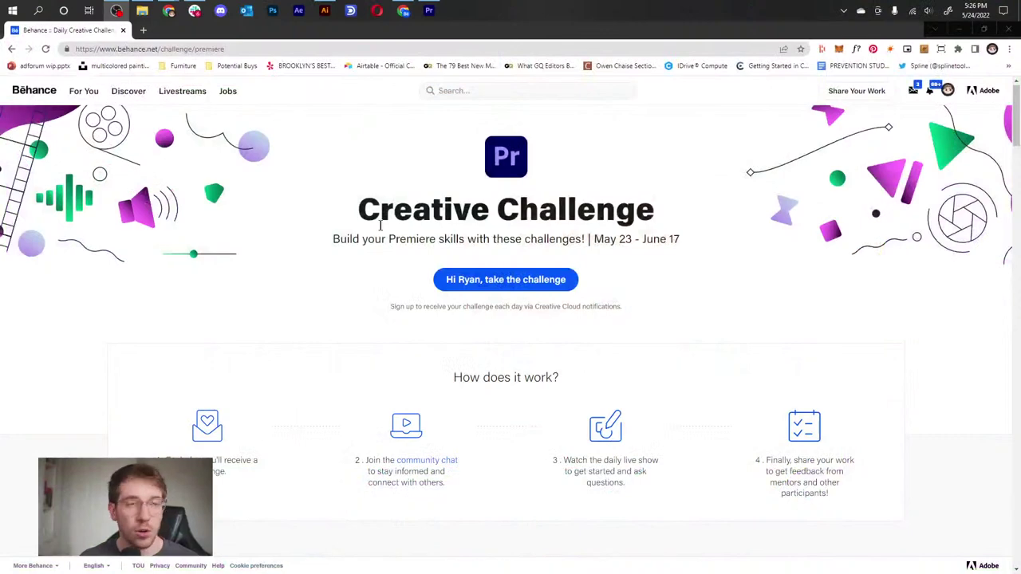
scroll(606, 335, "down", 5)
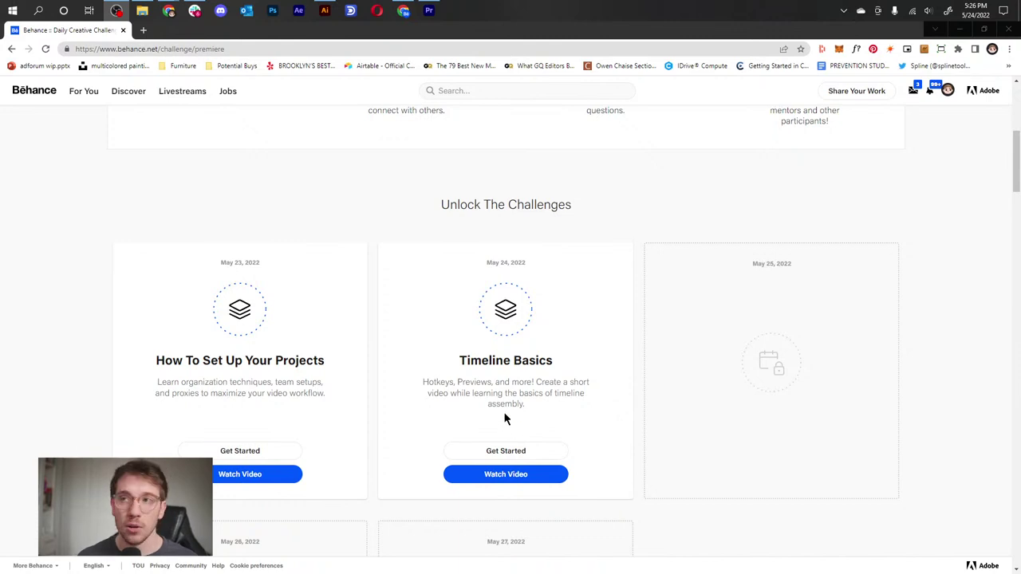
scroll(512, 364, "up", 5)
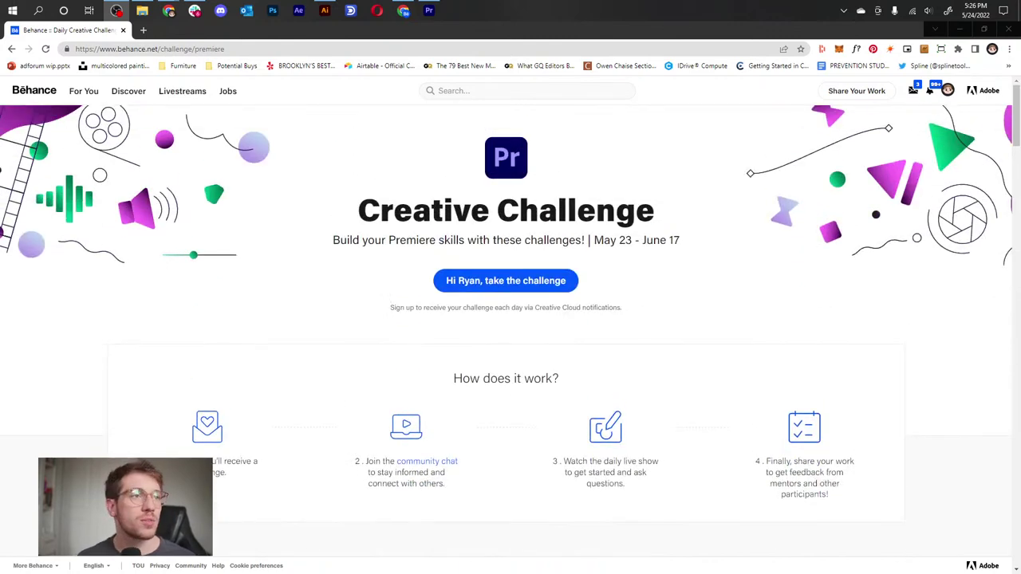